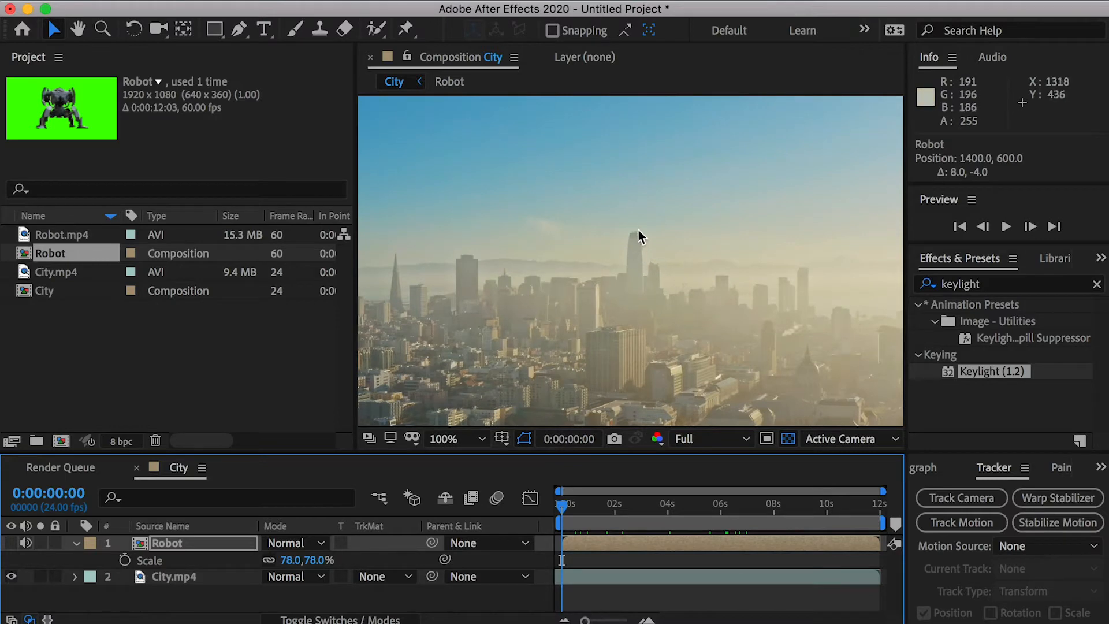
- Motion-track the position of City.mp4 forward to its end, with Track Point 1 on the top corner of the tallest tower
scroll(645, 230, "up", 1)
scroll(639, 219, "up", 1)
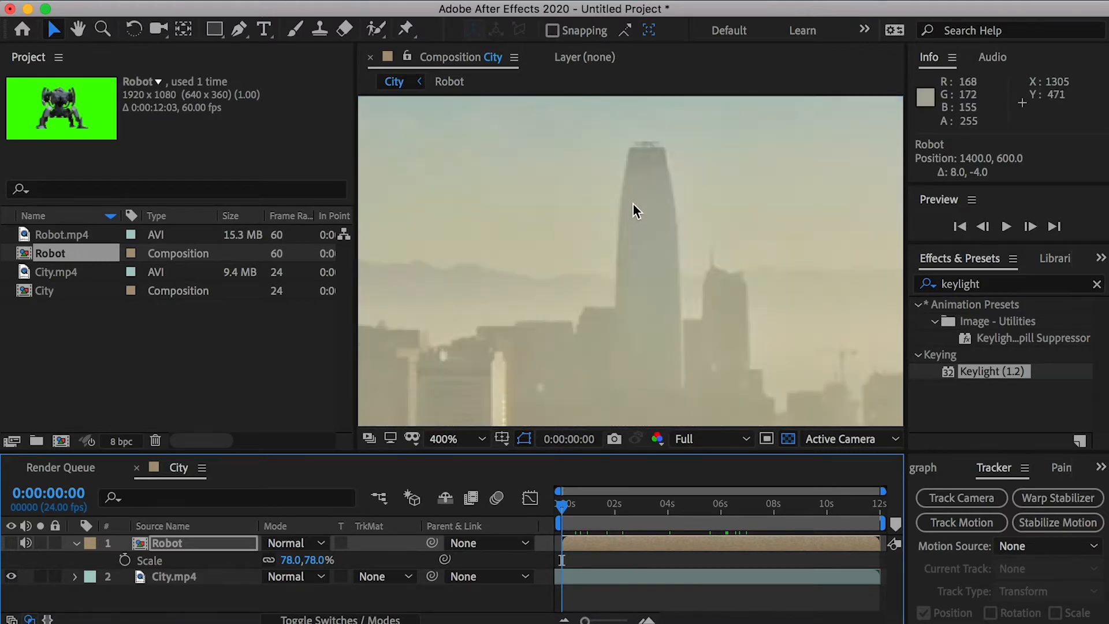
left_click(168, 575)
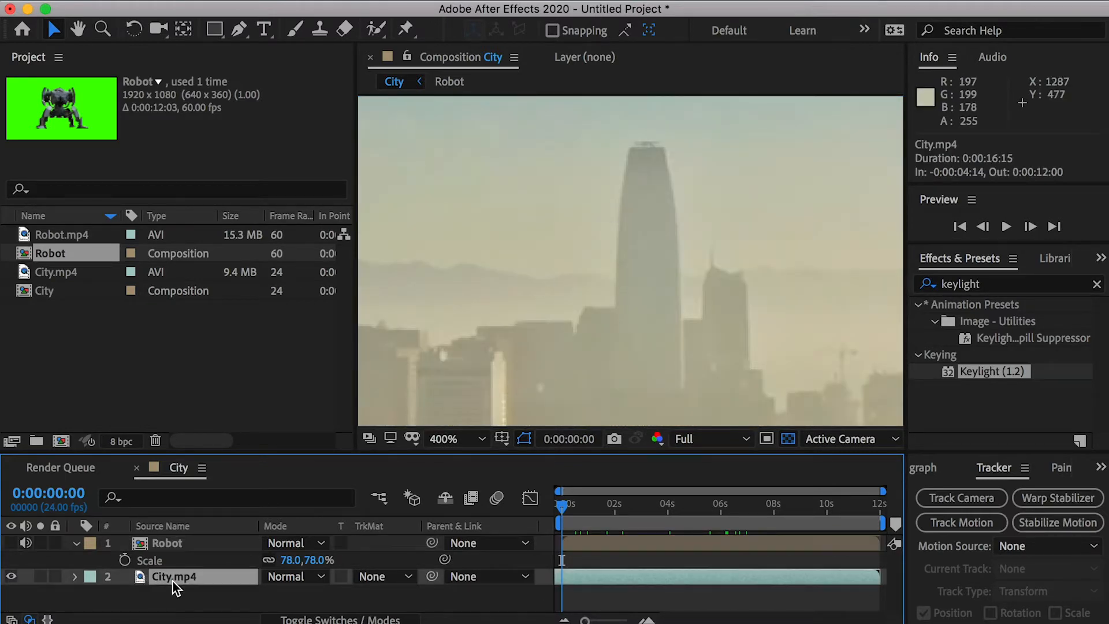
left_click(477, 9)
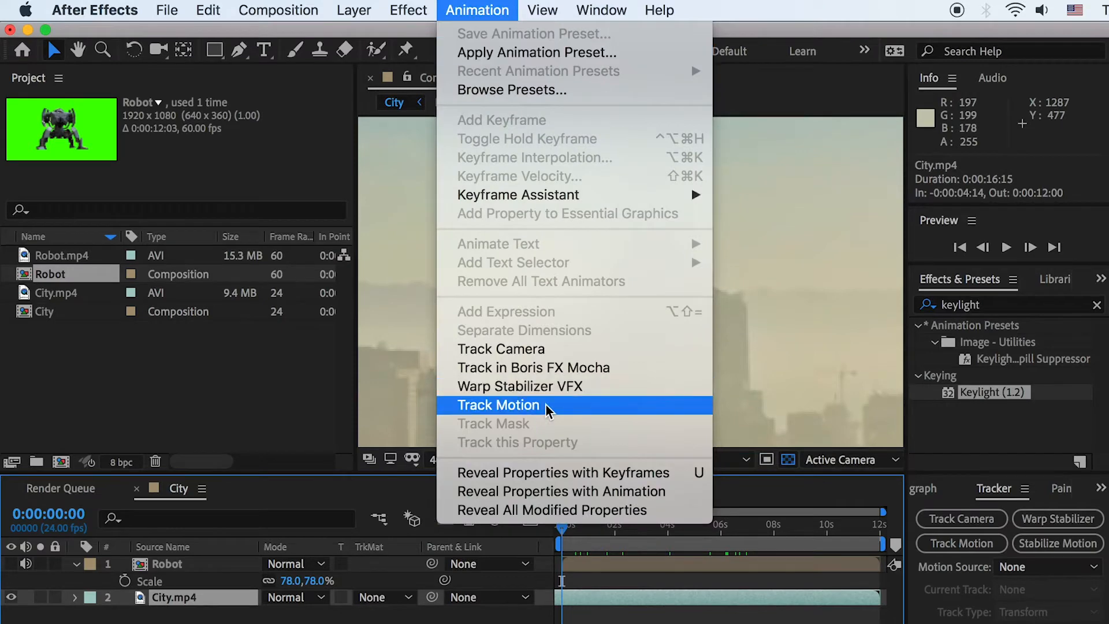
left_click(546, 410)
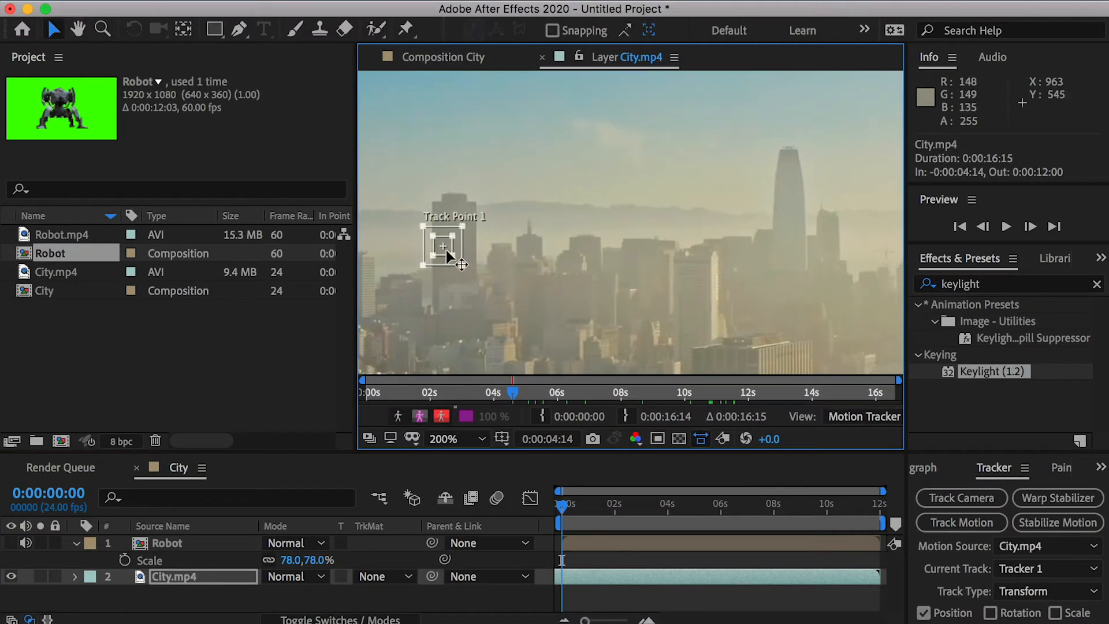
left_click_drag(446, 251, 783, 155)
scroll(786, 148, "up", 2)
left_click_drag(645, 230, 644, 228)
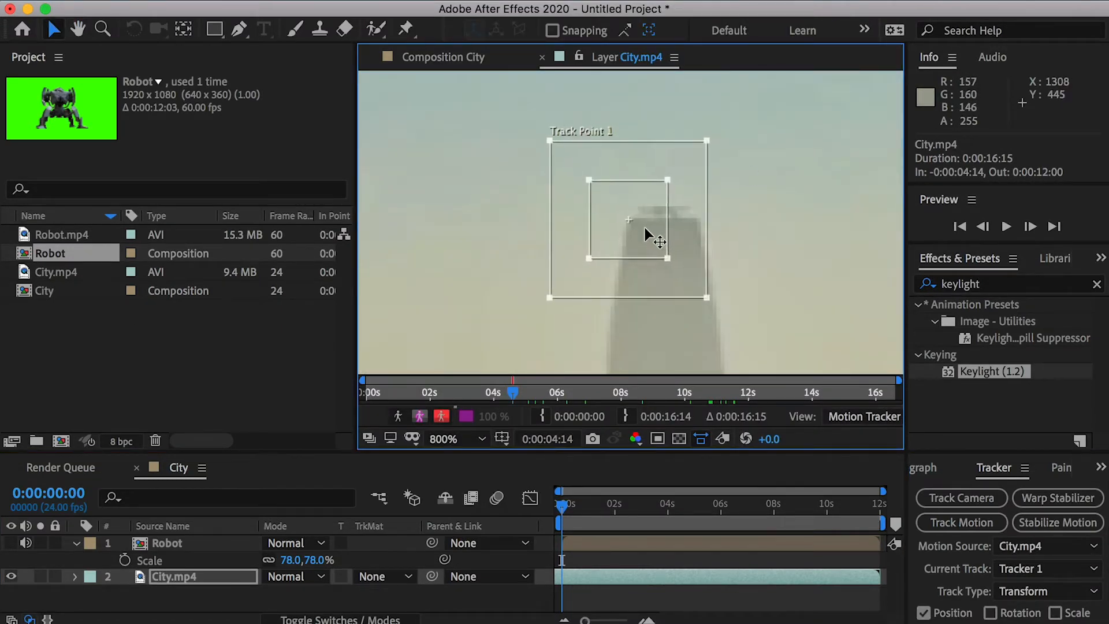
scroll(644, 224, "down", 2)
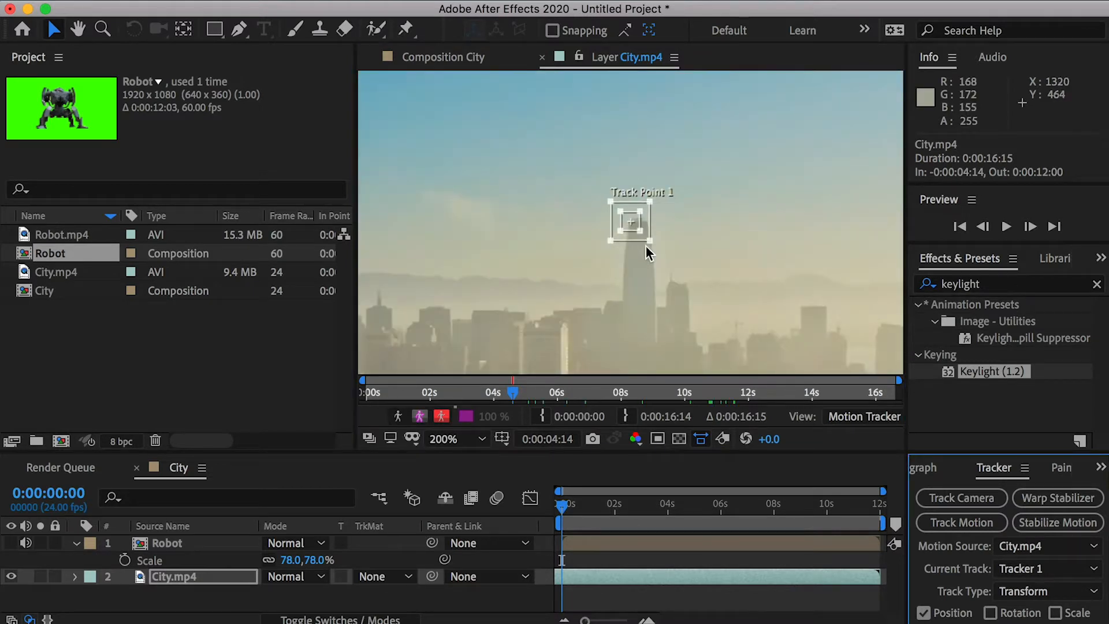
scroll(643, 224, "up", 2)
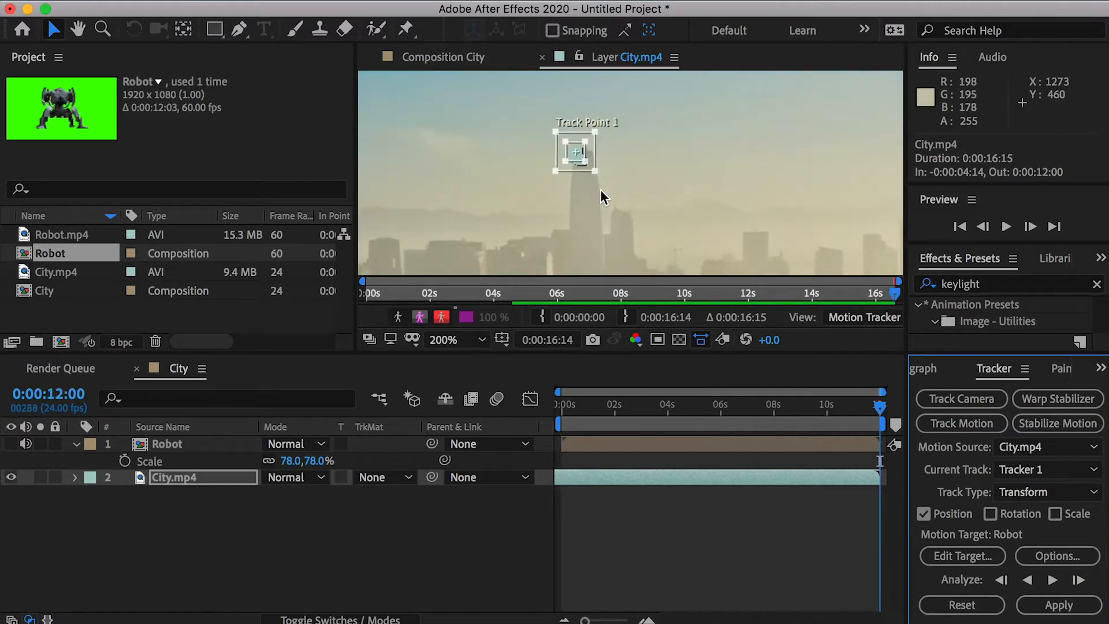
- Add a null object at the top of the City composition's layer stack and name it TrackPos1
right_click(120, 444)
mouse_move(156, 458)
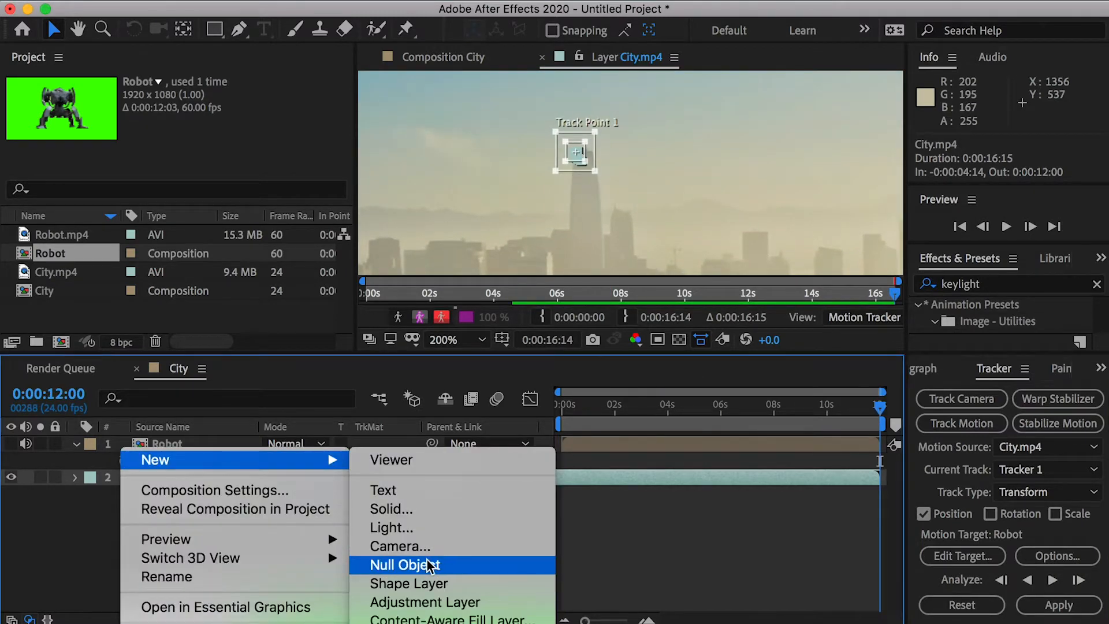
left_click(405, 563)
left_click_drag(199, 477, 151, 445)
key("Return")
type("TrackPos1")
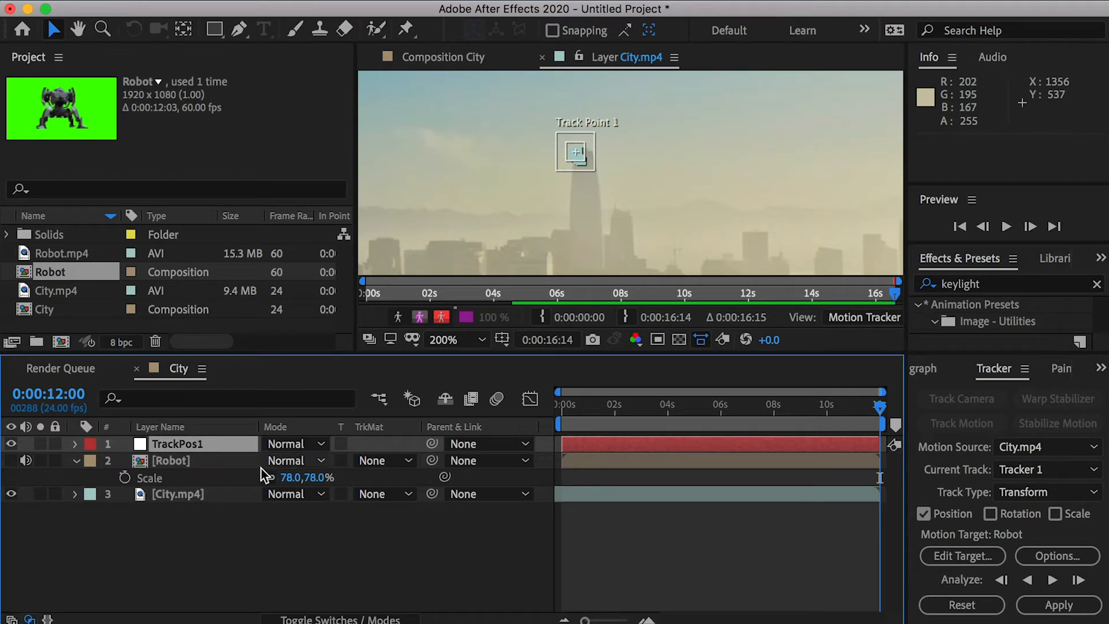
- Make TrackPos1 the motion target, apply the tracking data in X and Y, and check the result along the timeline
left_click(970, 556)
left_click(709, 415)
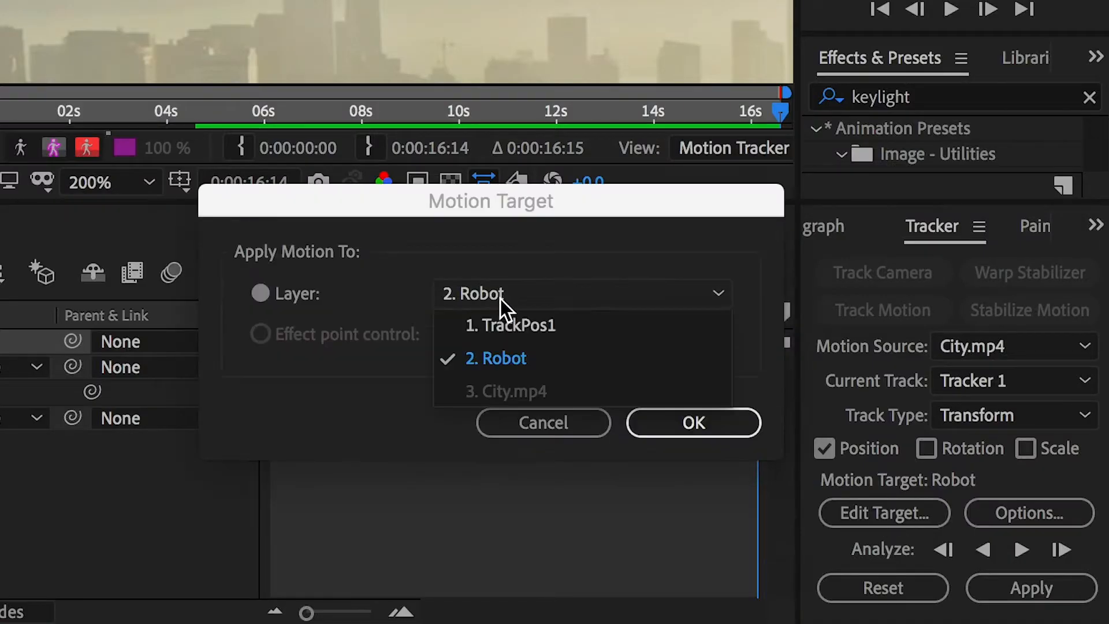
left_click(510, 325)
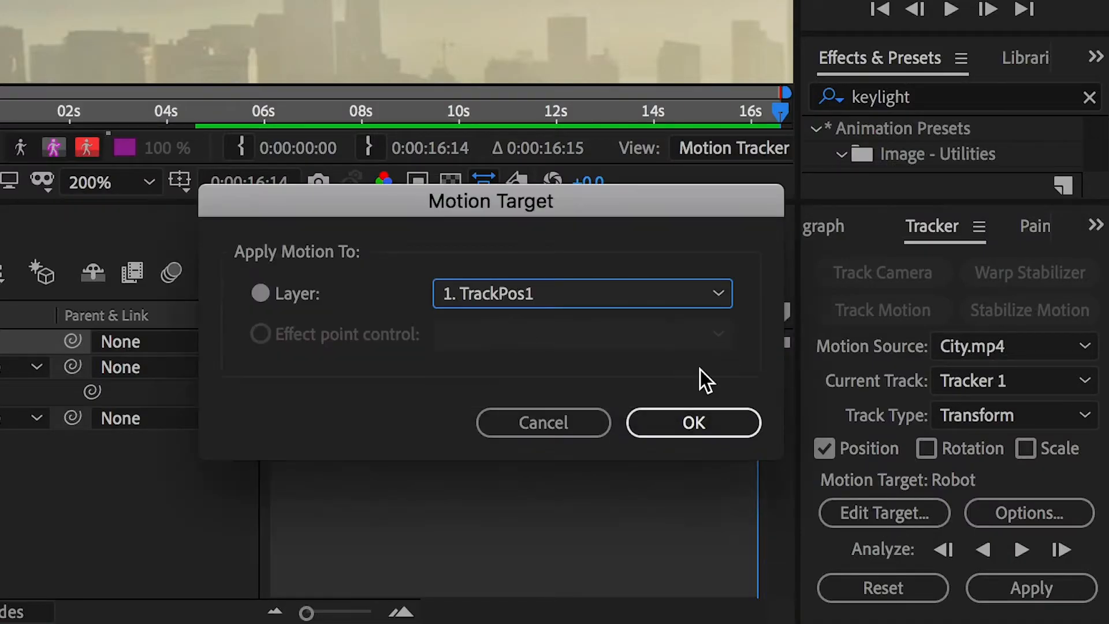
left_click(694, 422)
left_click(1031, 588)
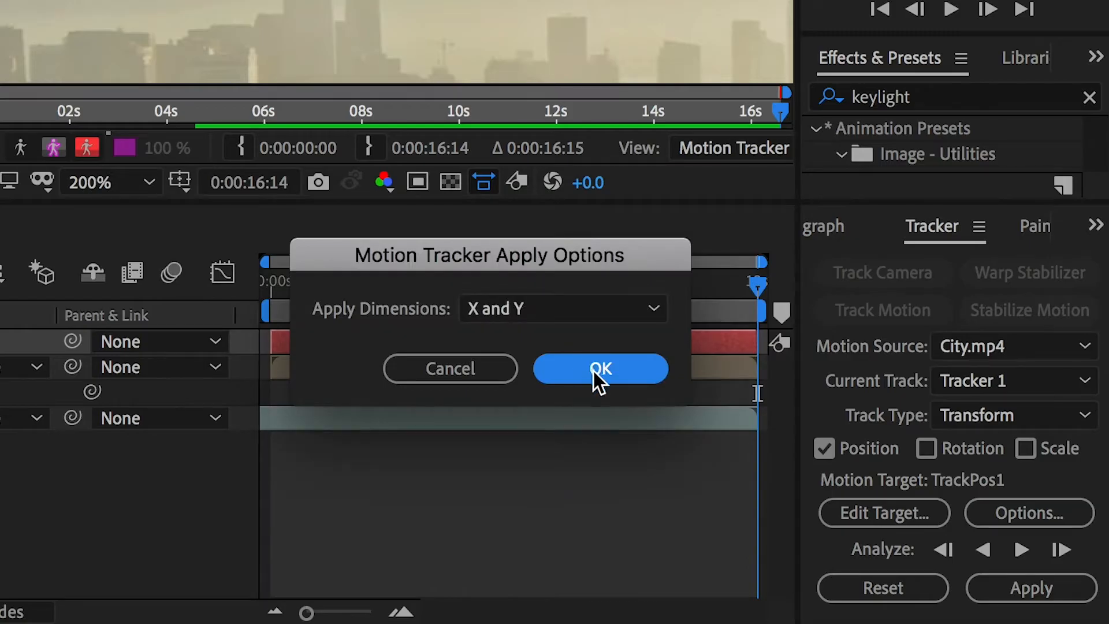
left_click(599, 370)
left_click_drag(271, 282, 335, 281)
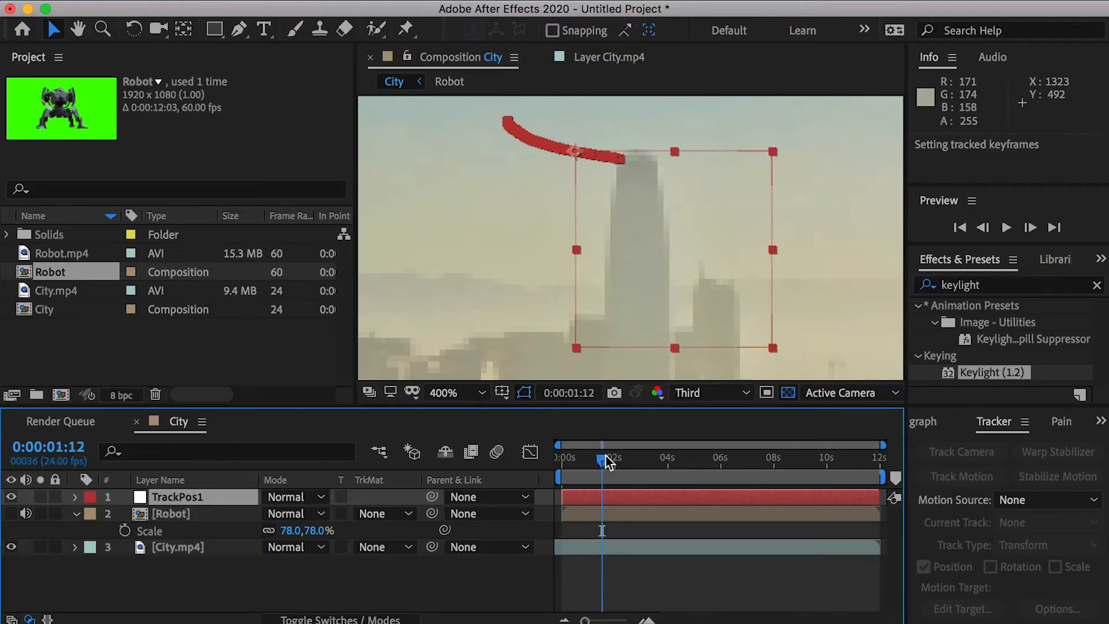
left_click_drag(604, 459, 536, 450)
- Shift the Robot layer down and to the left over the skyline, then parent it to TrackPos1
left_click(174, 513)
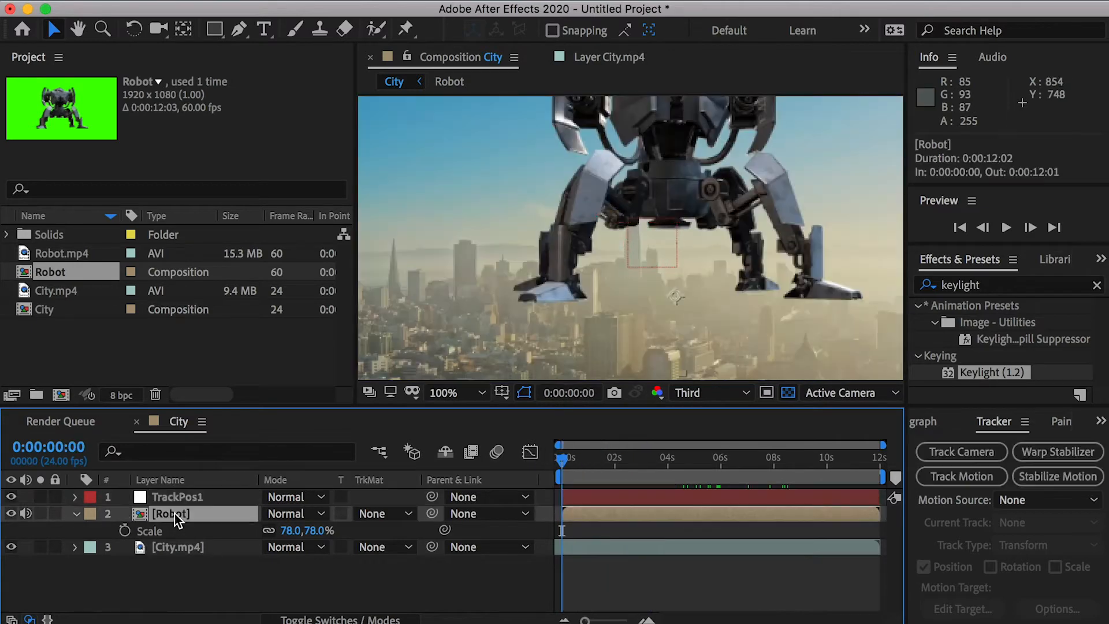
left_click_drag(642, 201, 614, 239)
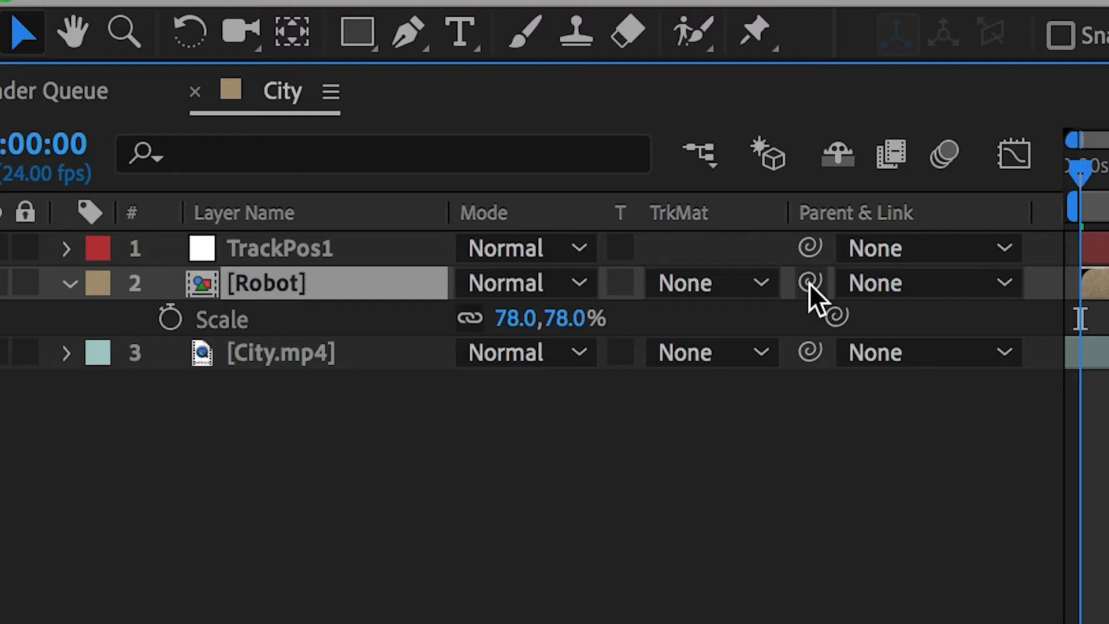
left_click_drag(431, 514, 205, 495)
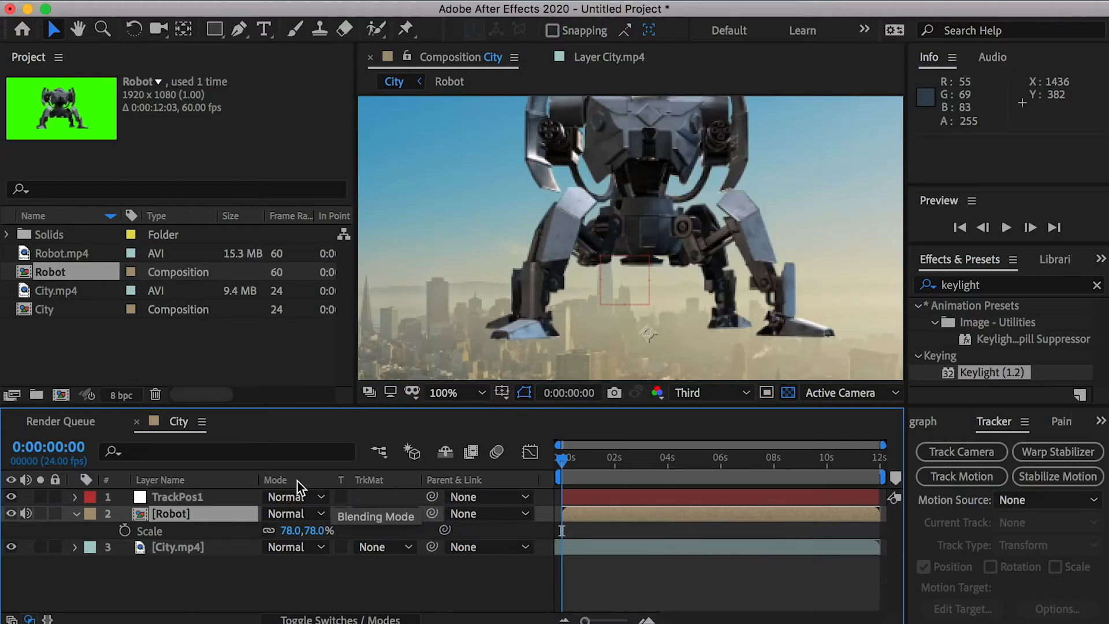
right_click(297, 481)
mouse_move(361, 543)
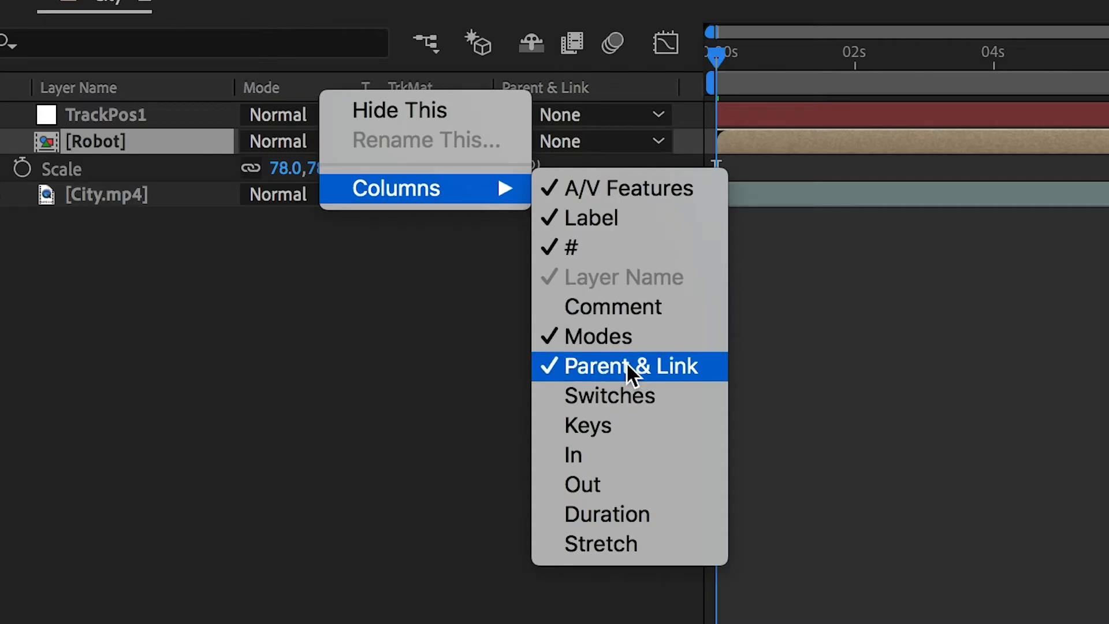
left_click(376, 329)
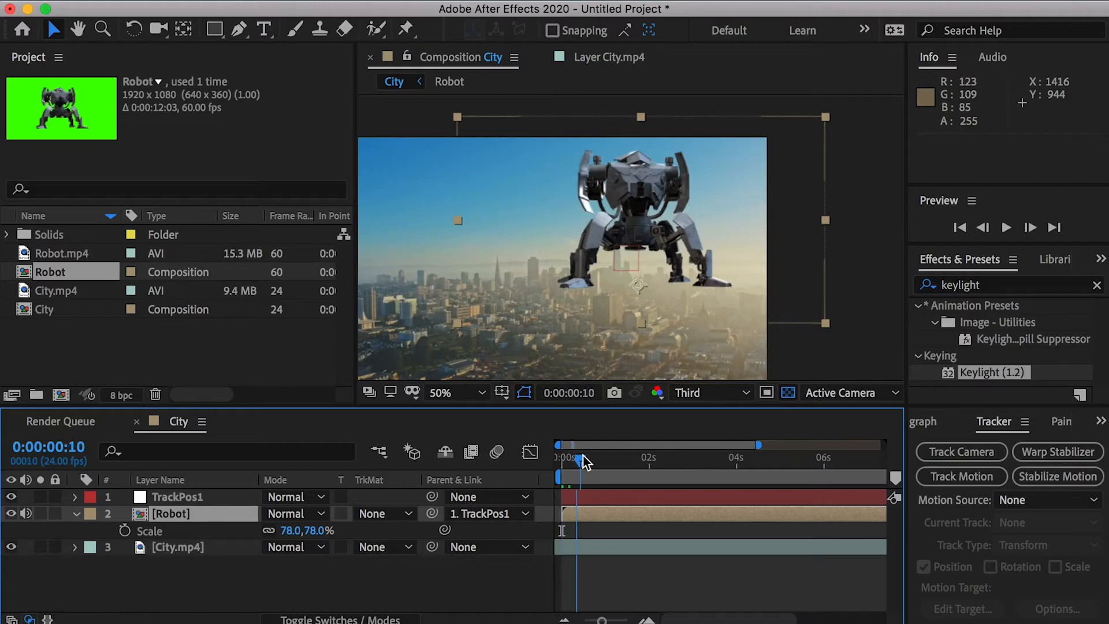
- Duplicate the City.mp4 layer, move the copy to the top of the stack and rename it CityMask
left_click_drag(585, 462, 886, 451)
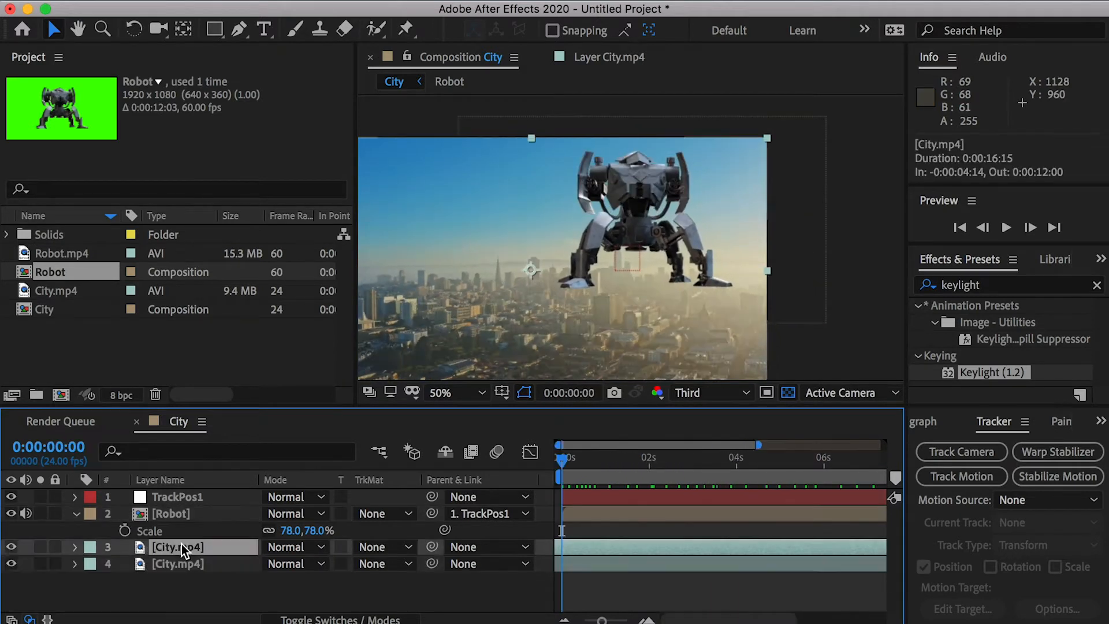
left_click_drag(172, 546, 167, 491)
key("Return")
type("CityMask")
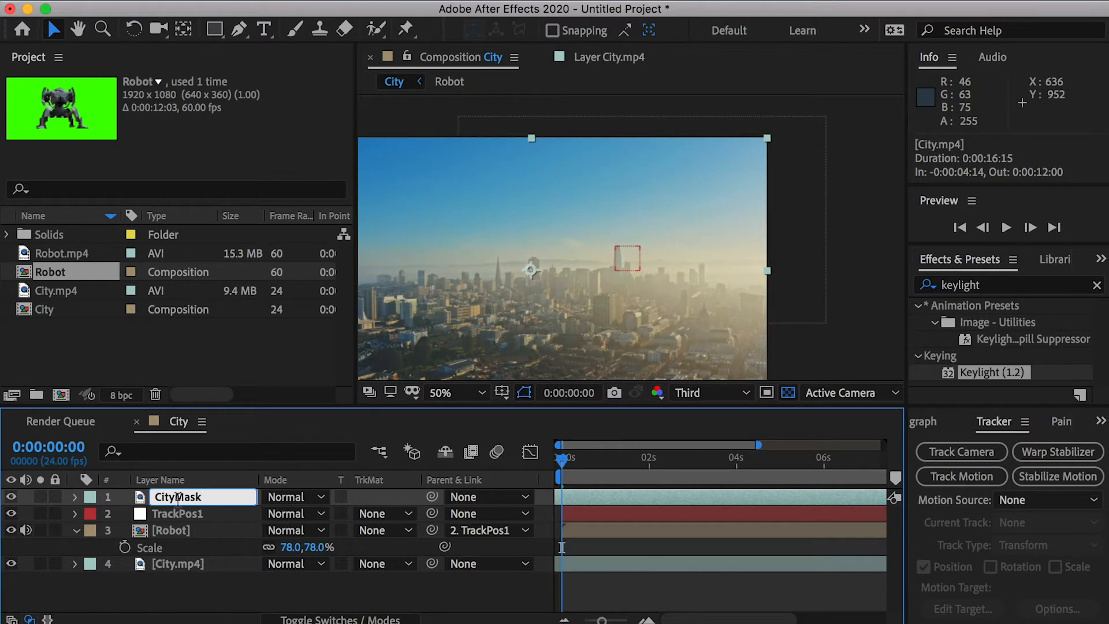
key("Return")
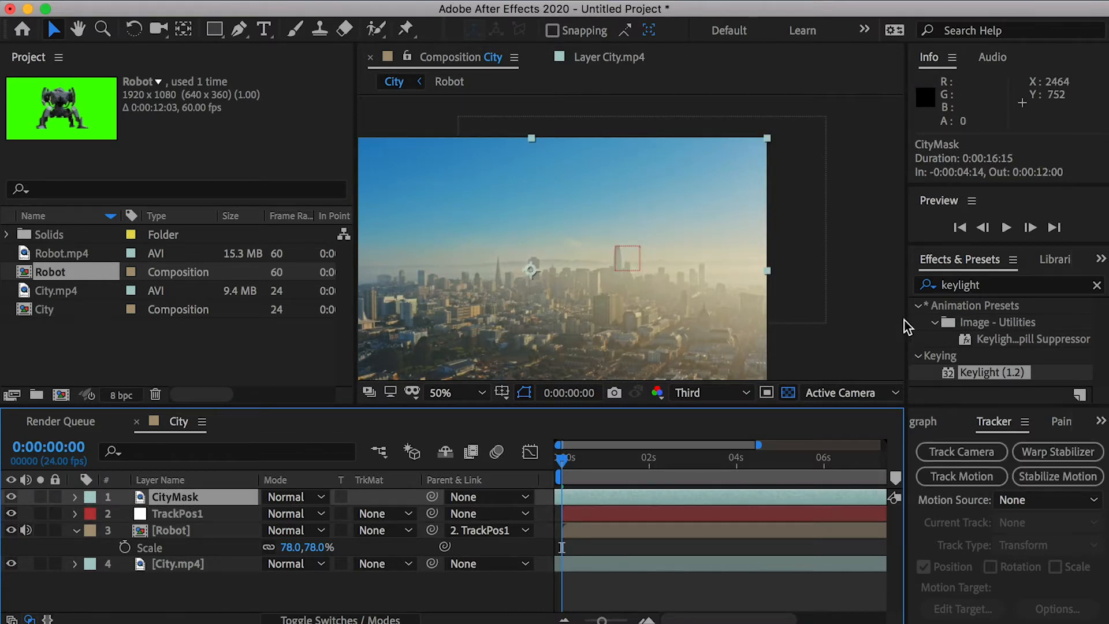
- Apply the Tint effect and the Curves effect to the CityMask layer
double_click(985, 285)
type("tint")
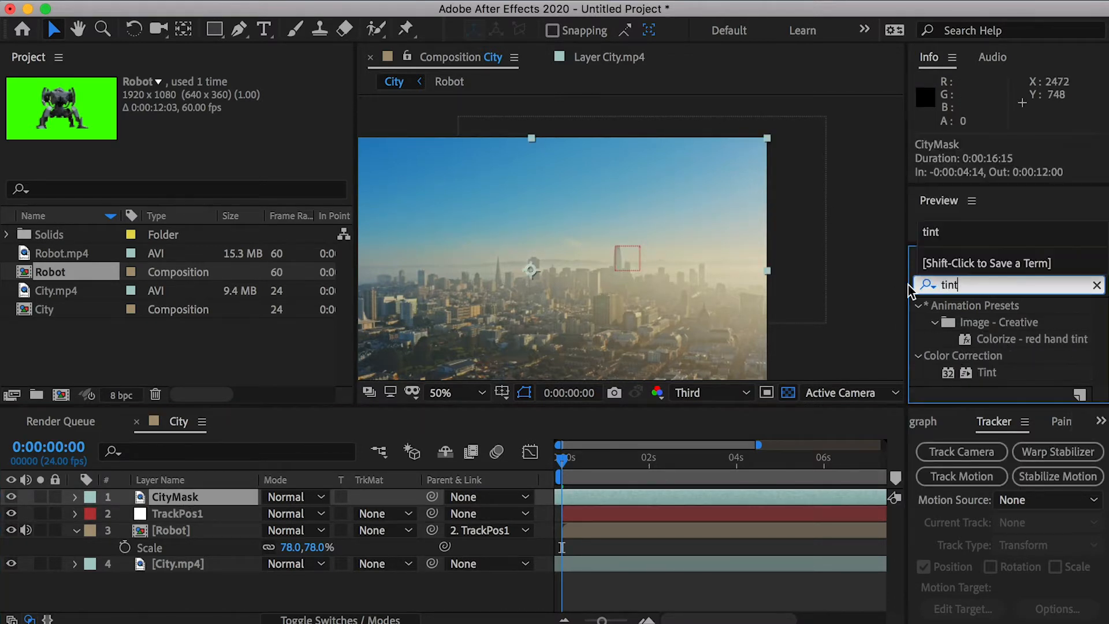
left_click_drag(988, 373, 118, 498)
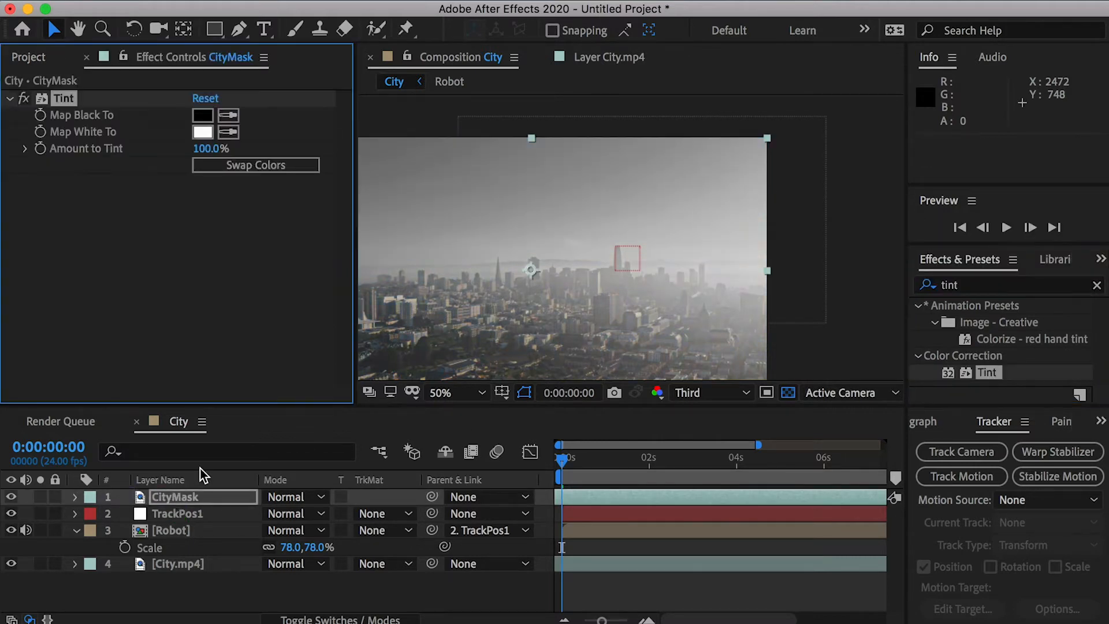
type("curve")
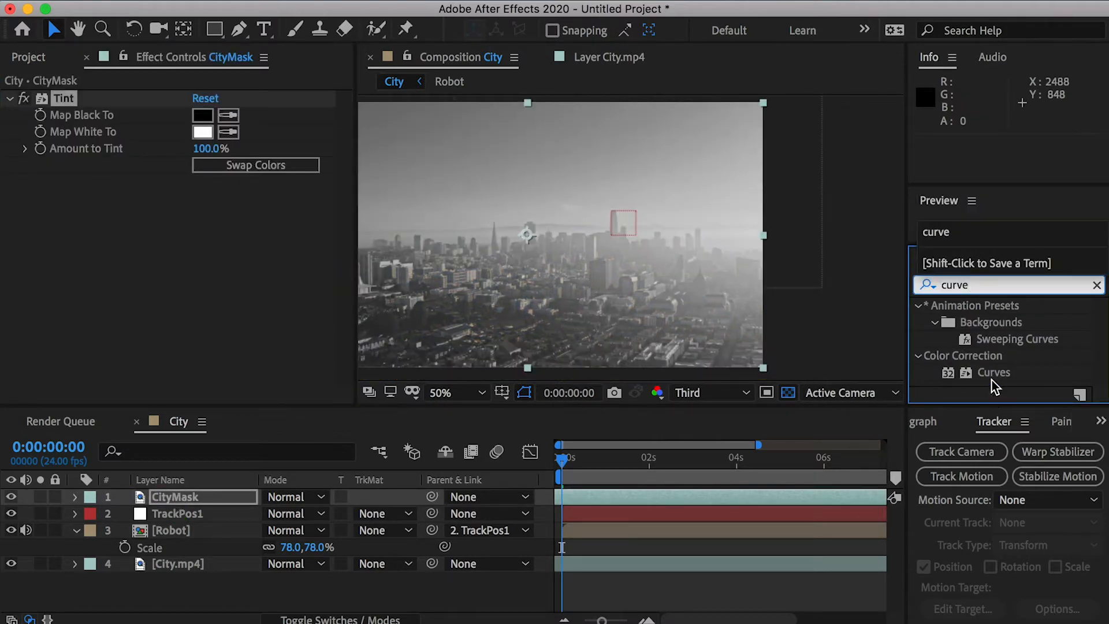
left_click_drag(992, 374, 213, 512)
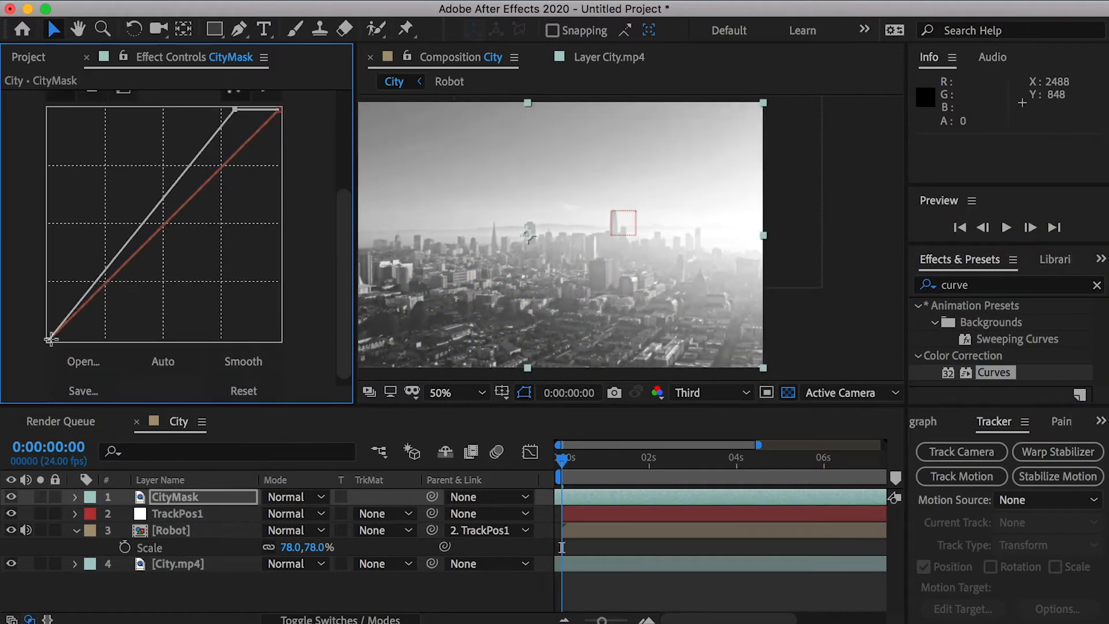
- Shape the CityMask curve for strong contrast, turning the buildings near black and the bright sky near white
left_click(163, 363)
left_click_drag(234, 109, 235, 112)
left_click(163, 362)
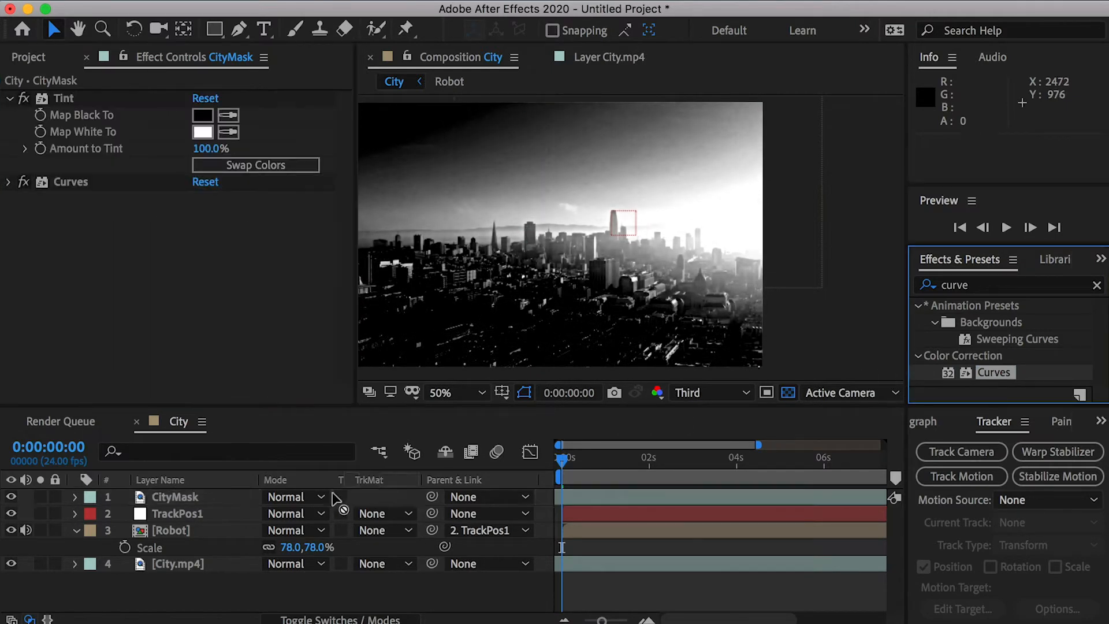
left_click_drag(331, 492, 219, 498)
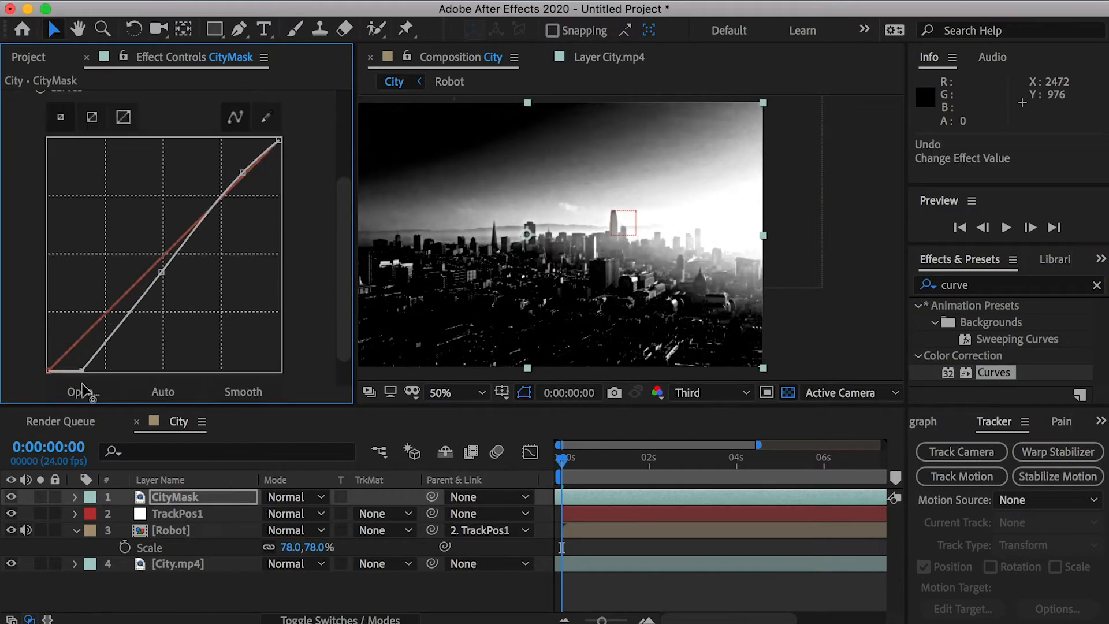
left_click_drag(82, 383, 99, 388)
left_click_drag(162, 271, 168, 285)
left_click_drag(279, 140, 246, 179)
scroll(649, 203, "up", 1)
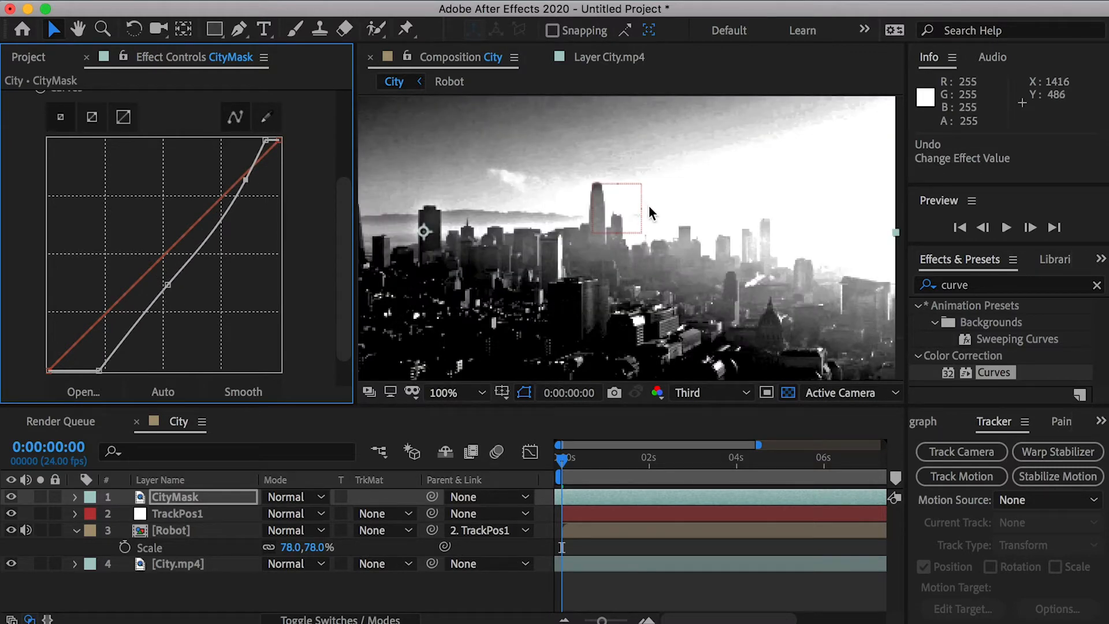
scroll(649, 208, "down", 1)
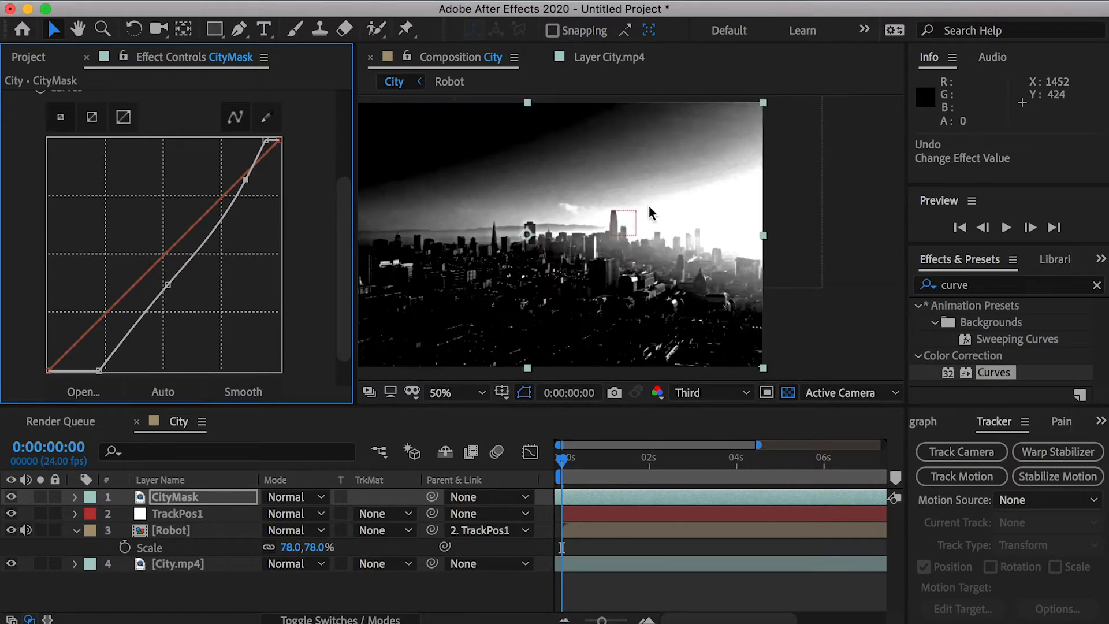
- Create a white solid layer above CityMask in the City composition
scroll(649, 207, "up", 1)
right_click(119, 588)
mouse_move(204, 514)
left_click(391, 562)
left_click(806, 338)
left_click(389, 97)
left_click(799, 102)
left_click(981, 389)
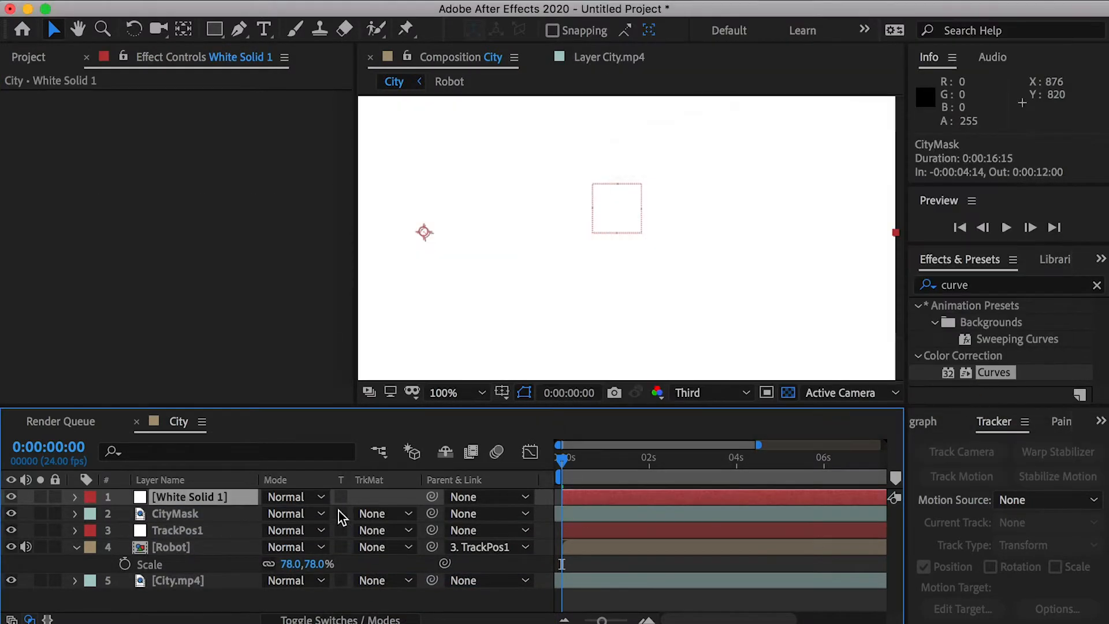
- Hide the white solid and trace a Pen tool mask on it along the skyline, from the frame's right edge leftward past the tallest tower
left_click(240, 28)
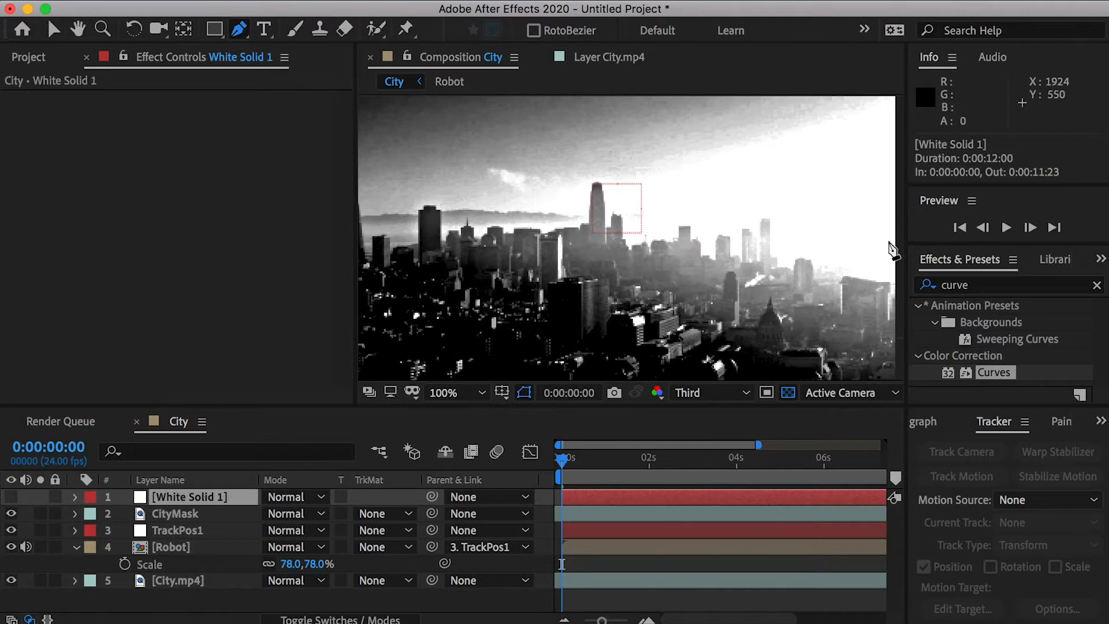
left_click_drag(897, 245, 794, 239)
left_click(824, 263)
left_click(753, 256)
left_click(697, 243)
left_click(645, 228)
scroll(655, 277, "up", 1)
left_click(655, 290)
key("super+z")
key("super+z")
left_click(709, 270)
left_click(699, 296)
left_click(630, 297)
left_click_drag(614, 254, 609, 244)
left_click(583, 204)
scroll(439, 277, "left", 5)
left_click(674, 283)
left_click(601, 284)
left_click(571, 280)
left_click(546, 285)
left_click_drag(514, 258, 642, 285)
left_click(640, 288)
left_click(628, 289)
left_click(628, 304)
left_click(603, 315)
left_click(504, 348)
left_click(485, 335)
left_click(465, 272)
- Close the mask around the sky with points above and beyond the frame's right edge, and make the white solid visible again
key("comma")
key("comma")
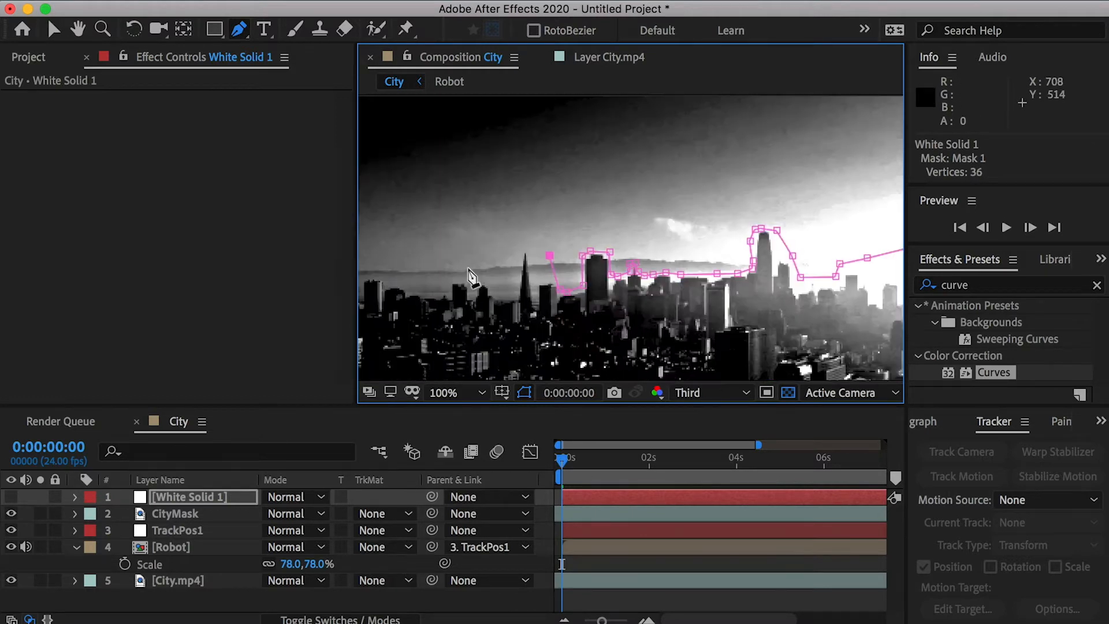
left_click(570, 120)
left_click(858, 105)
left_click_drag(870, 195, 870, 214)
left_click(862, 274)
left_click(11, 496)
- Duplicate the TrackPos1 null, move the copy to the top of the stack and parent the white solid to it
key("period")
left_click(187, 531)
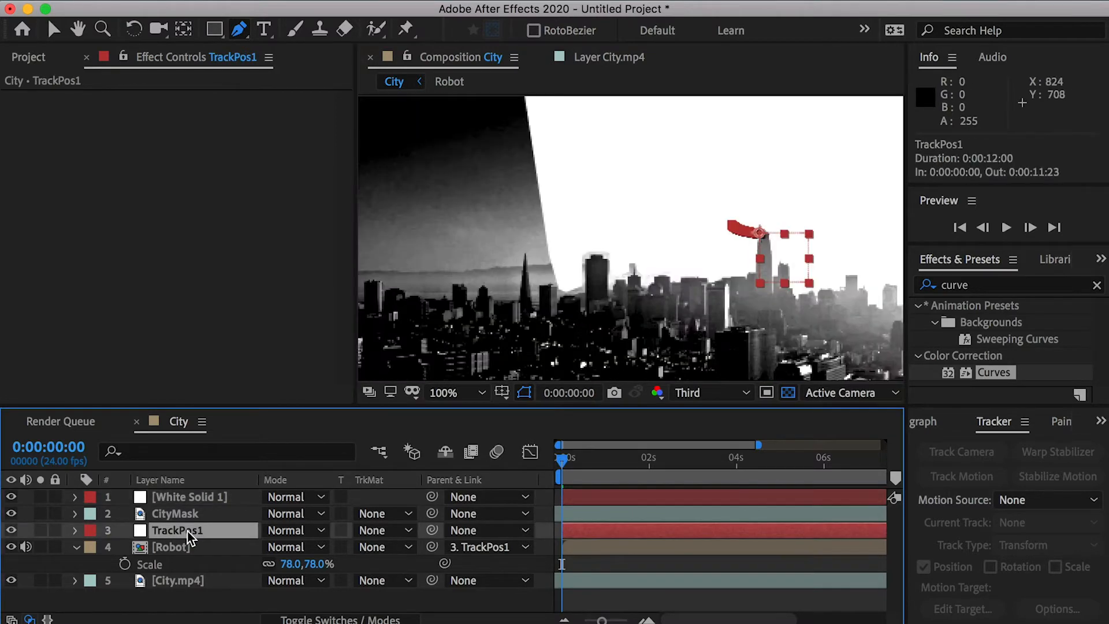
key("ctrl+d")
left_click_drag(197, 536, 209, 496)
left_click_drag(432, 514, 208, 504)
- Rename the white solid layer WhiteMask and hide it
left_click(203, 515)
key("comma")
key("Return")
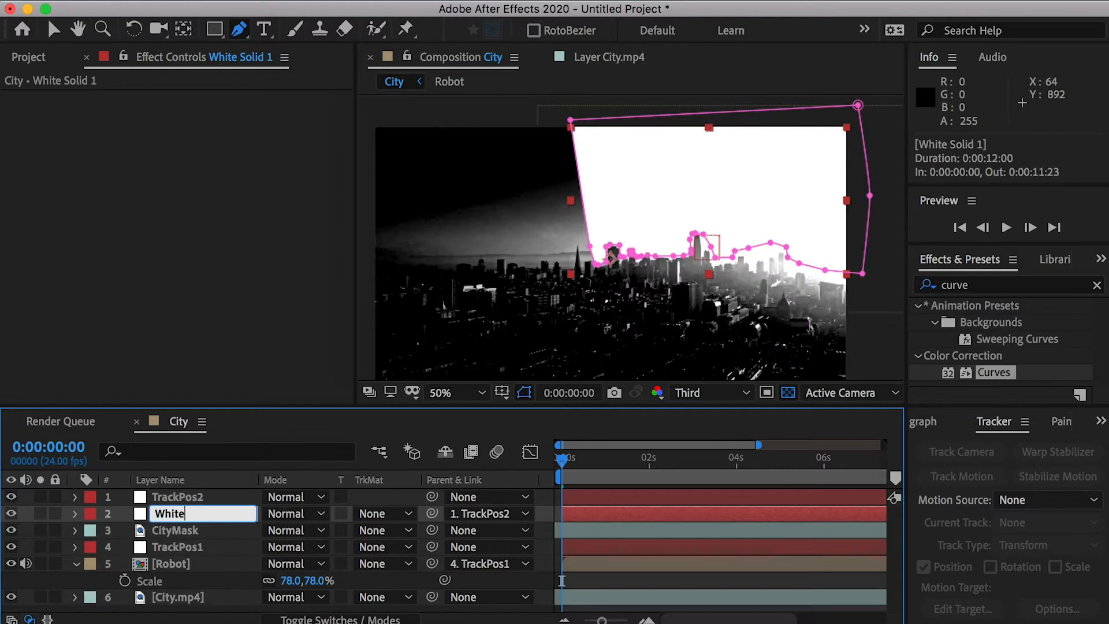
key("Return")
key("period")
left_click(13, 513)
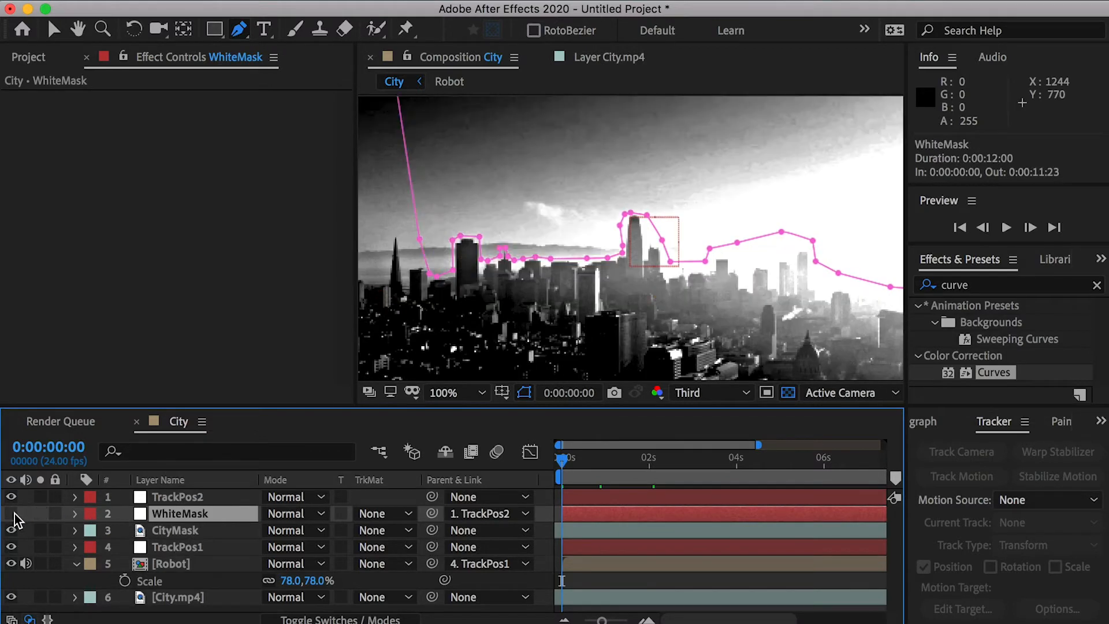
- Check the mask alignment through the clip and set a Mask Path keyframe for WhiteMask's Mask 1 at 0:00:00:00
left_click_drag(595, 463, 988, 459)
key("period")
key("space")
left_click_drag(474, 311, 676, 227)
key("g")
left_click(181, 516)
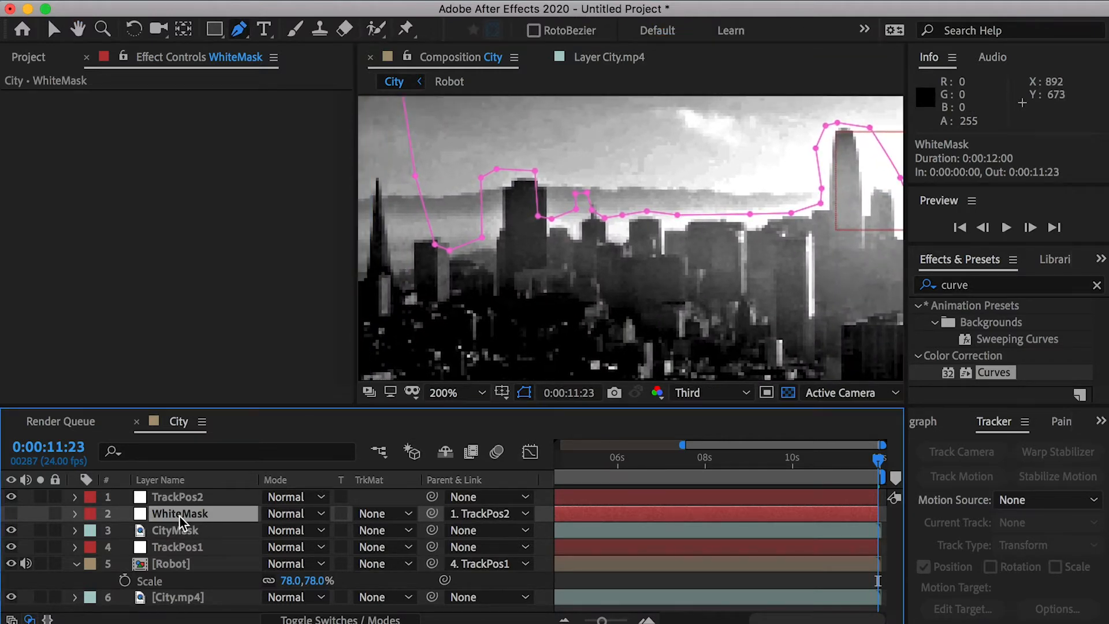
key("m")
key("Home")
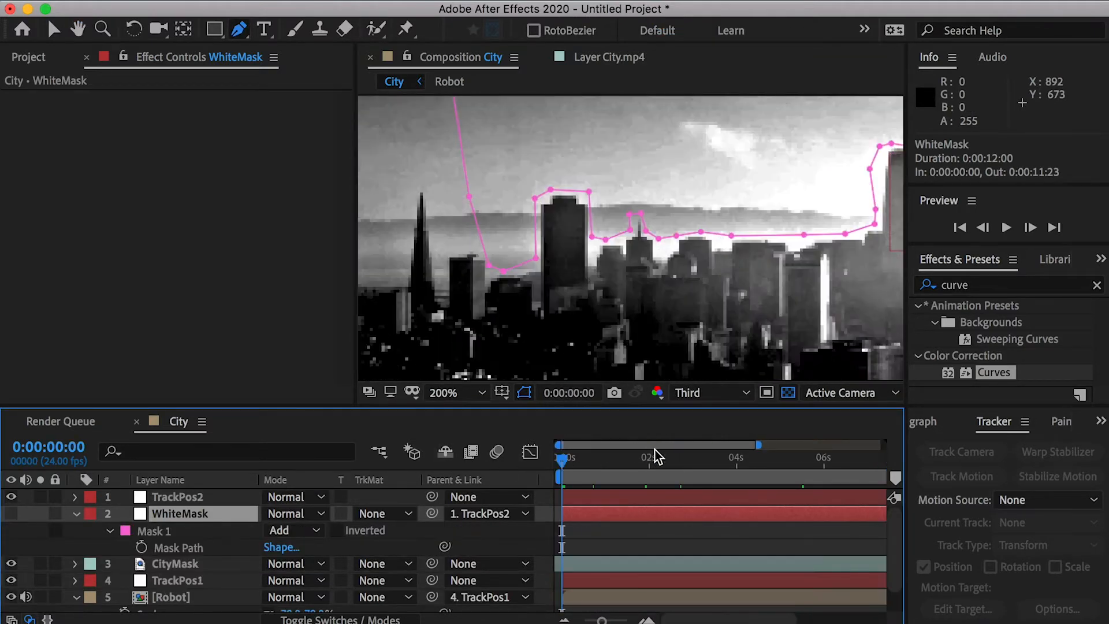
left_click(141, 546)
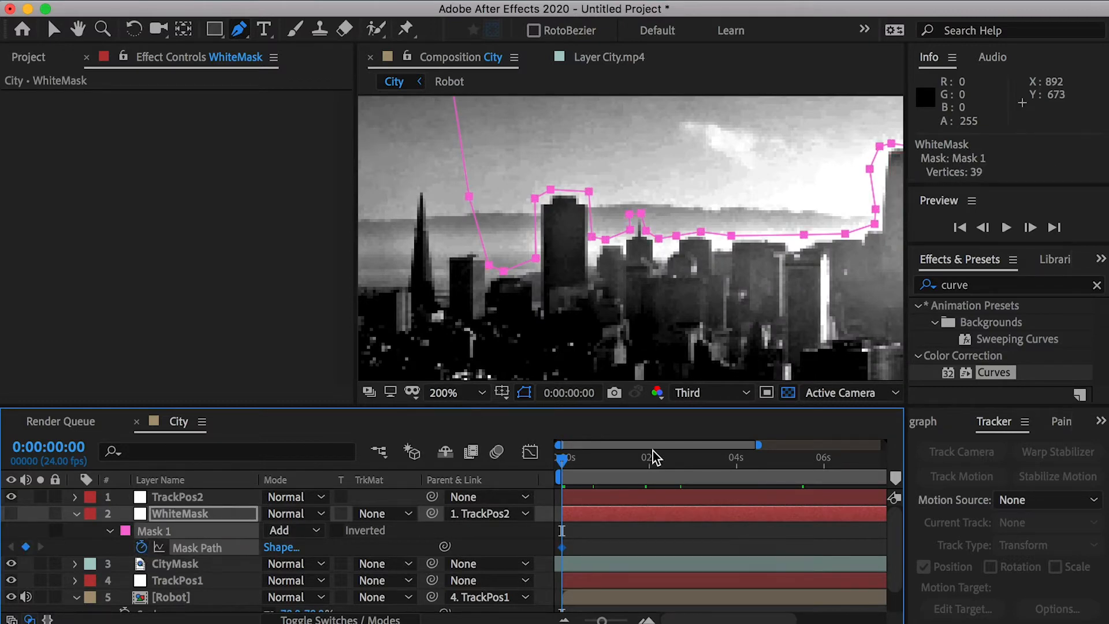
- At 0:00:11:23, realign the WhiteMask mask points around the dark tower on the left with the building's edges
left_click_drag(641, 450, 879, 468)
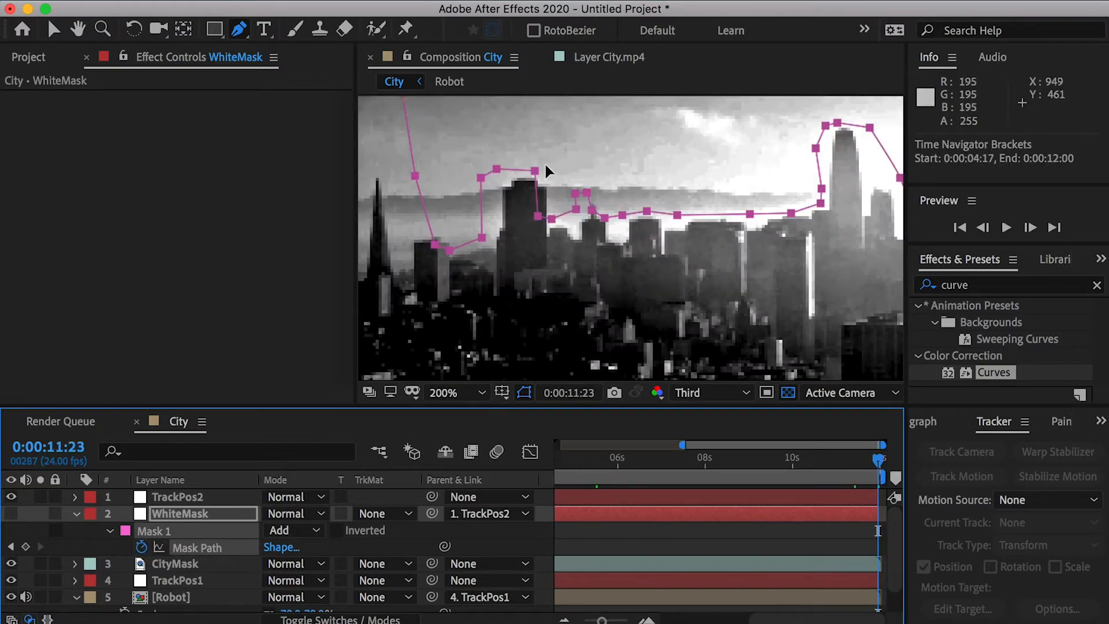
left_click(545, 167)
key("super+z")
key("v")
left_click_drag(535, 171, 554, 169)
left_click_drag(538, 216, 553, 221)
left_click_drag(551, 219, 561, 218)
left_click_drag(496, 169, 507, 171)
left_click(482, 237, "shift")
left_click_drag(482, 237, 453, 236)
- Shift the mask points around the small spire to the right so they line up with it
left_click(575, 209)
left_click(576, 193, "shift")
left_click(587, 192, "shift")
left_click(592, 210, "shift")
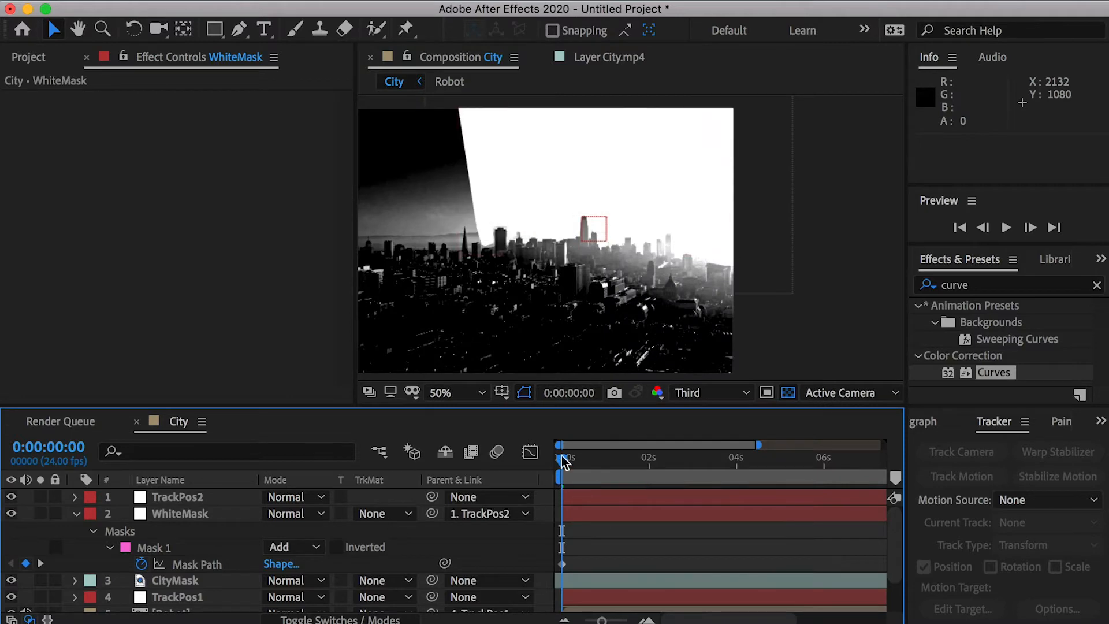
- Pre-compose the TrackPos2, WhiteMask and CityMask layers into a composition named CityMask with all attributes moved
left_click_drag(563, 462, 549, 435)
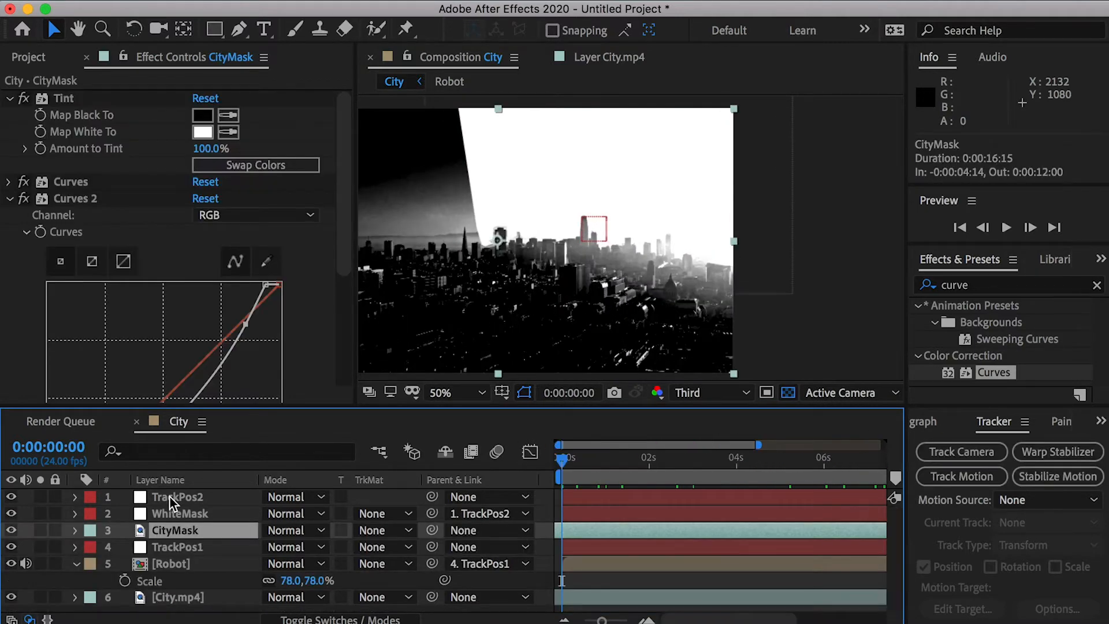
left_click(170, 496, "shift")
key("grave")
right_click(172, 140)
mouse_move(280, 427)
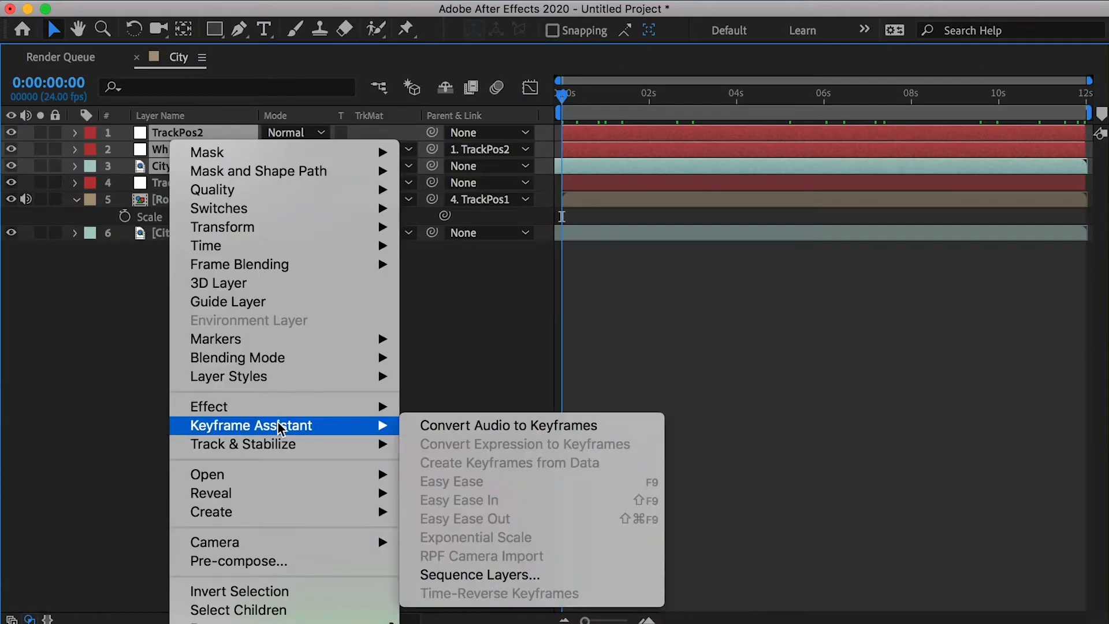
left_click(292, 563)
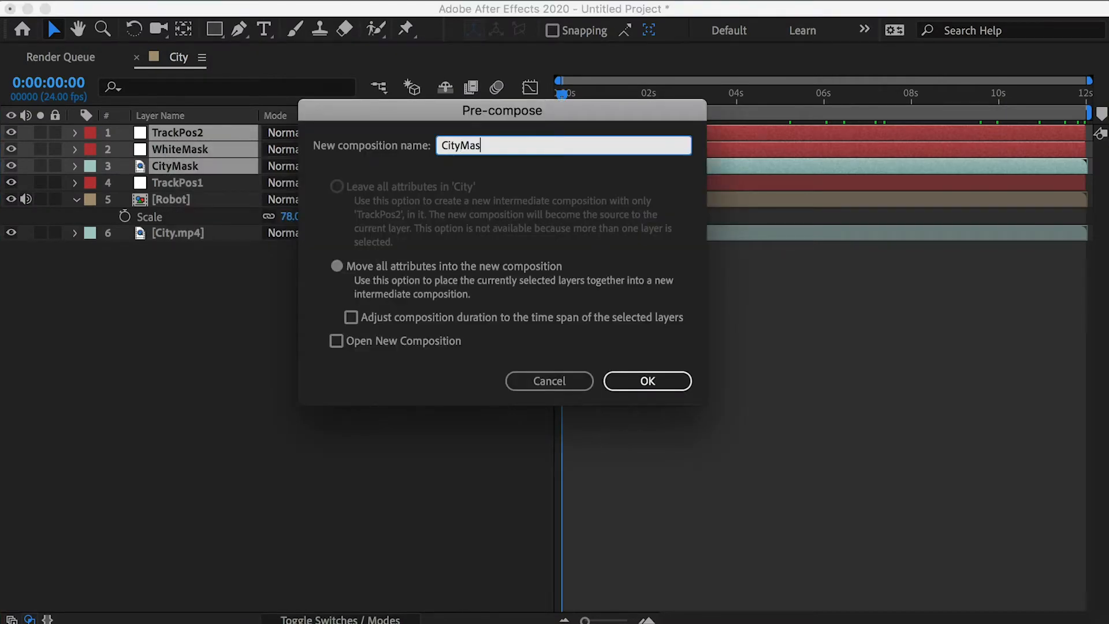
key("Return")
key("grave")
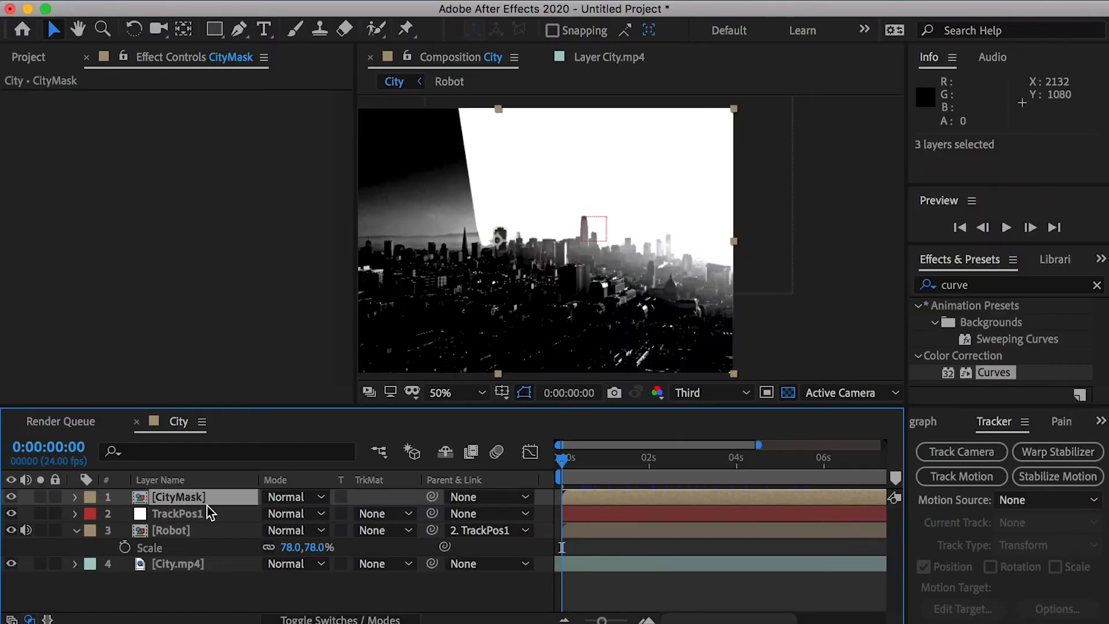
- Inside the CityMask composition at 0:00:11:23, add a white 1920 x 1080 px solid above the other layers
left_click_drag(570, 462, 755, 448)
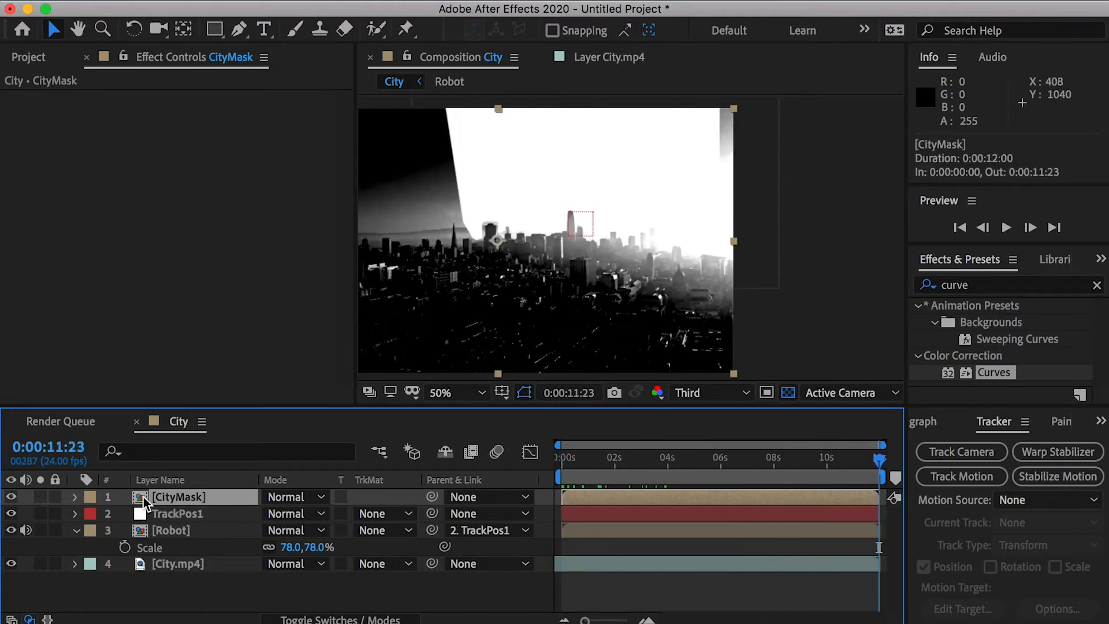
double_click(144, 498)
left_click(176, 501)
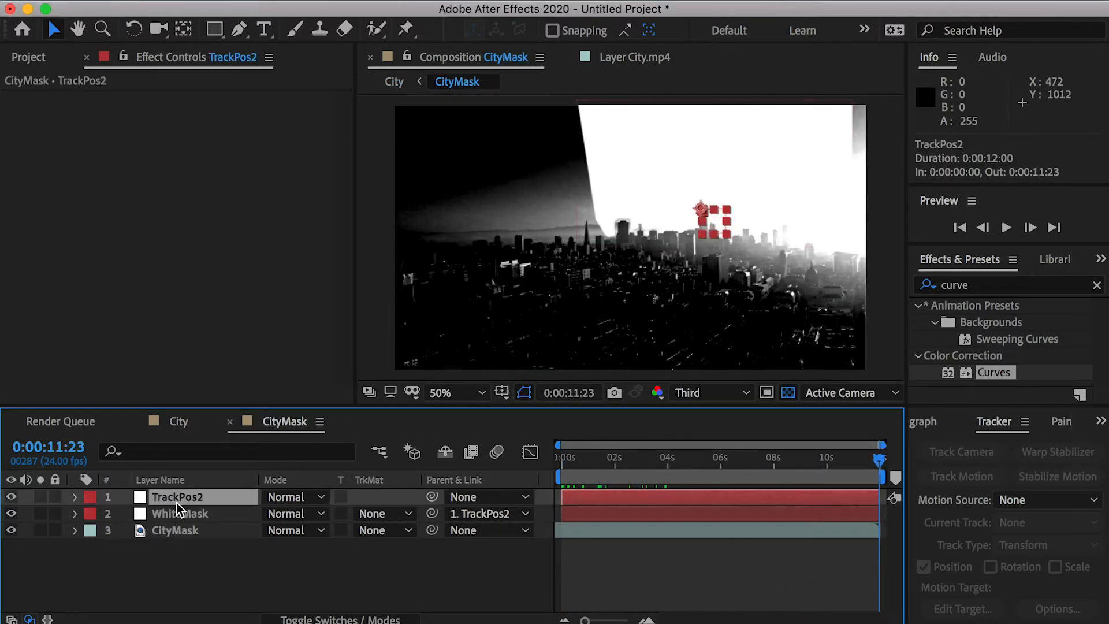
right_click(156, 579)
mouse_move(173, 586)
left_click(479, 622)
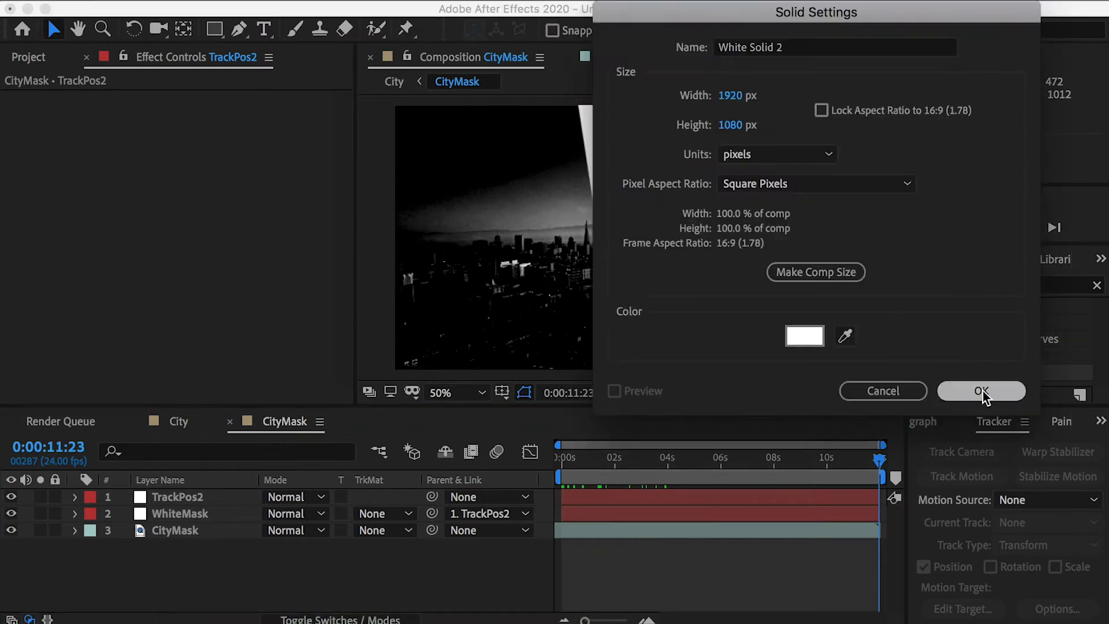
left_click(981, 391)
- Mask the new white solid with a rectangle covering the grey strip at the sky's upper-right edge, then return to the City composition
left_click(11, 497)
key("q")
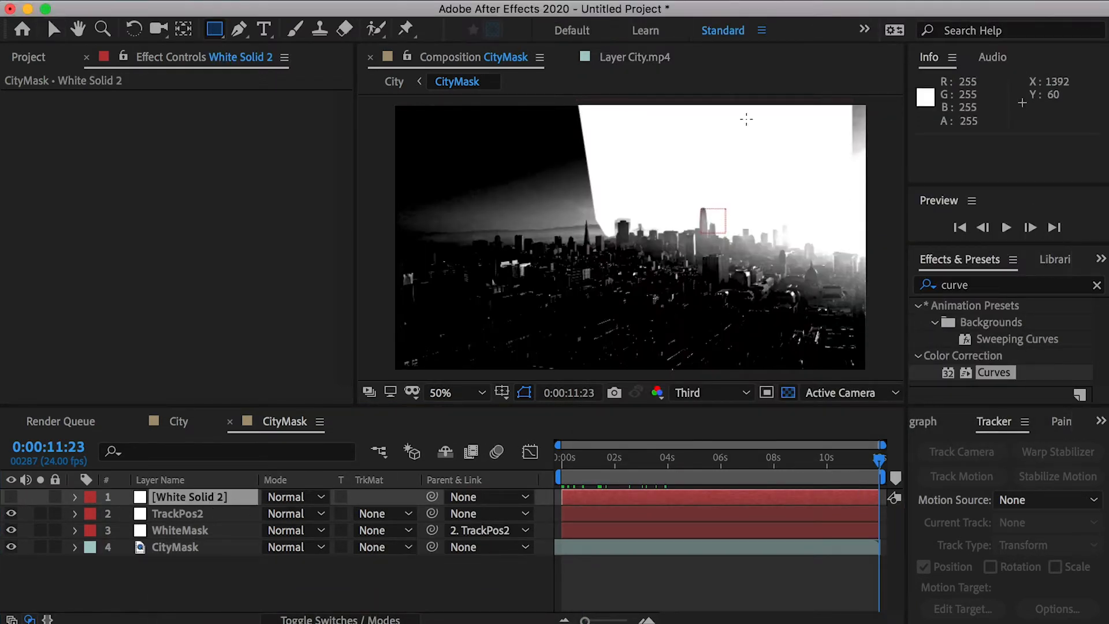
left_click_drag(824, 99, 898, 225)
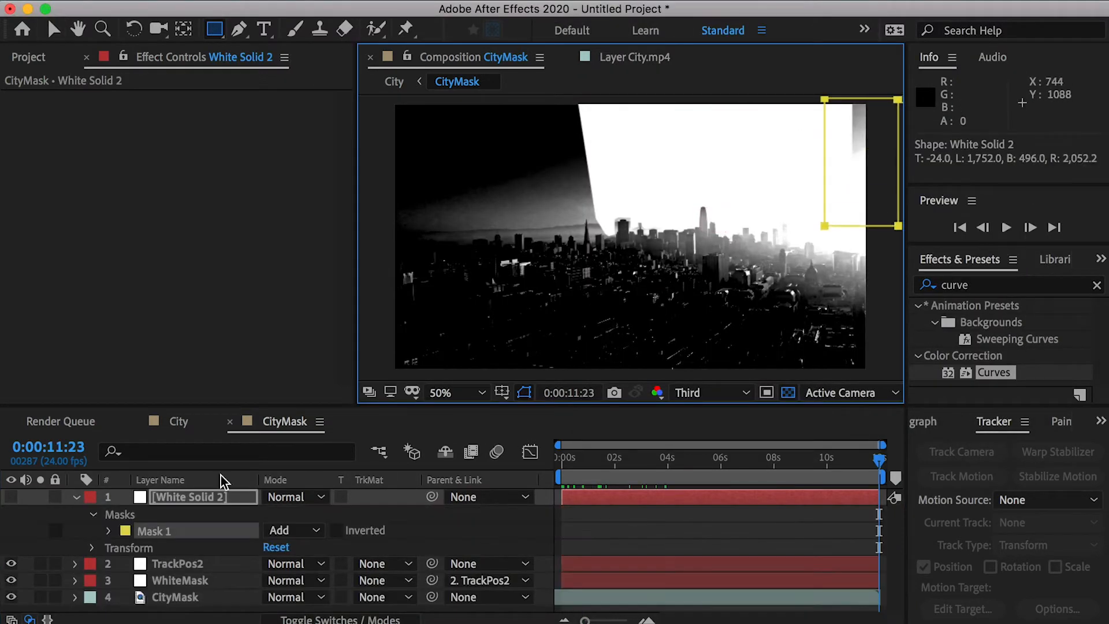
left_click(11, 497)
left_click(229, 422)
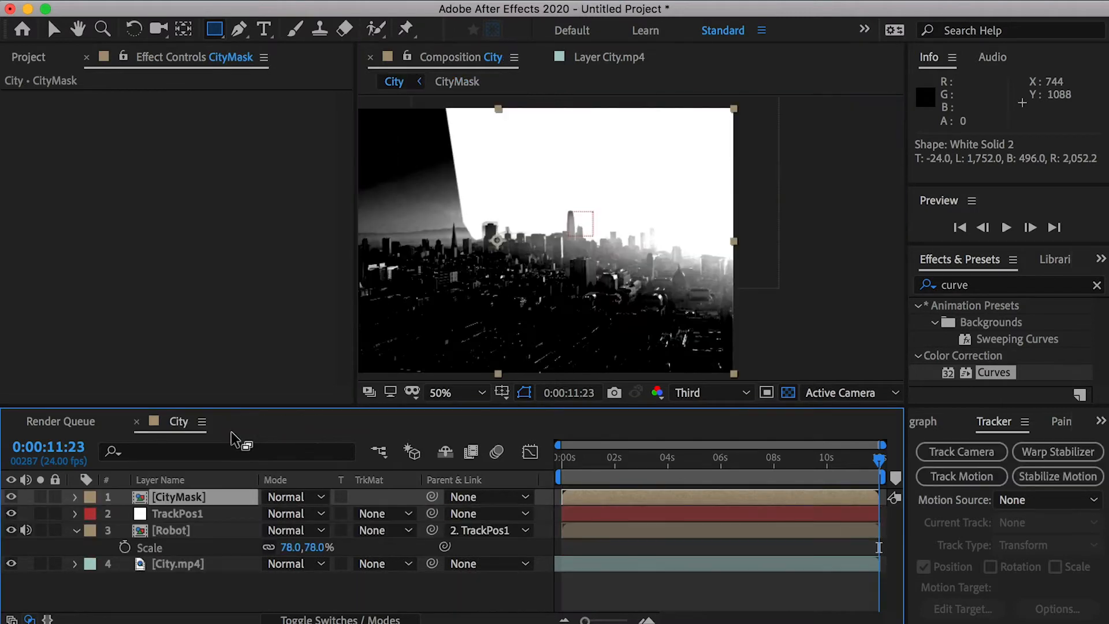
- Apply Curves to the CityMask pre-comp at 0:00:00:00 and crush its blacks and midtones so the skyline contrasts with the white sky
key("v")
left_click(563, 459)
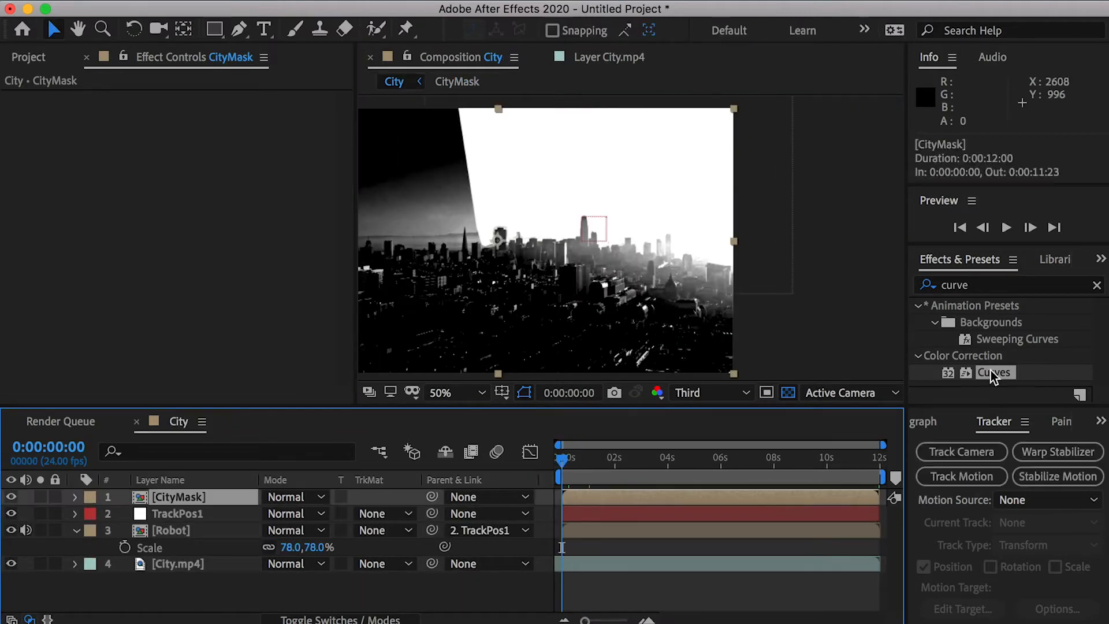
left_click_drag(991, 373, 213, 500)
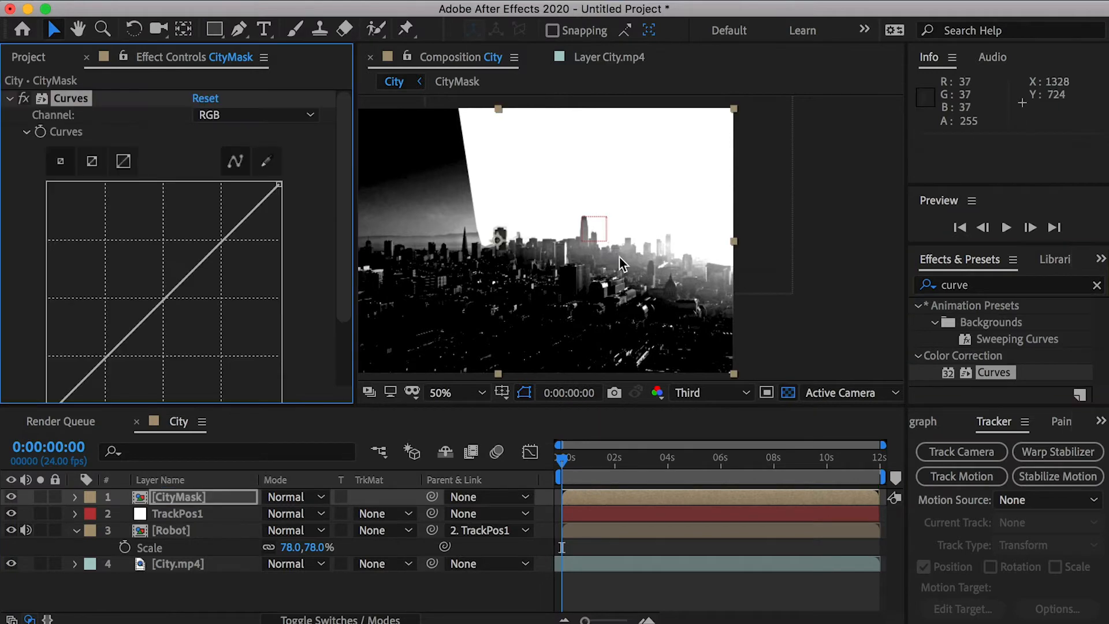
scroll(173, 323, "down", 2)
left_click_drag(50, 399, 140, 410)
left_click_drag(219, 271, 236, 292)
scroll(569, 278, "up", 4)
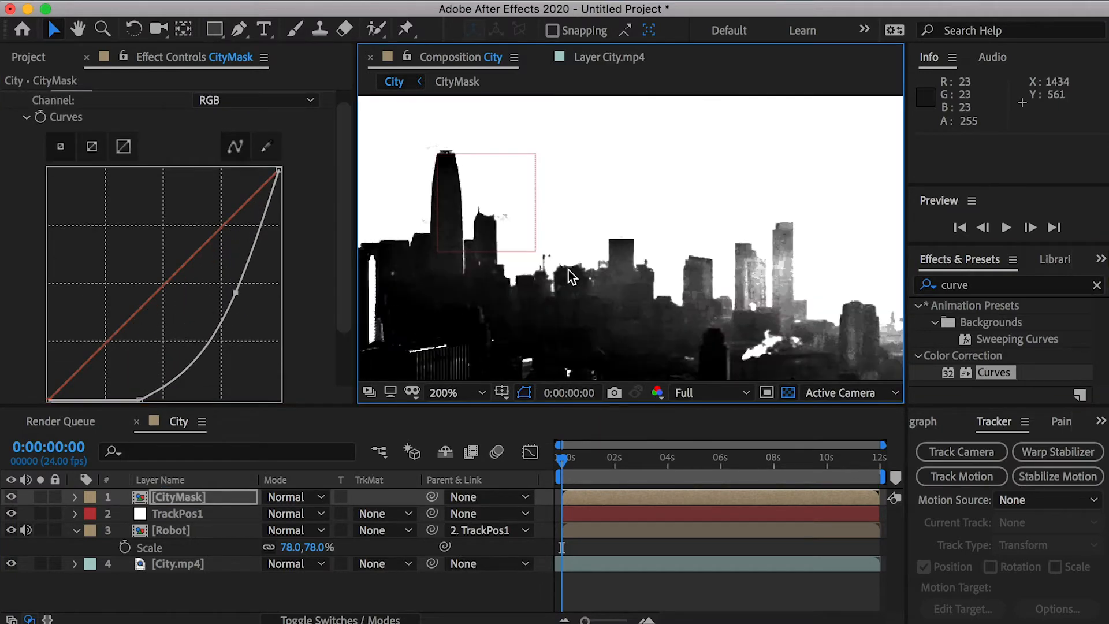
scroll(577, 274, "down", 2)
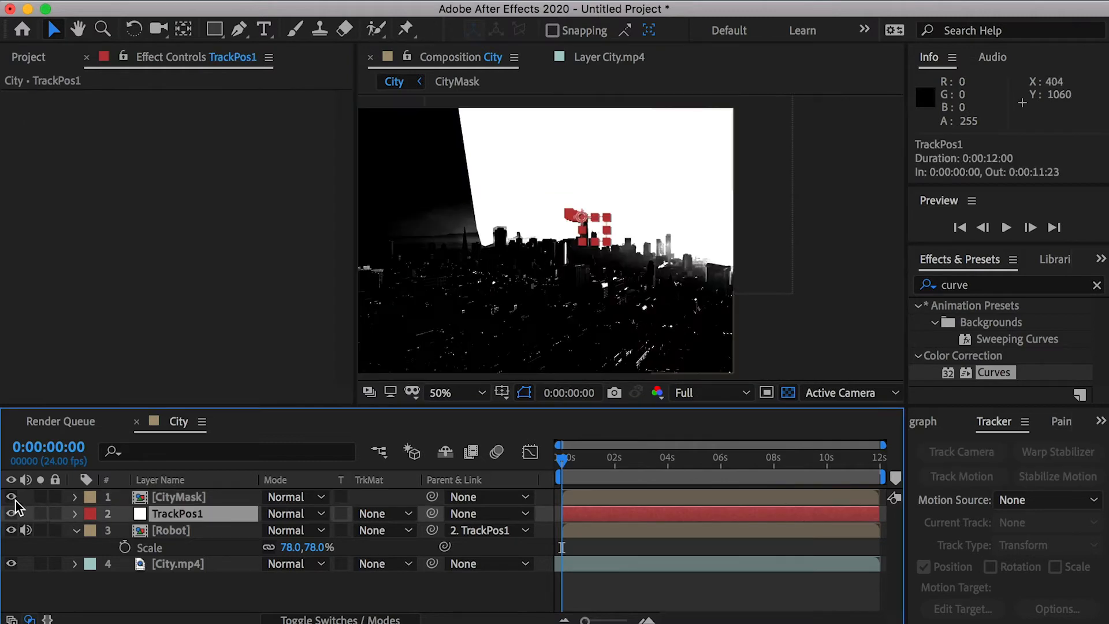
- Hide CityMask, place it directly above the Robot layer, and set Robot's track matte to Luma
left_click(11, 497)
left_click_drag(177, 497, 179, 522)
left_click(182, 531)
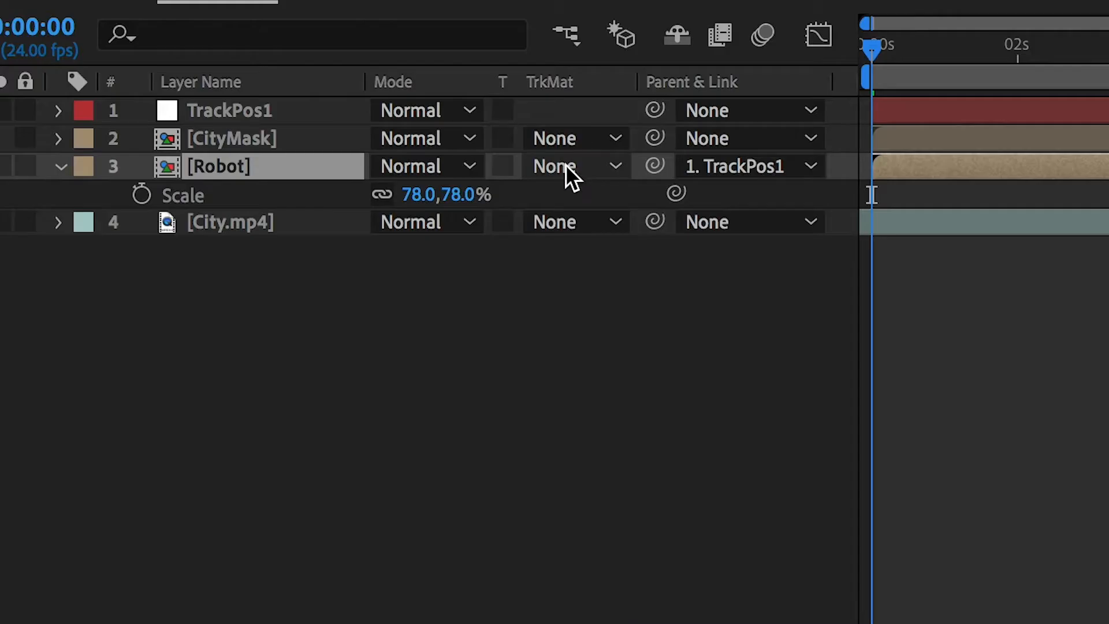
left_click(379, 529)
left_click(746, 313)
right_click(332, 84)
mouse_move(439, 189)
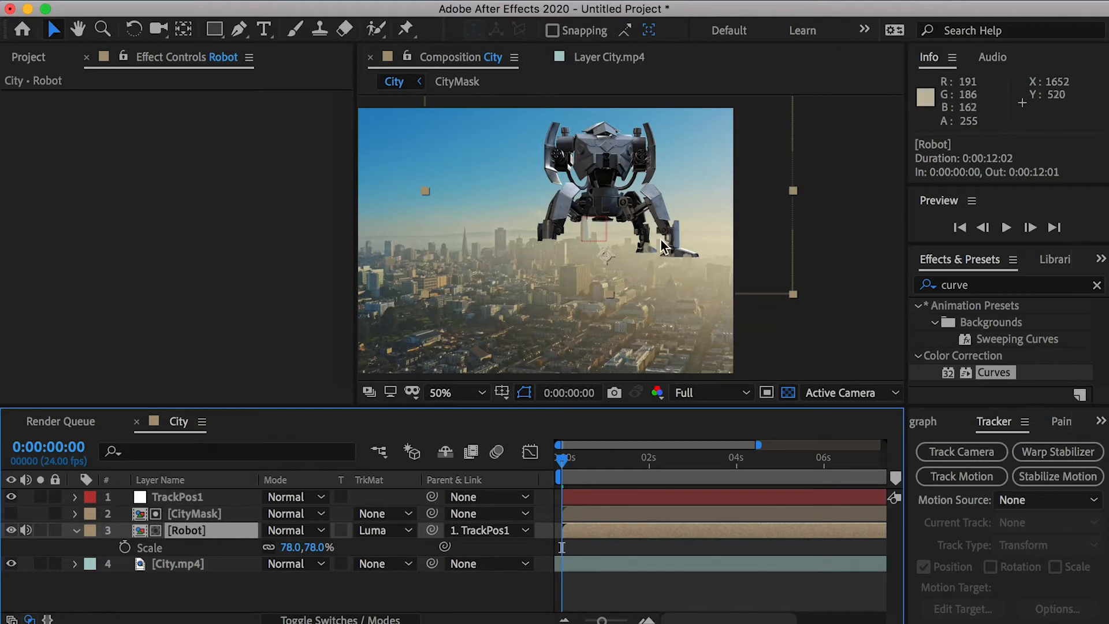
- Hide the Robot layer and trace the upper edge of a new pen mask on it along the skyline from right to left
scroll(629, 240, "up", 1)
key("period")
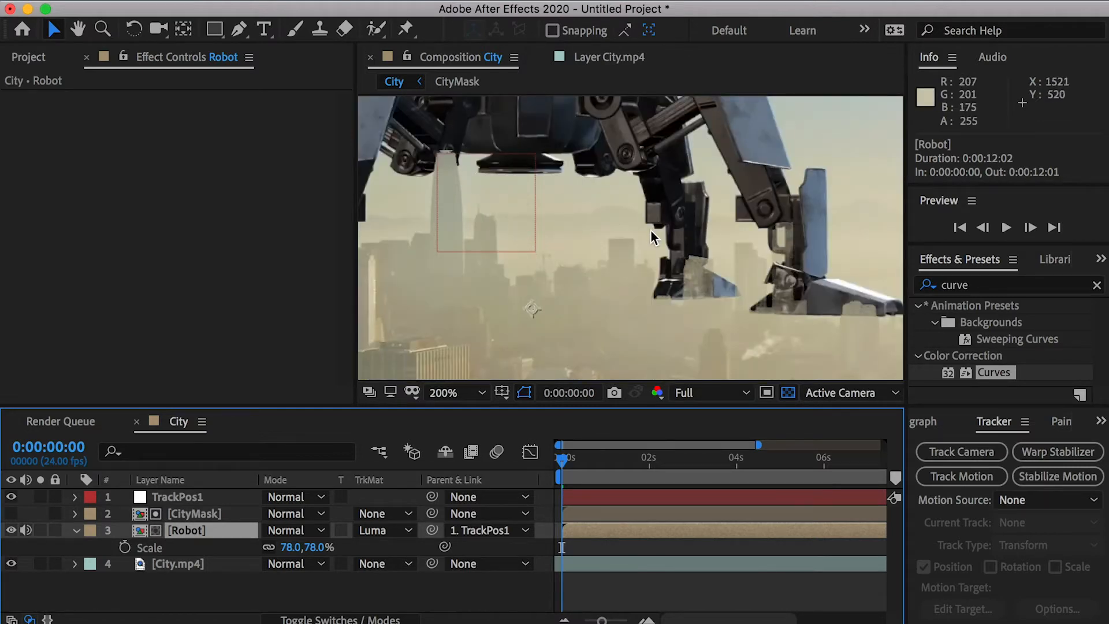
key("comma")
key("comma")
left_click(10, 529)
left_click(731, 256)
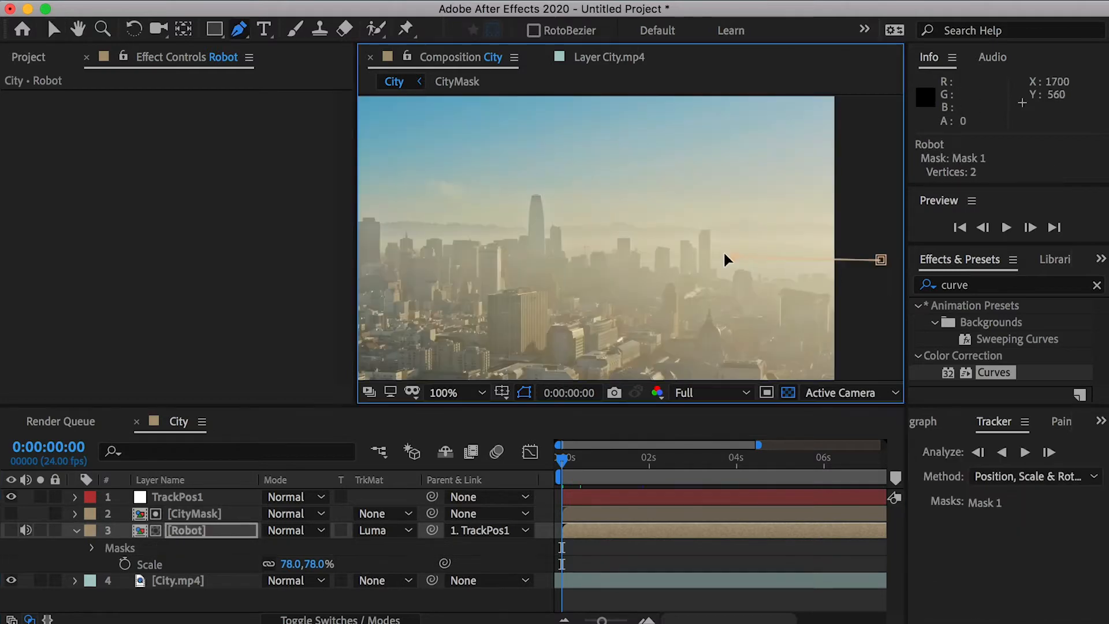
left_click(711, 213)
key("super+z")
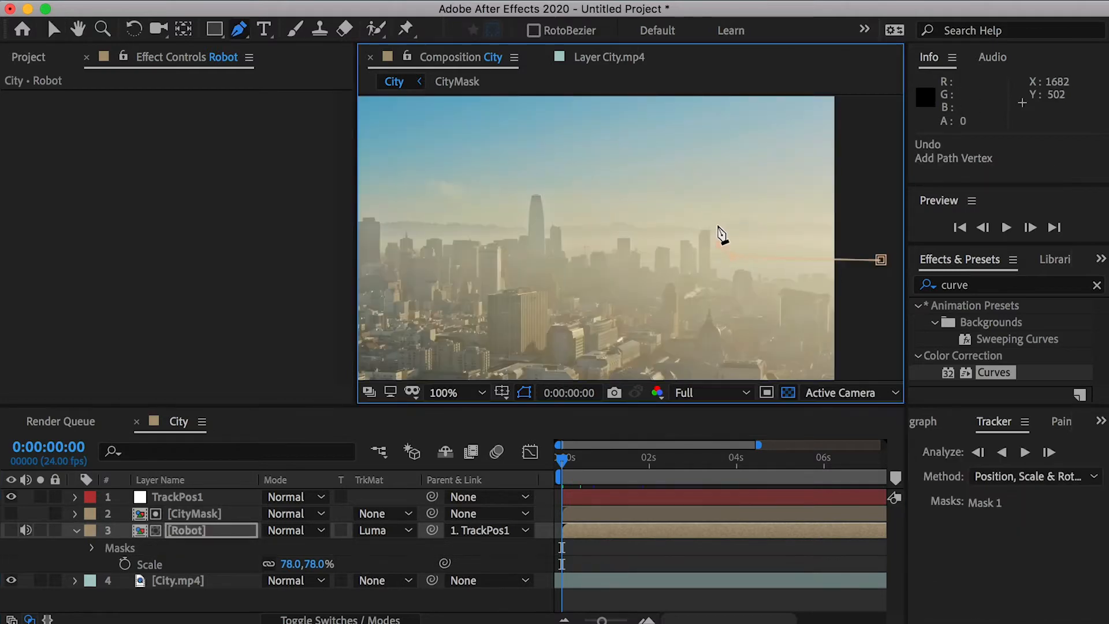
left_click(726, 238)
left_click(662, 233)
left_click(587, 227)
left_click(557, 228)
left_click(463, 234)
left_click_drag(388, 224, 584, 236)
left_click(535, 238)
key("comma")
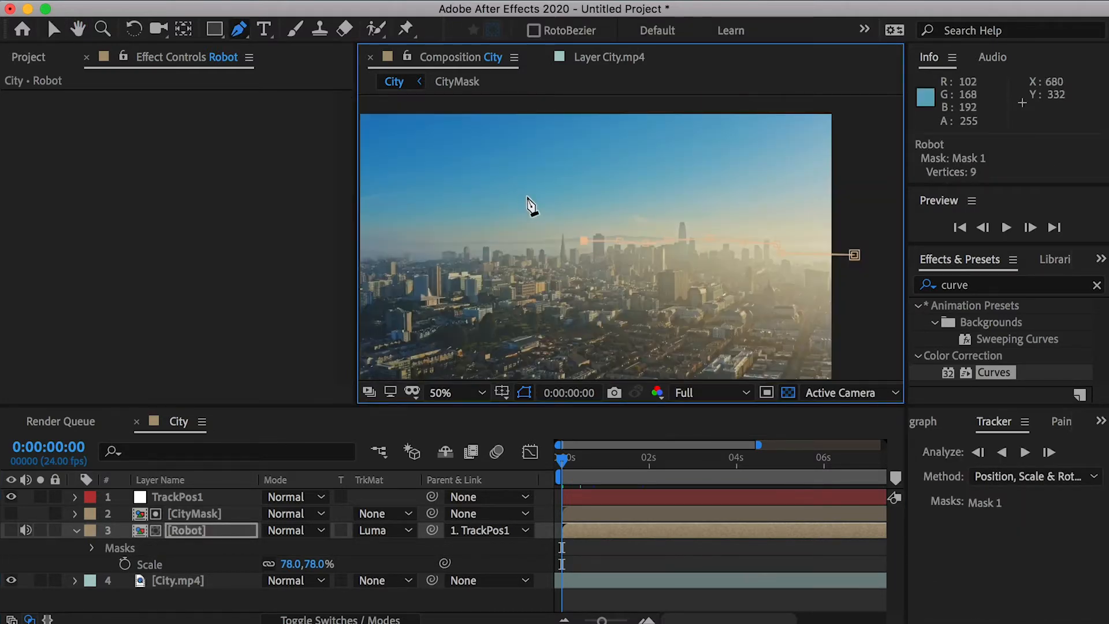
left_click(512, 232)
key("comma")
- Close the Robot mask around the city area below the skyline
left_click(559, 346)
left_click(602, 363)
left_click(763, 362)
left_click(767, 253)
left_click(742, 246)
key("period")
- Show the Robot layer again and set its Mask 1 mode to Subtract
left_click(10, 530)
left_click(93, 548)
left_click(287, 563)
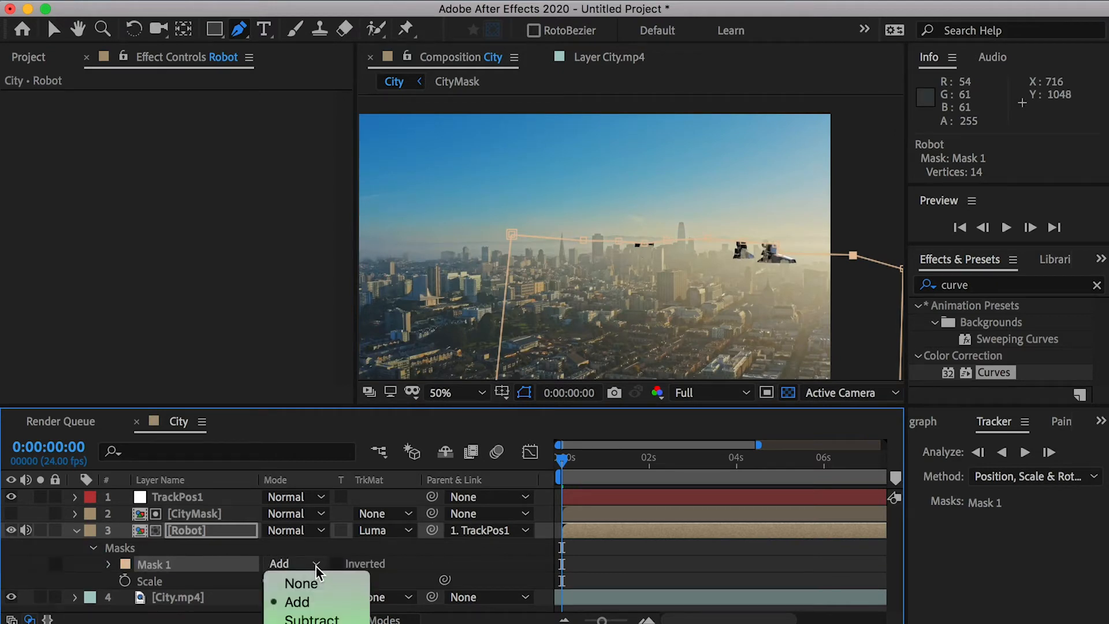
left_click(317, 617)
key("period")
- Set the Mask Feather of Robot's Mask 1 to 150 pixels
left_click_drag(716, 271, 541, 232)
left_click(108, 564)
scroll(289, 563, "down", 3)
left_click(307, 553)
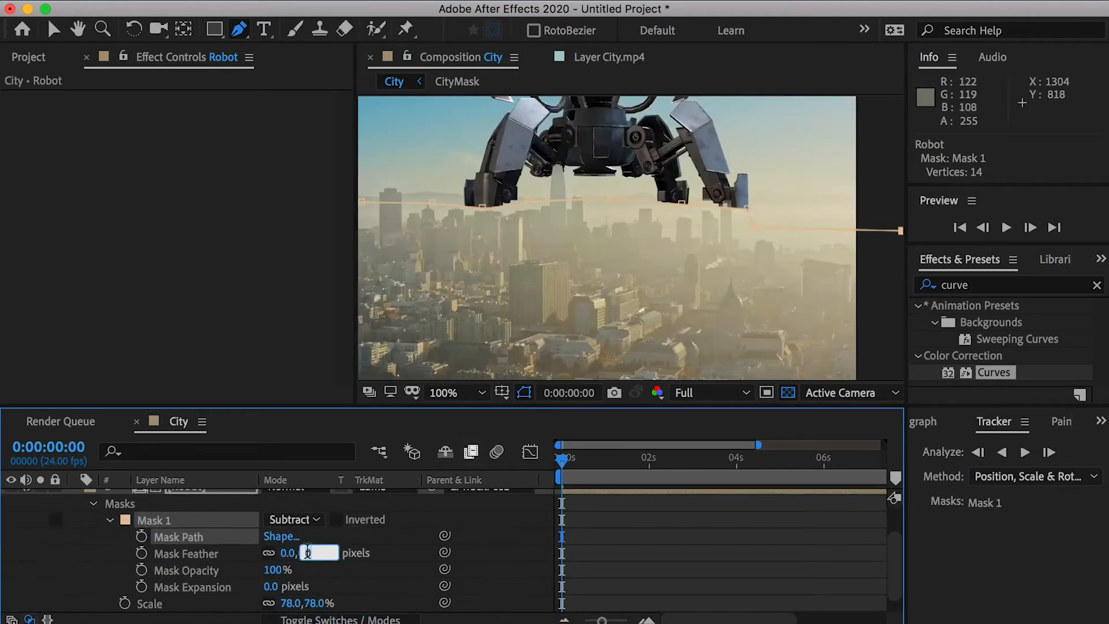
type("150")
key("Return")
- Select all points of Robot's Mask 1 and move them up by about 23 pixels
key("v")
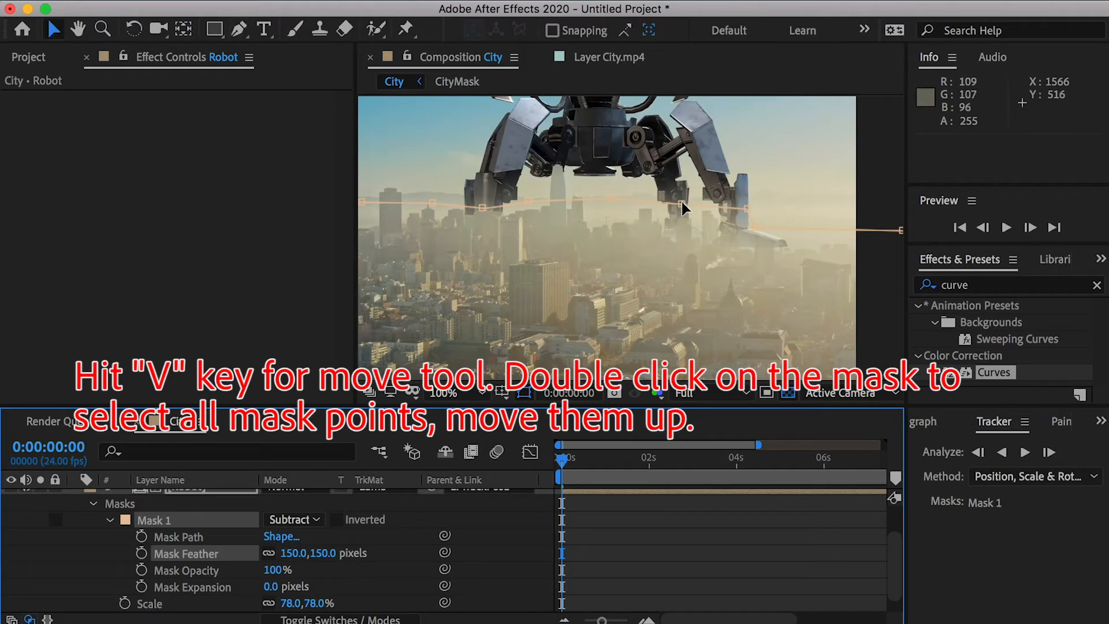
double_click(681, 202)
mouse_move(681, 204)
left_mouse_down()
mouse_move(686, 234)
mouse_move(684, 224)
left_mouse_up()
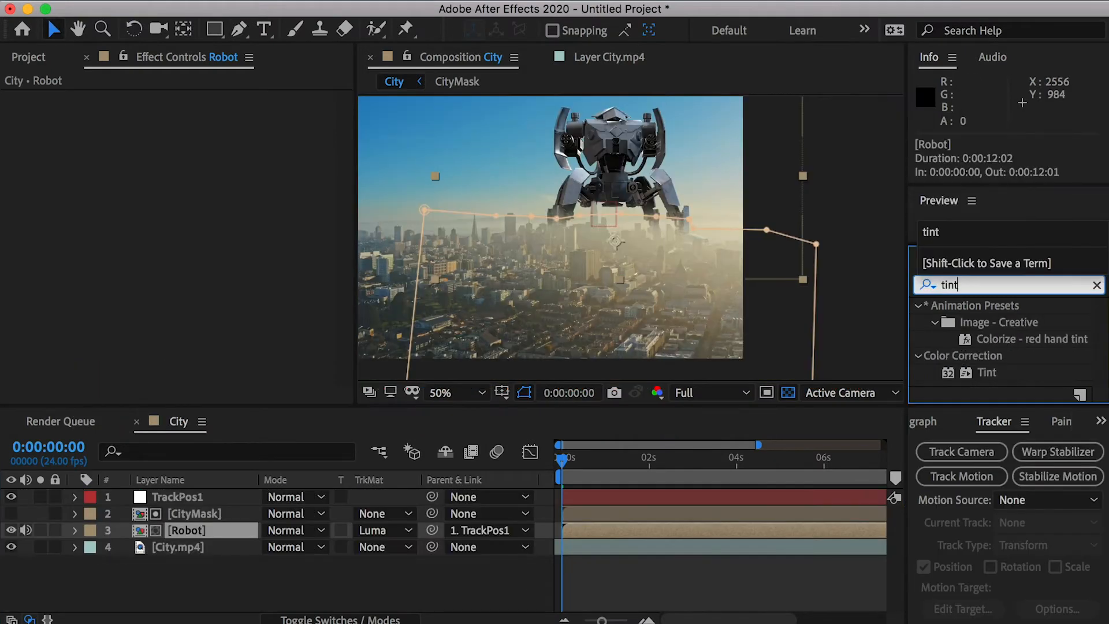
- Apply Tint to the Robot layer, mapping white to a pale cream and black to a haze colour sampled from the city
left_click_drag(986, 372, 206, 530)
key("period")
left_click(644, 314)
key("comma")
left_click(232, 115)
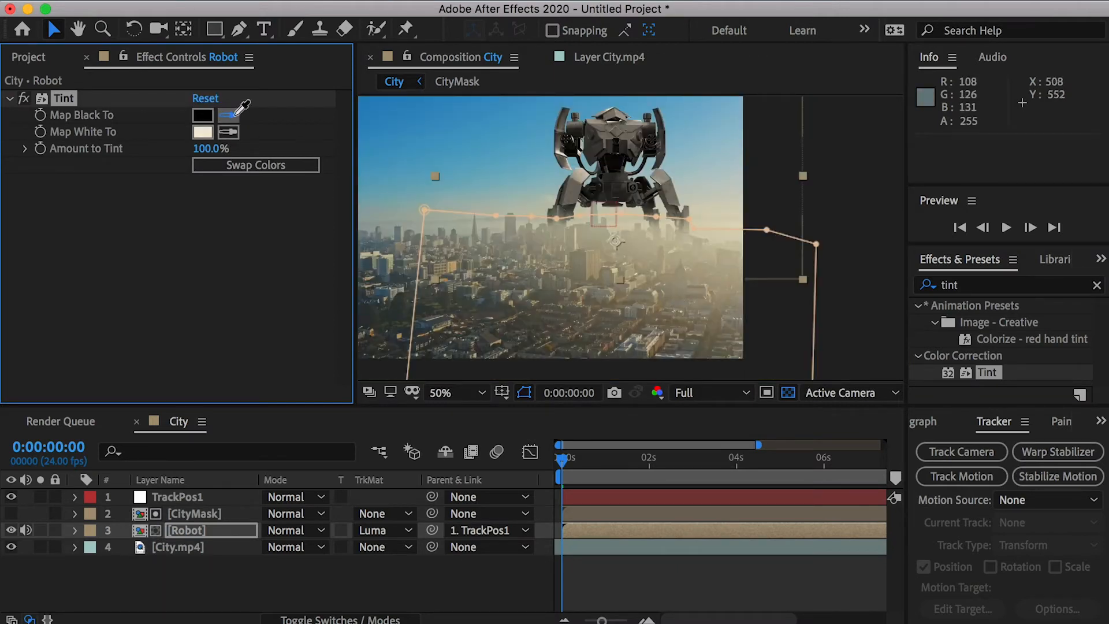
left_click(664, 253)
key("period")
key("period")
key("comma")
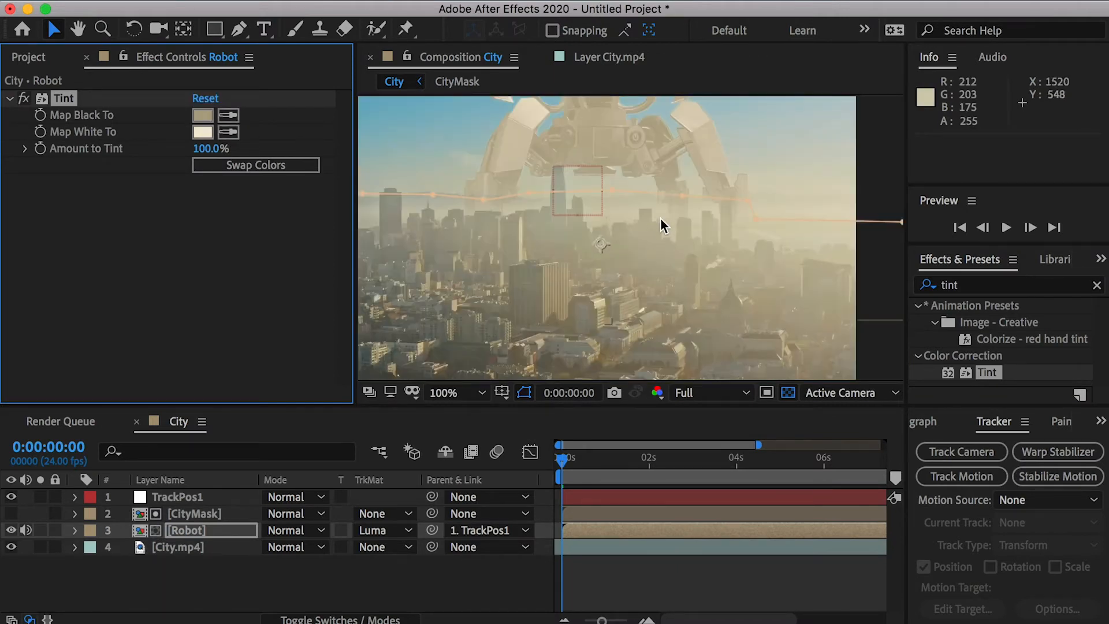
- Set the Robot layer's Amount to Tint to 80%
key("space")
left_click_drag(623, 160, 602, 237)
key("comma")
left_click(203, 149)
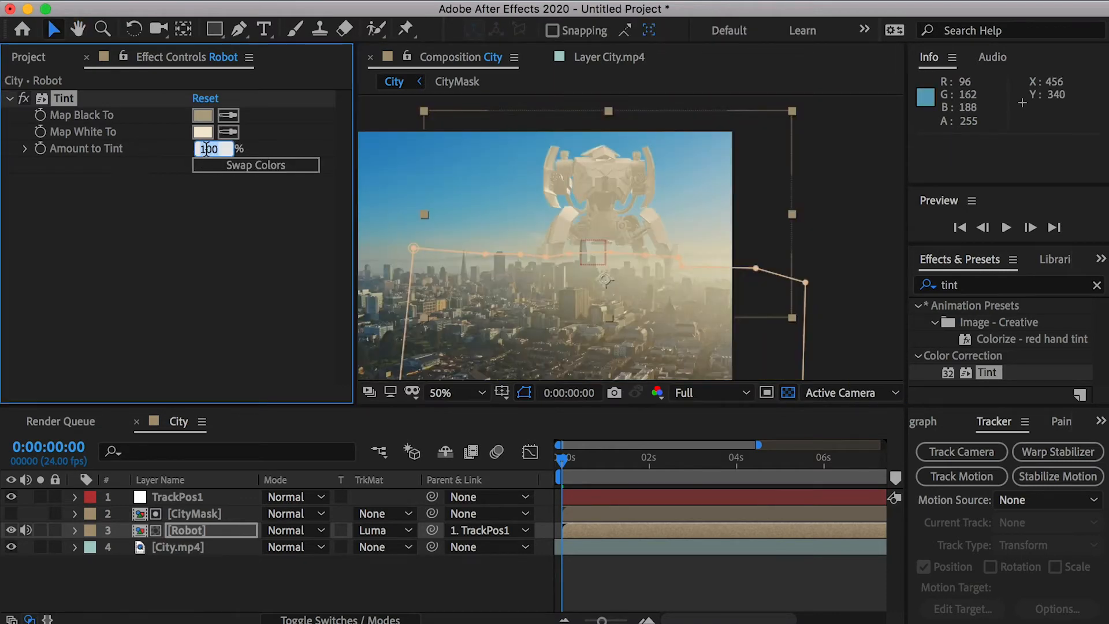
type("70")
key("Return")
- Lower the Mask 1 point beside the robot's left foot slightly and preview the composition
left_click(187, 530)
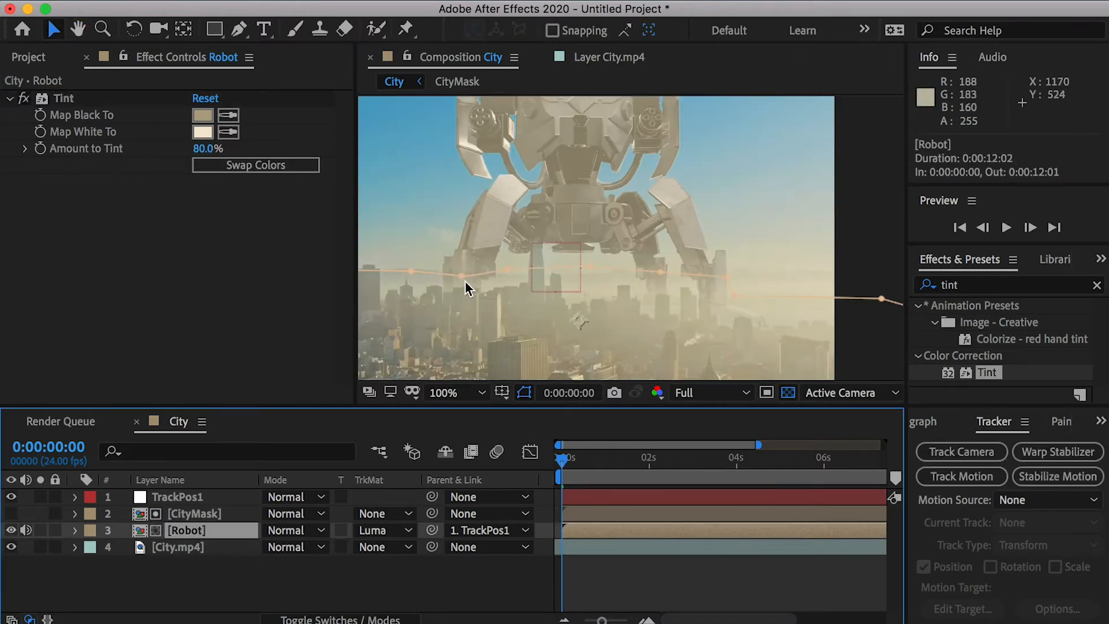
left_click(462, 277)
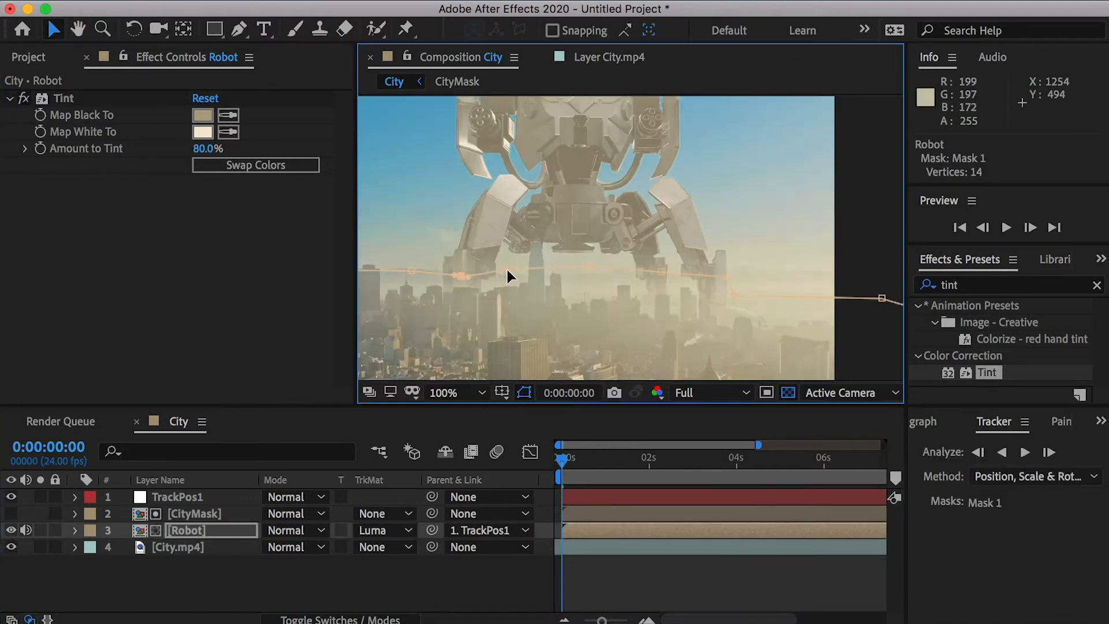
left_click_drag(461, 276, 457, 285)
key("space")
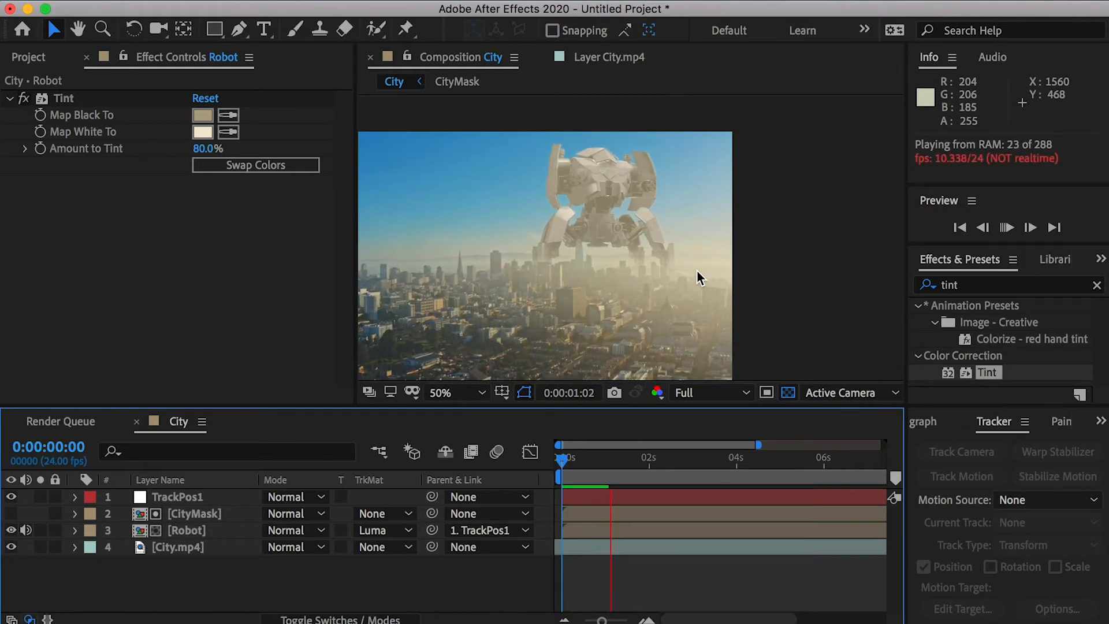
- Apply Curves to the Robot layer, raising the black point and lightening the midtones
left_click(1011, 284)
type("curve")
left_click_drag(994, 372, 148, 216)
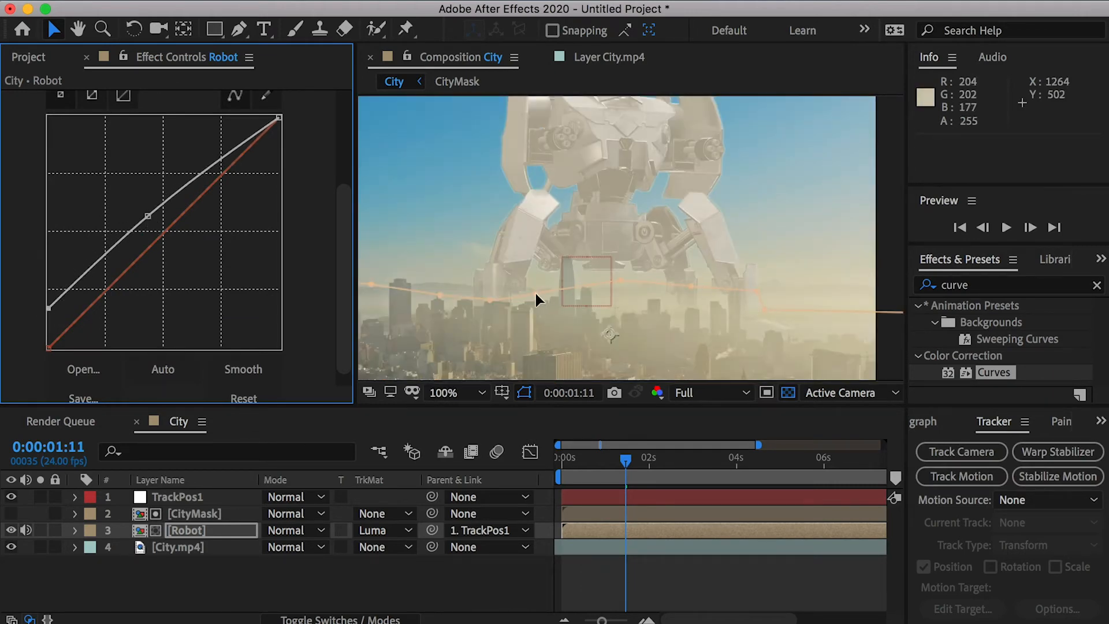
- Add an adjustment layer at the top of the City composition and apply Tint to it
key("grave")
right_click(127, 132)
mouse_move(150, 143)
left_click(462, 289)
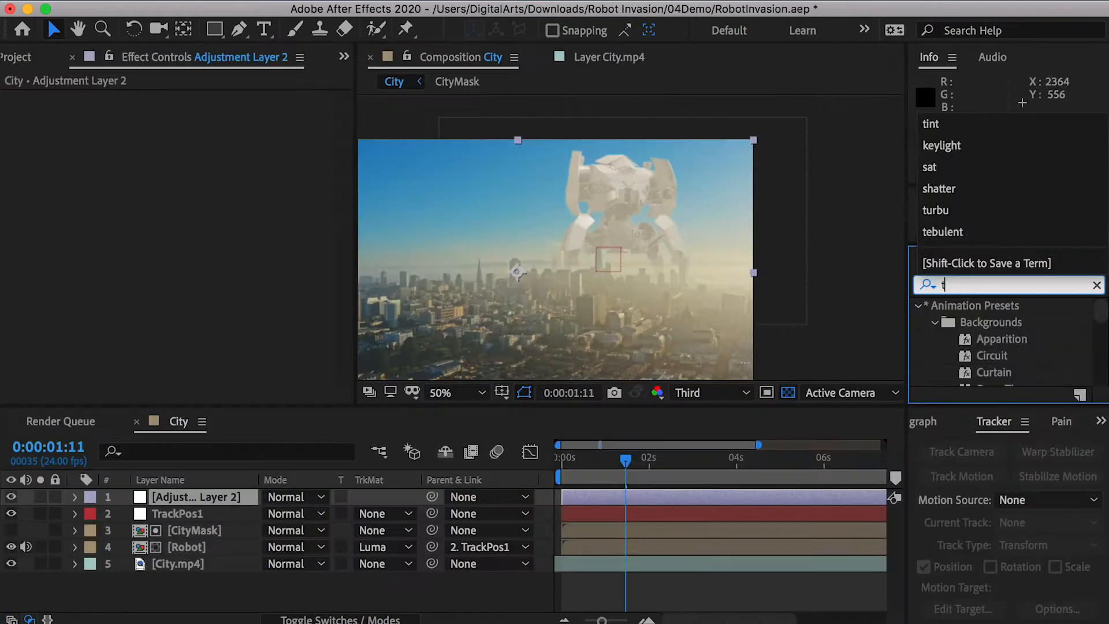
type("tint")
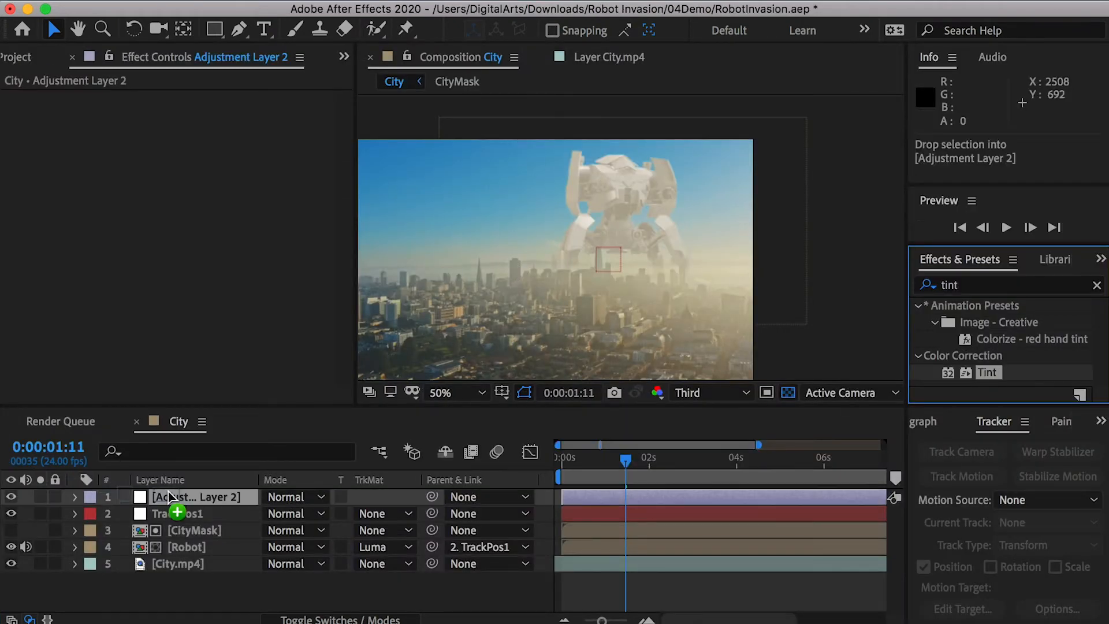
left_click_drag(987, 372, 401, 248)
- Hide the adjustment layer and sample haze colours from the footage for its Tint's Map White To and Map Black To
left_click(11, 496)
key("/")
left_click(228, 131)
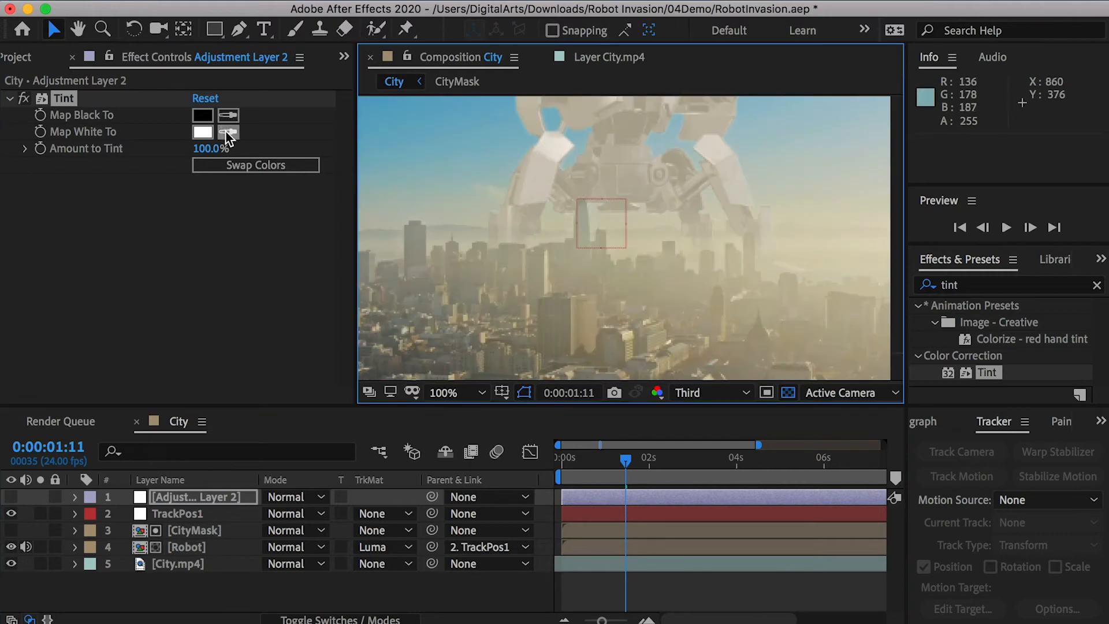
left_click(229, 115)
left_click(666, 242)
key("comma")
- Draw a rectangular mask on the adjustment layer around the robot's legs and nearby buildings, show the layer, and shift the mask down
left_click(214, 30)
left_click_drag(501, 178, 752, 318)
left_click(11, 496)
key("v")
double_click(753, 177)
left_click_drag(714, 204, 709, 222)
- Set the Mask Feather of the adjustment layer's Mask 1 to 200 pixels
left_click(155, 532)
left_click(108, 530)
left_click(304, 564)
type("200")
key("Return")
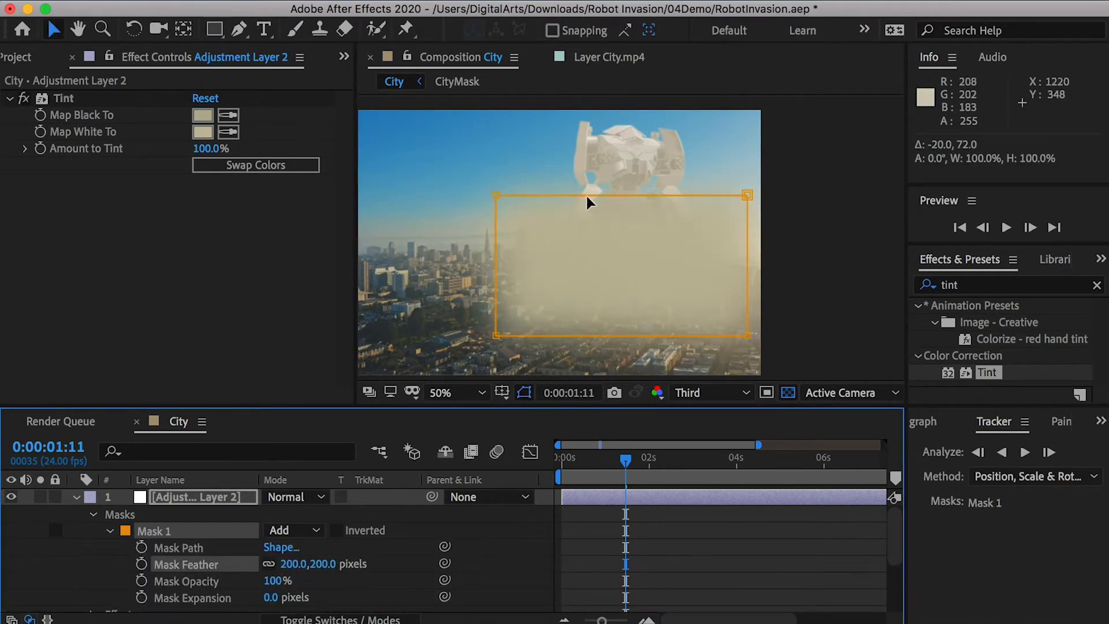
- Nudge the adjustment layer's mask slightly and reduce its Amount to Tint to about 74%
left_click_drag(497, 195, 494, 197)
left_click(76, 497)
left_click_drag(205, 151, 184, 153)
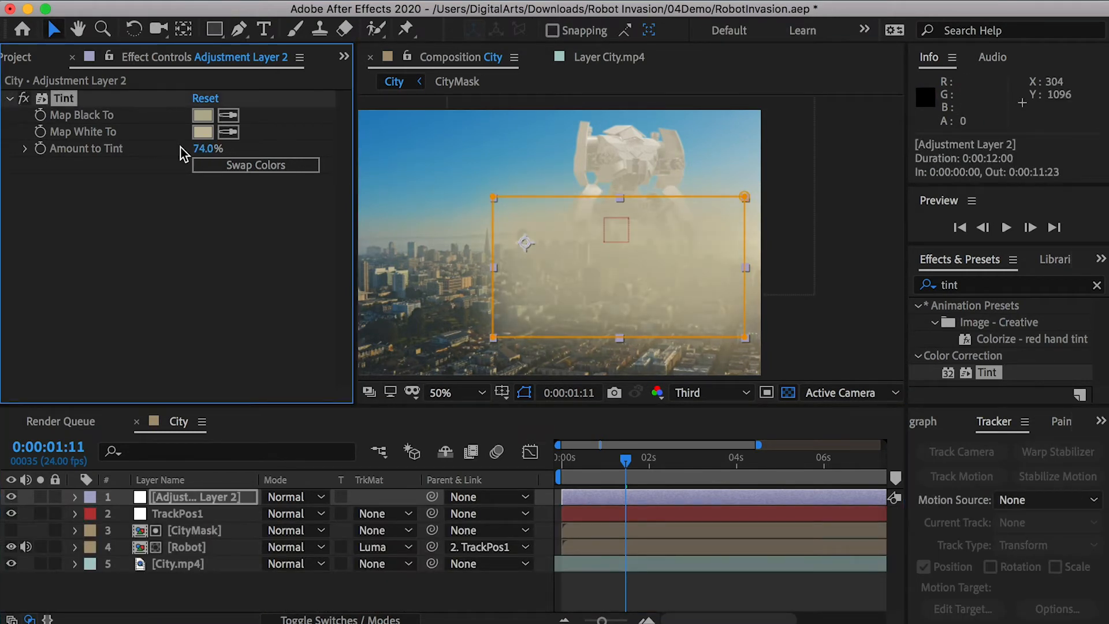
- Pre-compose the adjustment layer, TrackPos1, CityMask and Robot into a composition named RobotComp with all attributes moved
key("grave")
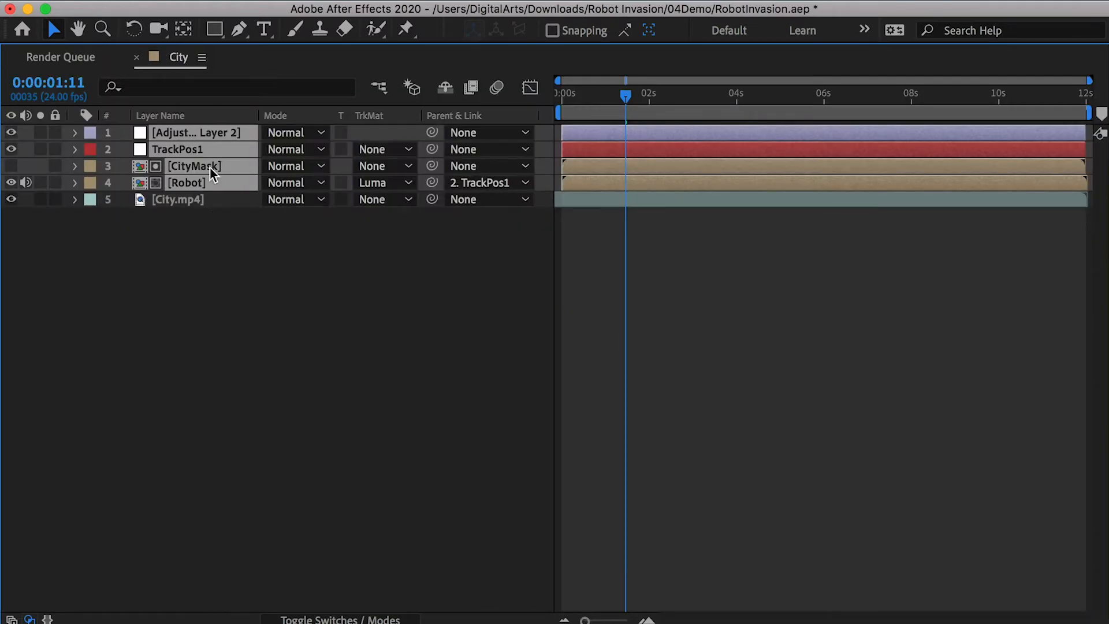
right_click(209, 168)
left_click(312, 592)
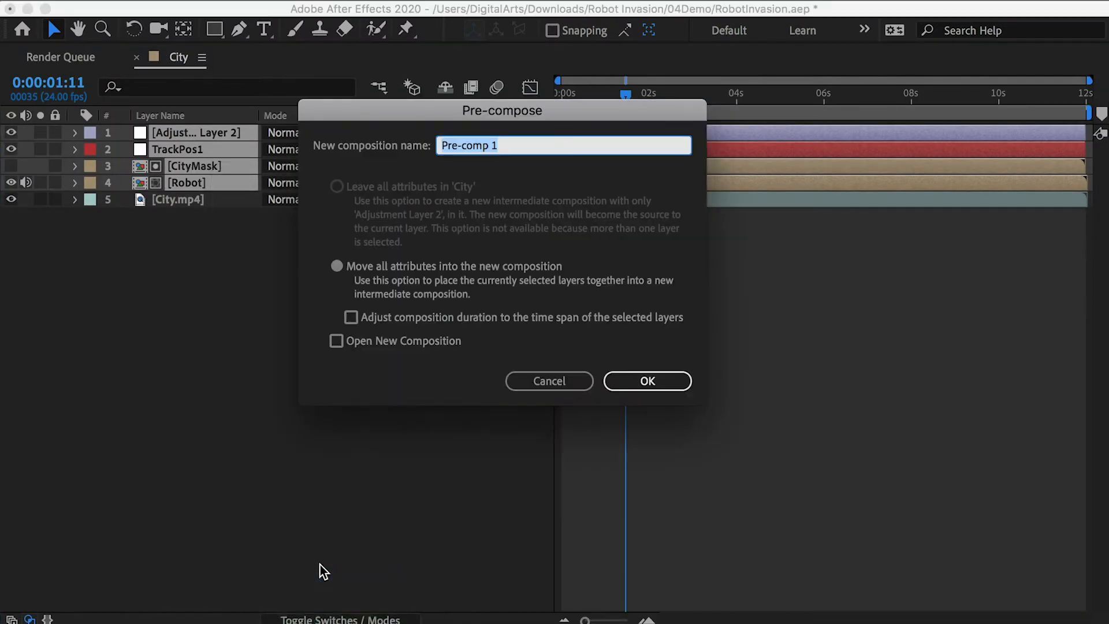
type("RobotComp")
key("Return")
key("grave")
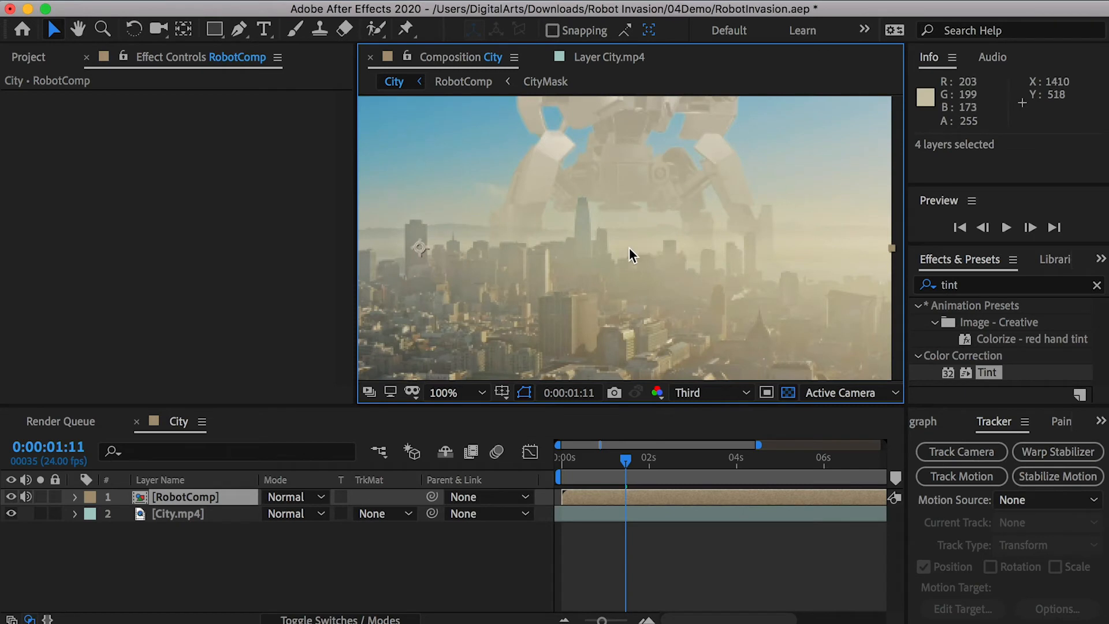
- Time-stretch the RobotComp layer and preview the composited shot from the start
key("space")
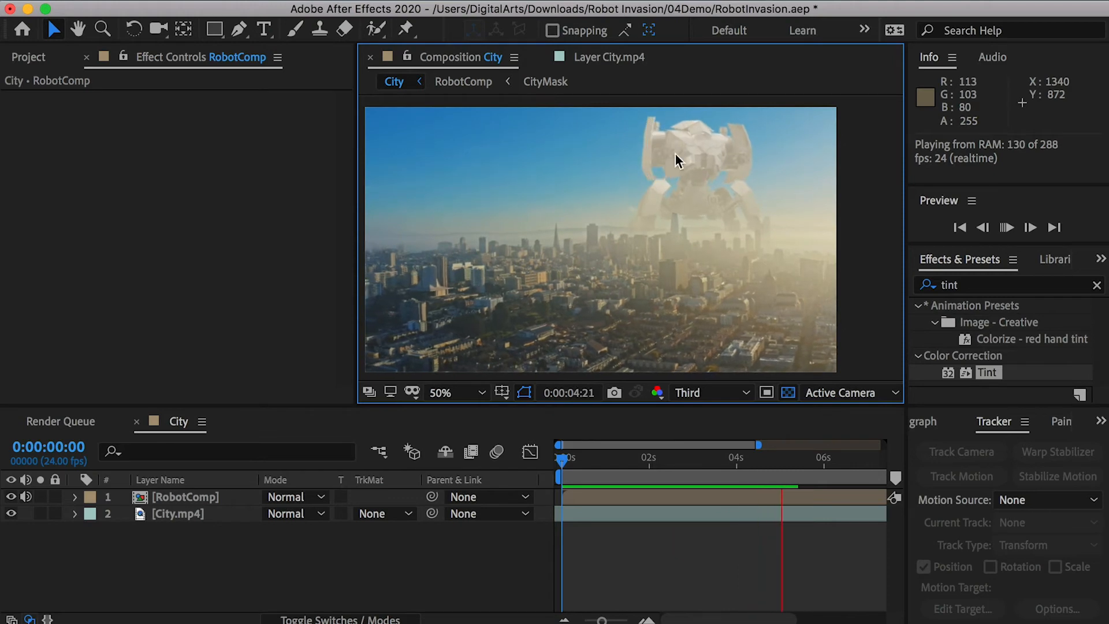
left_click(180, 496)
right_click(181, 497)
mouse_move(216, 456)
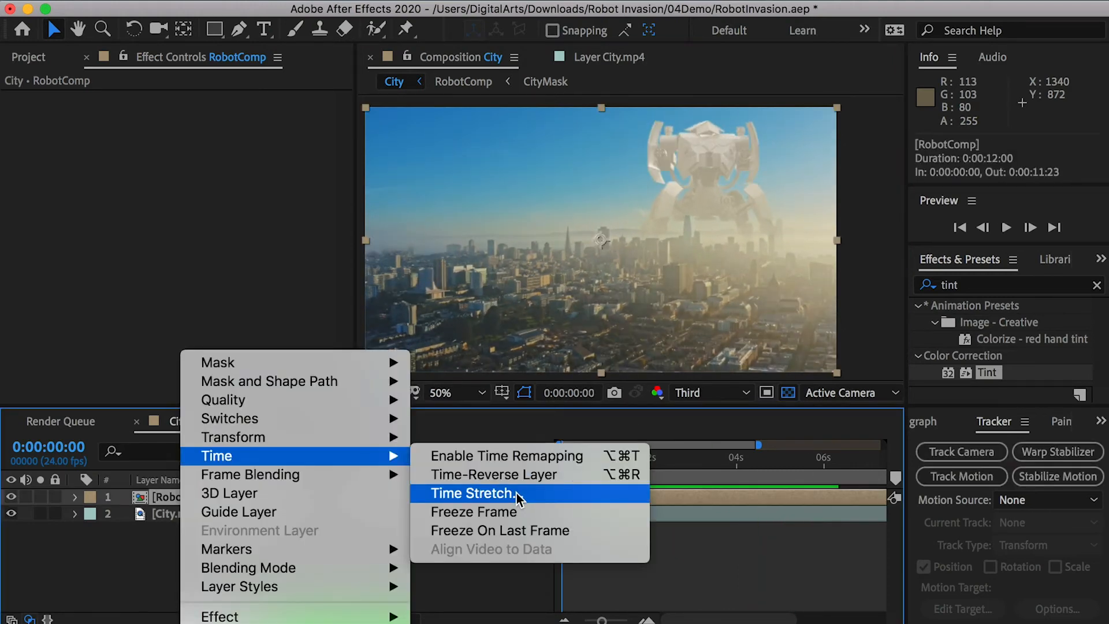
left_click(517, 494)
key("Return")
key("space")
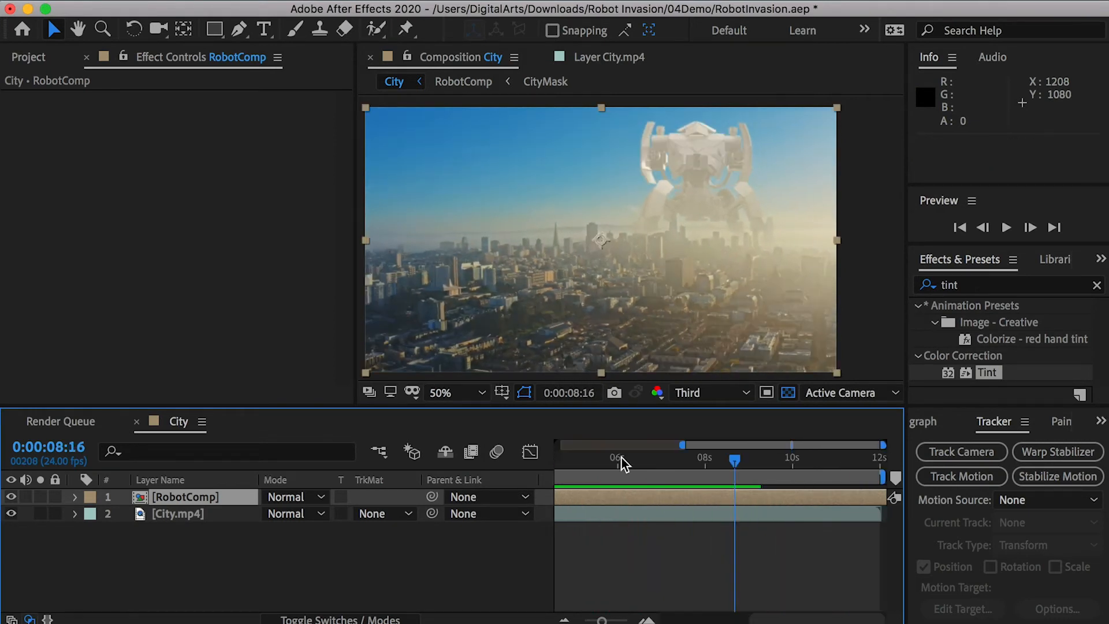
key("Home")
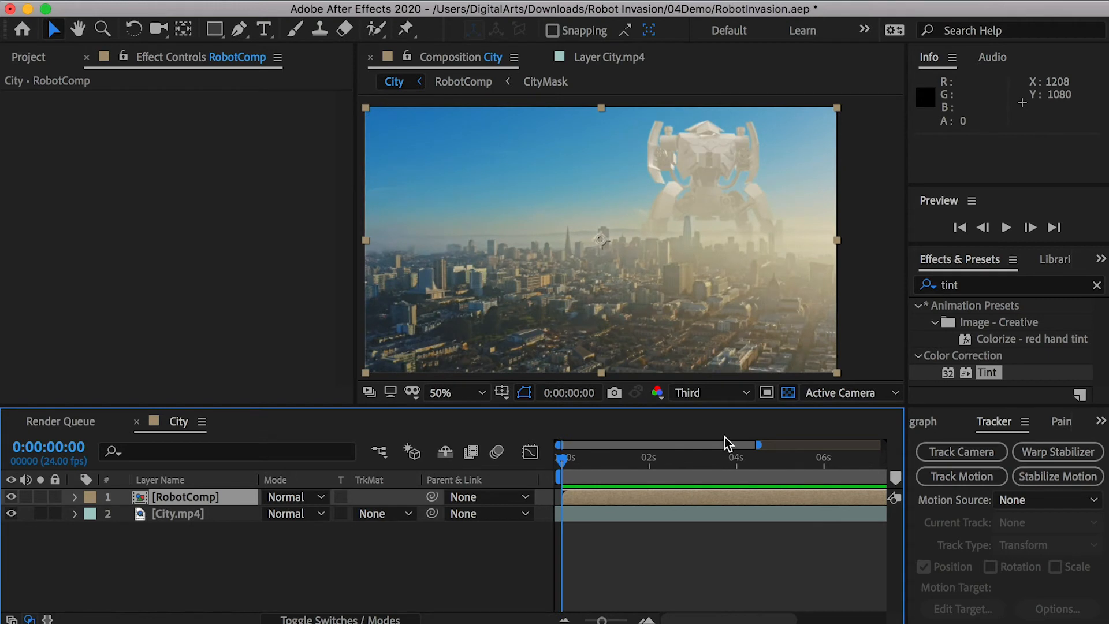
- Start a motion track on City.mp4, place Track Point 1 on the tall dark building's upper roof corner, and analyze forward
left_click(197, 515)
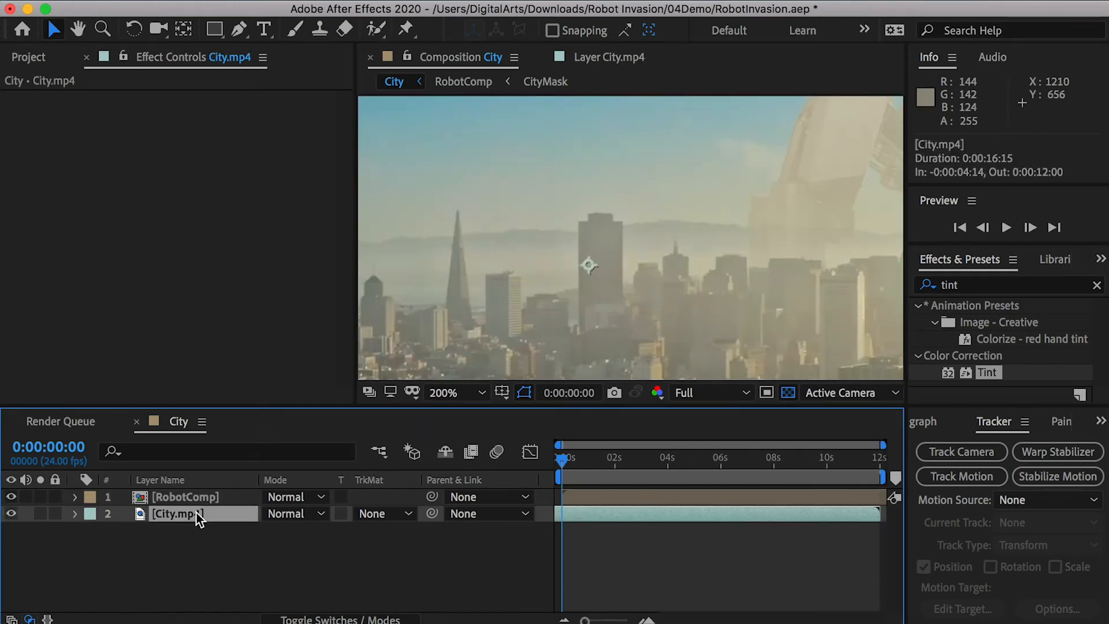
left_click(947, 476)
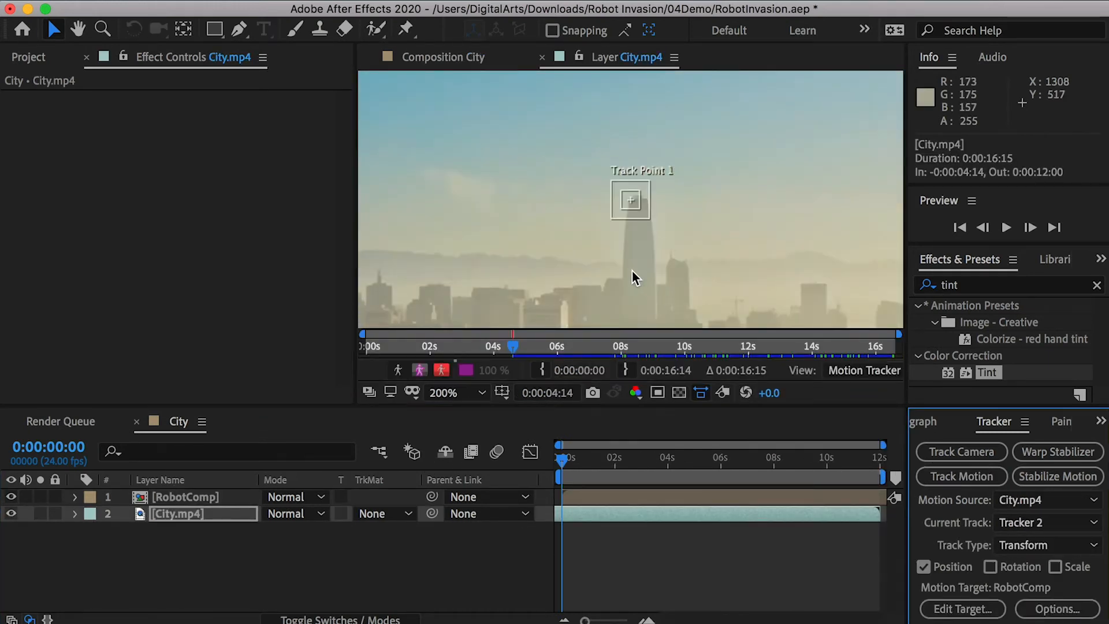
key("h")
left_click_drag(570, 224, 668, 237)
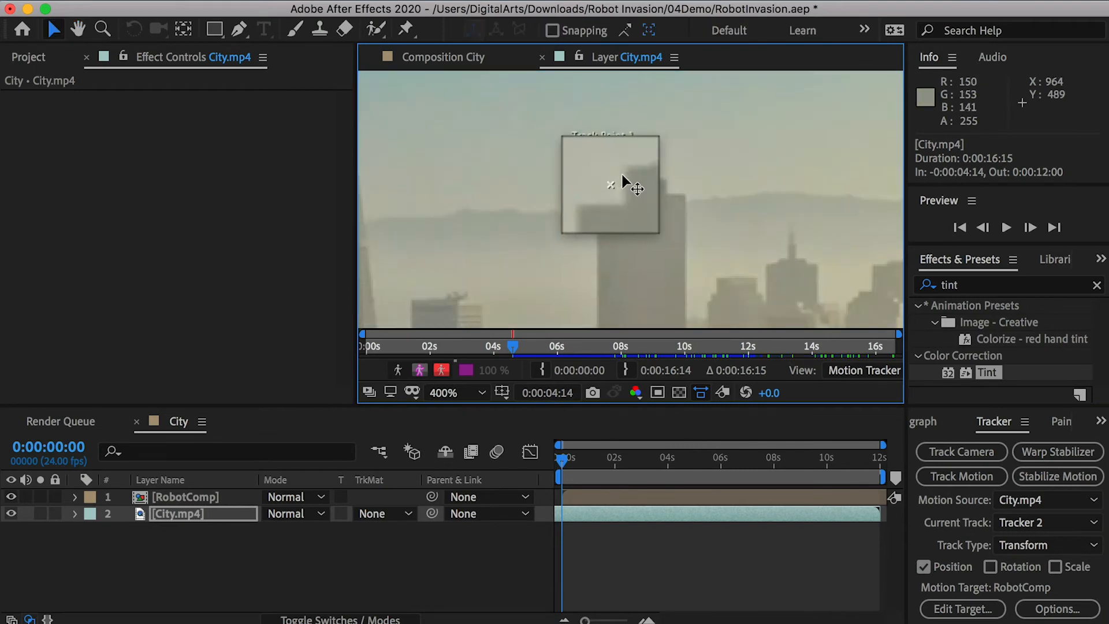
left_click_drag(622, 174, 626, 171)
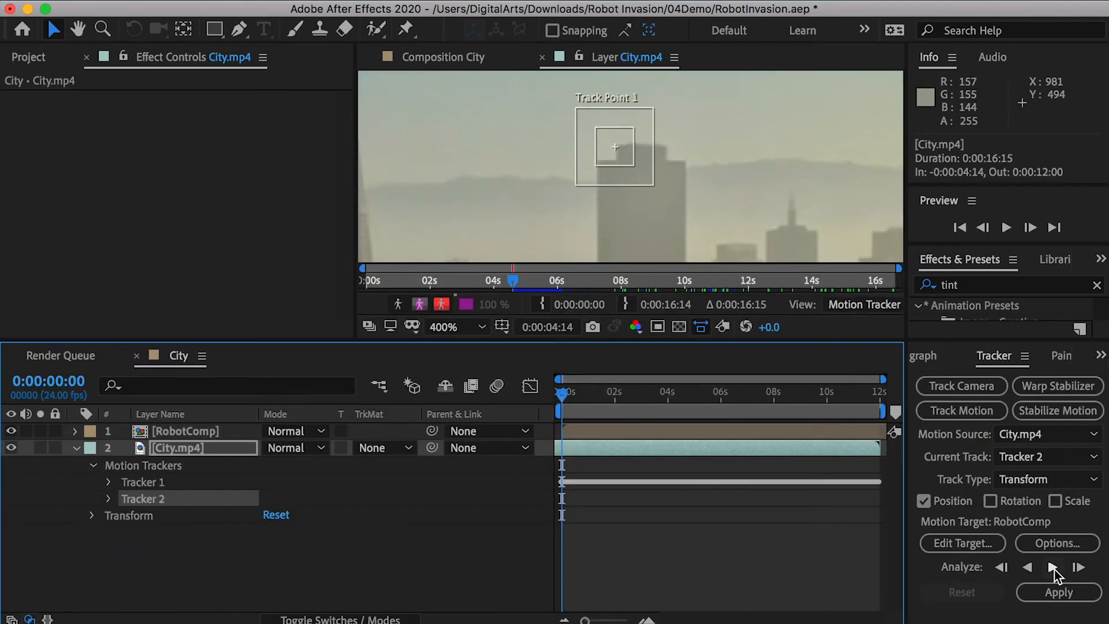
left_click(1052, 567)
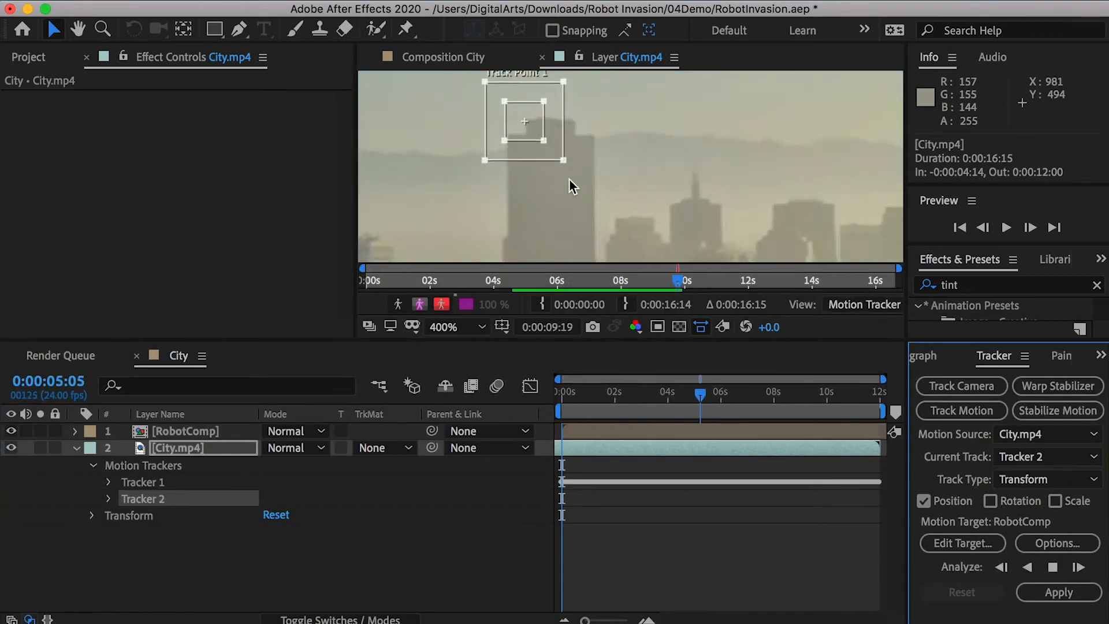
- Create a null object named TrackPos3, set it as Tracker 2's motion target, and apply the track
right_click(123, 554)
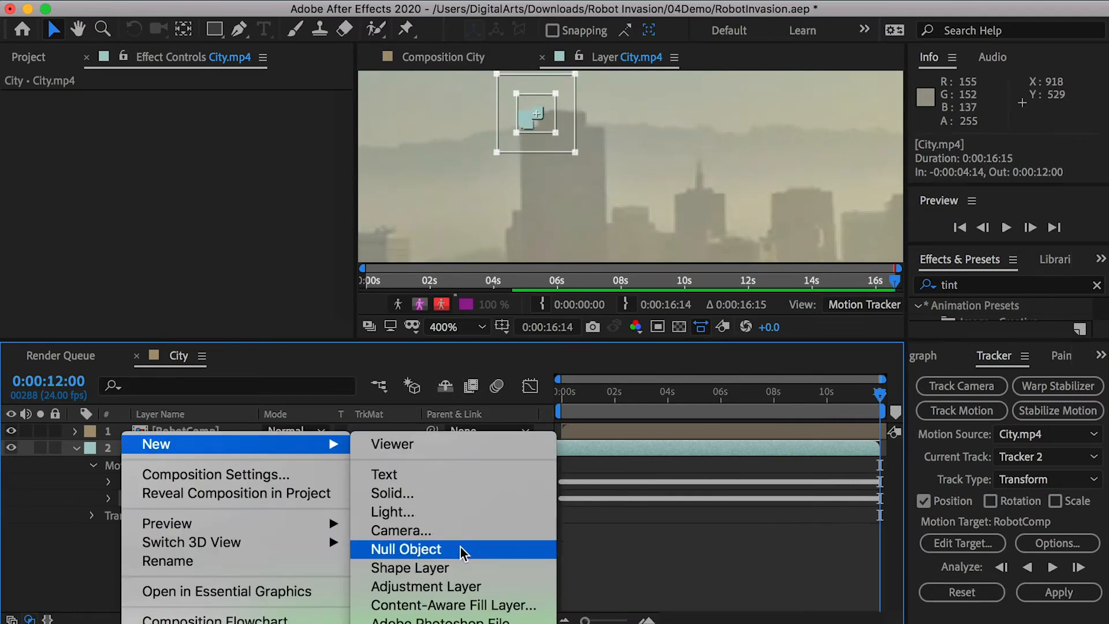
left_click(404, 549)
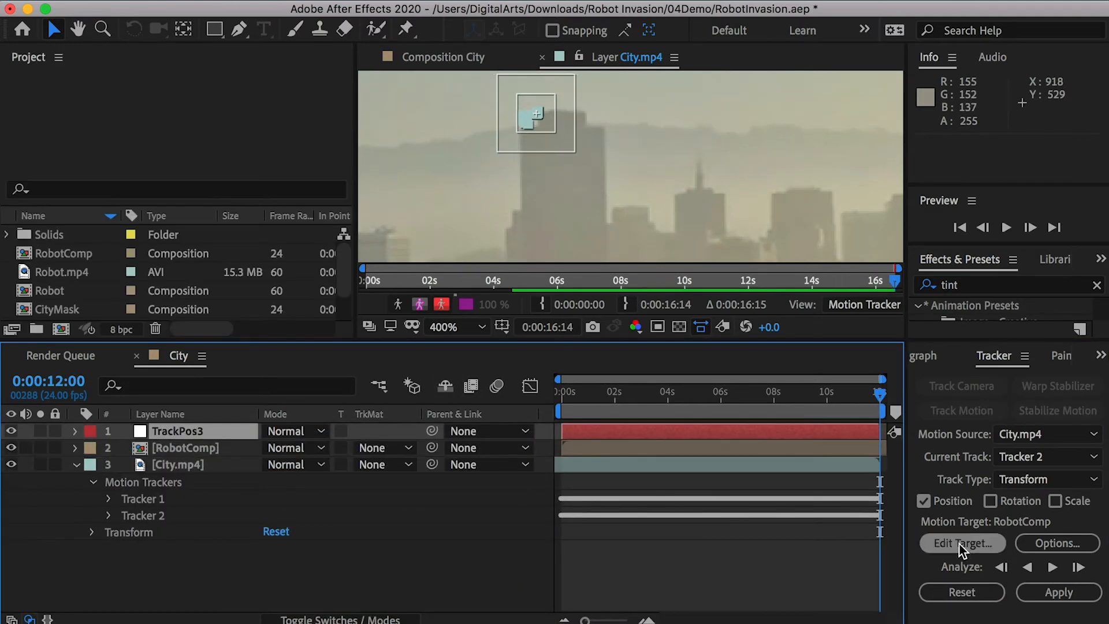
left_click(962, 543)
left_click(745, 412)
left_click(745, 429)
left_click(831, 497)
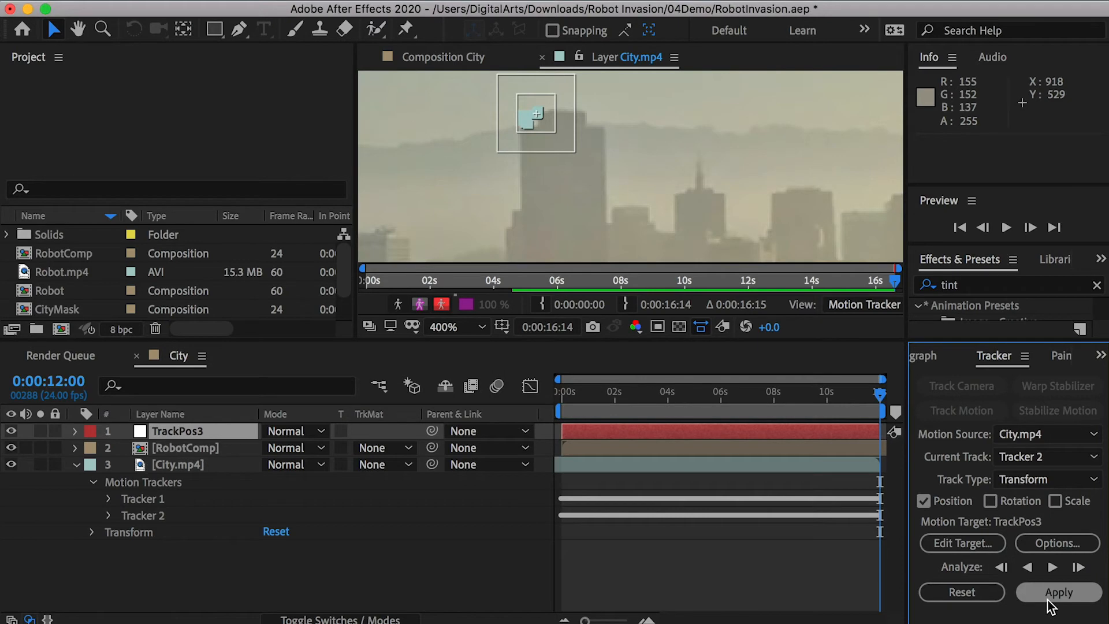
left_click(1058, 592)
left_click(770, 464)
- Add Dark Smoke.mp4 on top at 0:00:00:00 and remove its green background with Keylight (1.2)
mouse_move(580, 393)
left_mouse_down()
mouse_move(792, 397)
mouse_move(563, 394)
left_mouse_up()
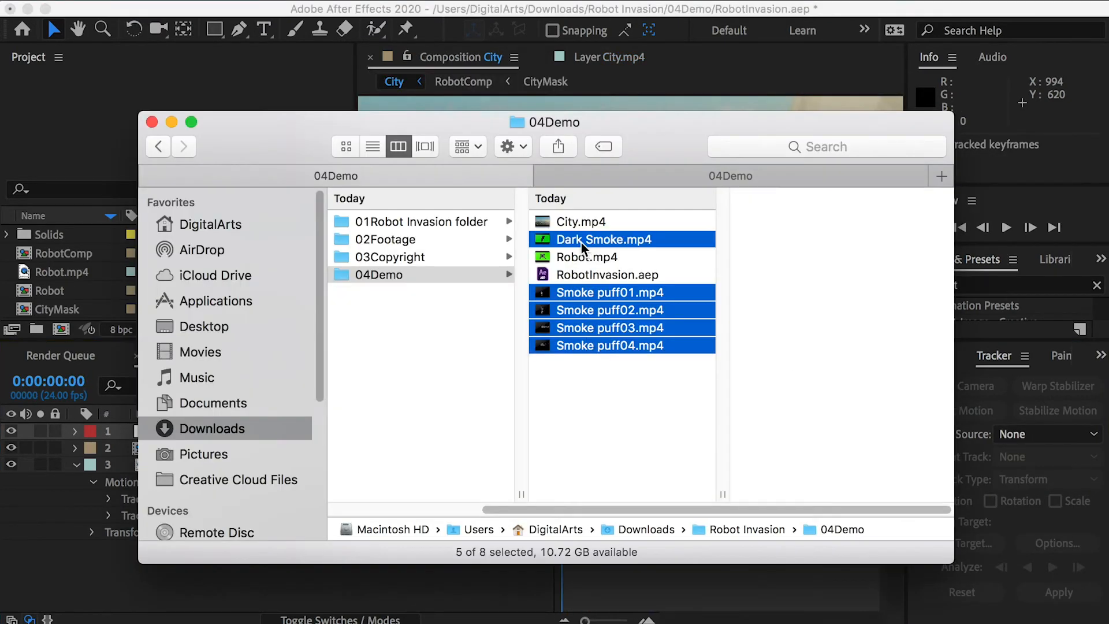
left_click_drag(581, 245, 171, 432)
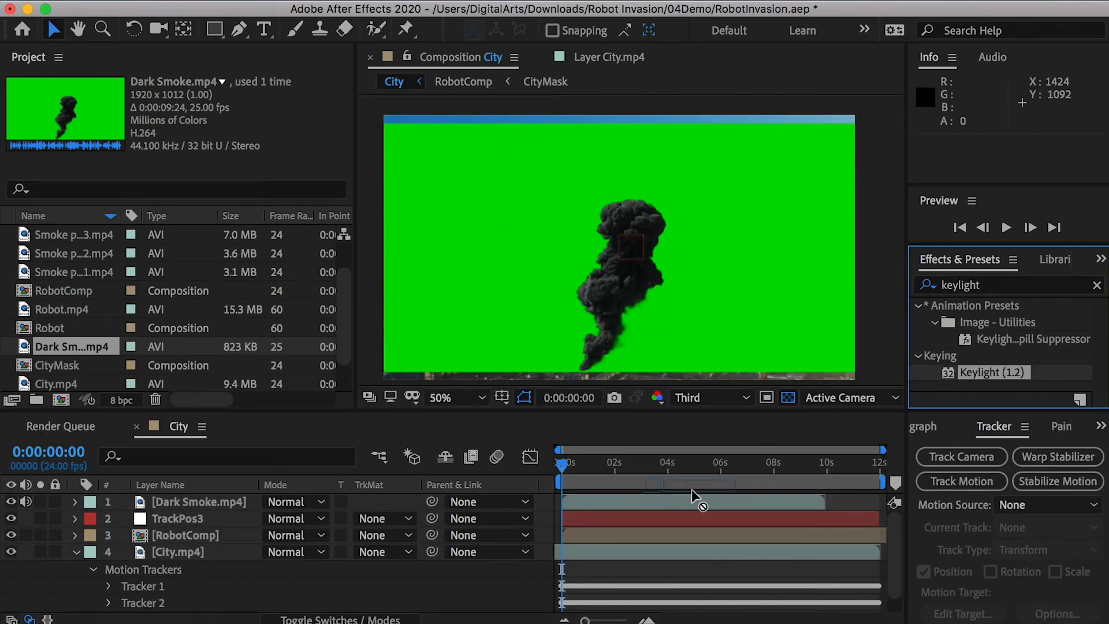
left_click_drag(691, 489, 794, 497)
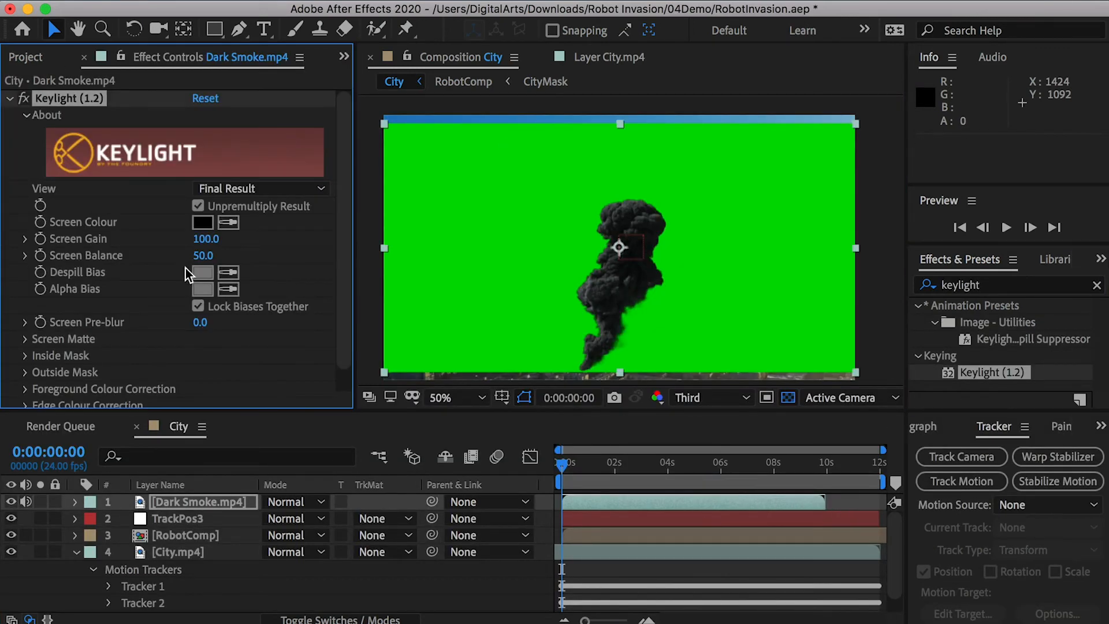
left_click(512, 217)
- Move the Dark Smoke.mp4 anchor point to the base of the smoke and time-stretch the layer to cover the full composition
key("y")
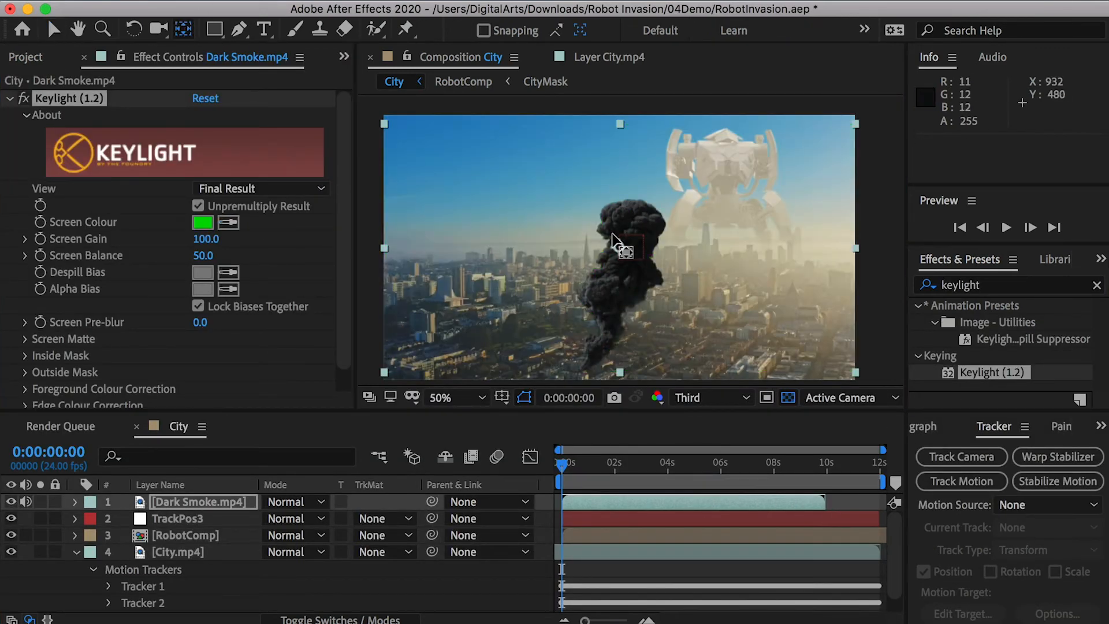
left_click_drag(612, 285, 583, 366)
key("v")
right_click(577, 374)
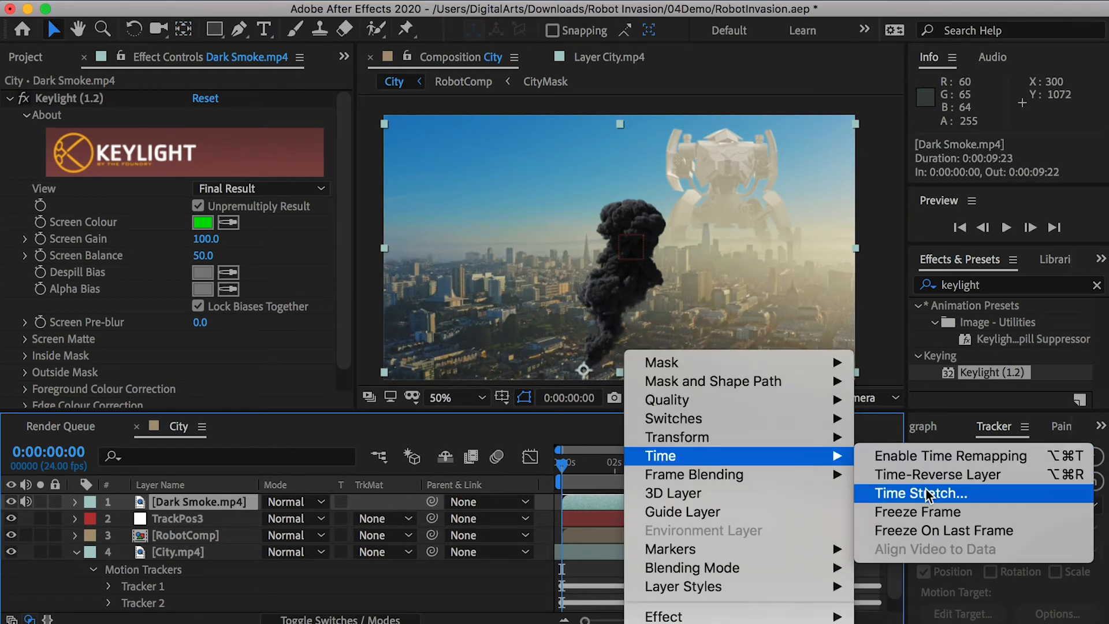
left_click(866, 511)
key("Return")
- Move Dark Smoke.mp4 to about 956, 488 near the tracked building and set its Scale to 12%
left_click_drag(611, 349, 645, 213)
key("s")
left_click(327, 518)
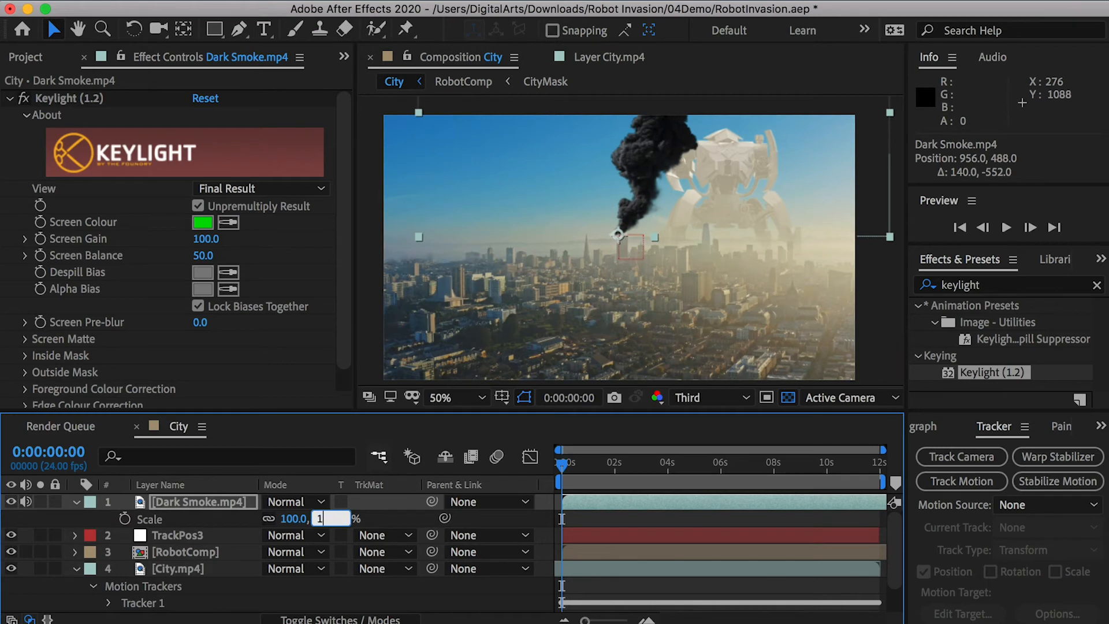
type("12")
key("Return")
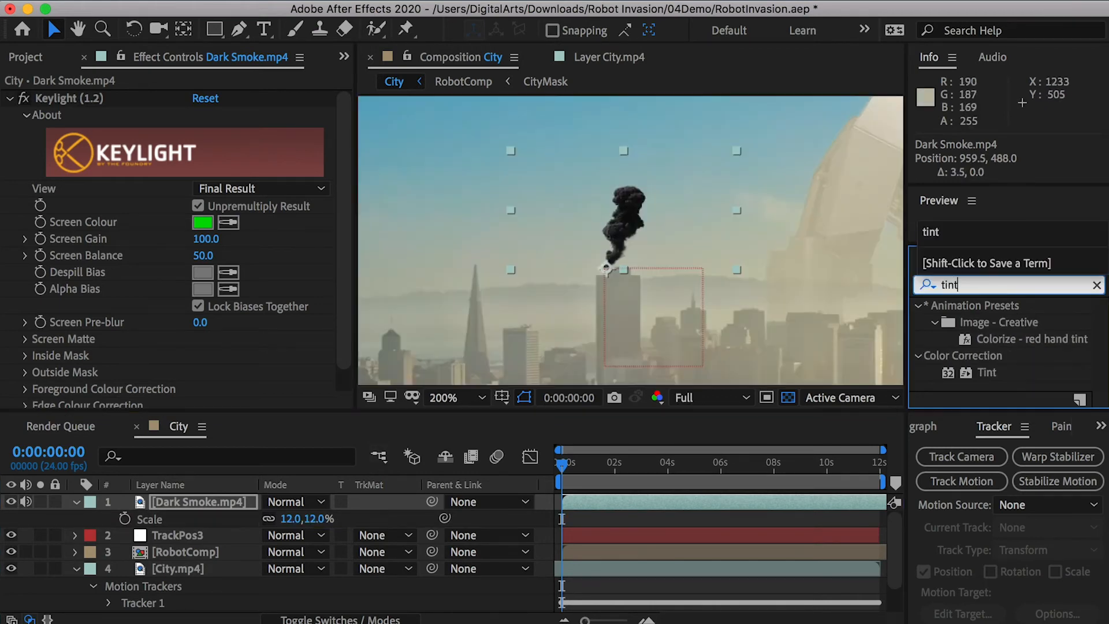
- Apply Tint to Dark Smoke.mp4, mapping black and white to haze colours sampled from the city footage
left_click_drag(987, 372, 234, 507)
left_click(829, 321)
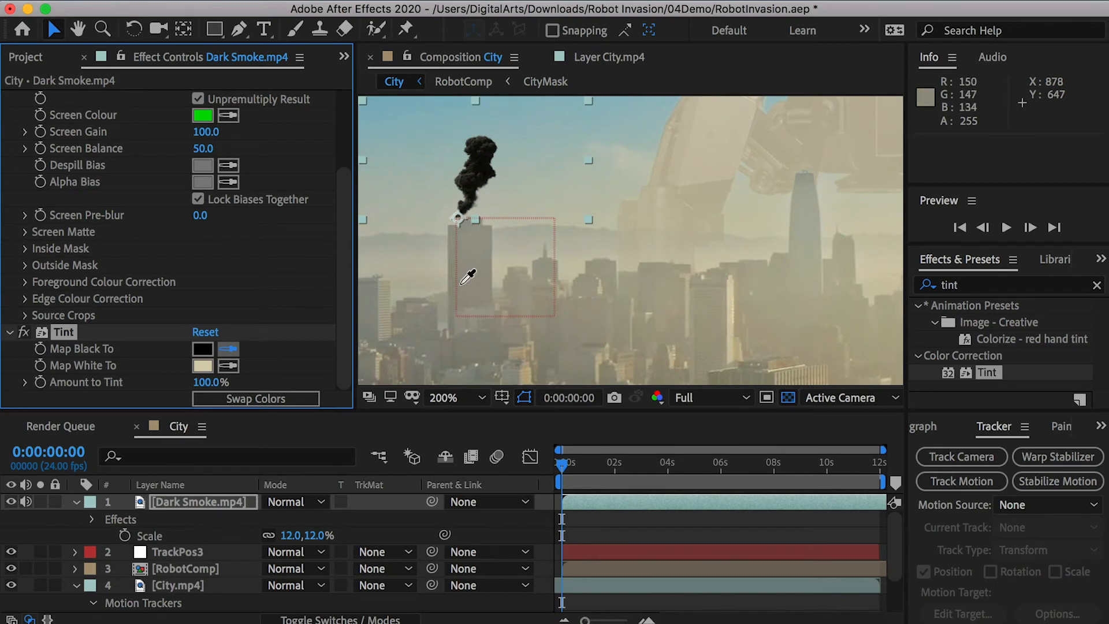
left_click(468, 276)
- Move Dark Smoke.mp4 below TrackPos3, parent it to that null, and preview the tracked smoke
left_click_drag(199, 501, 272, 528)
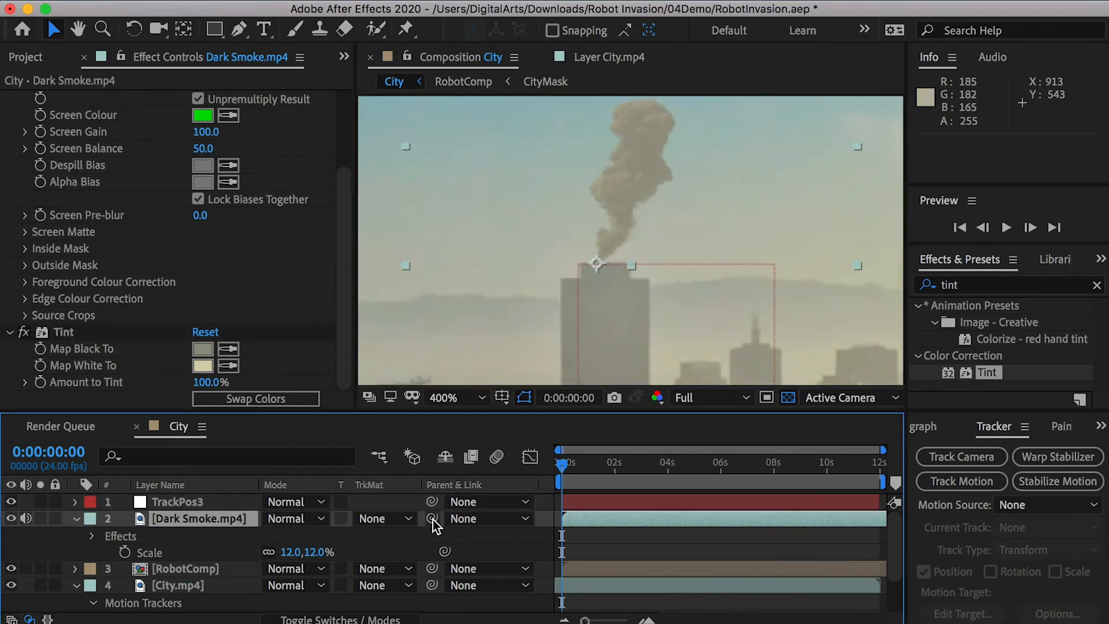
left_click_drag(432, 518, 177, 501)
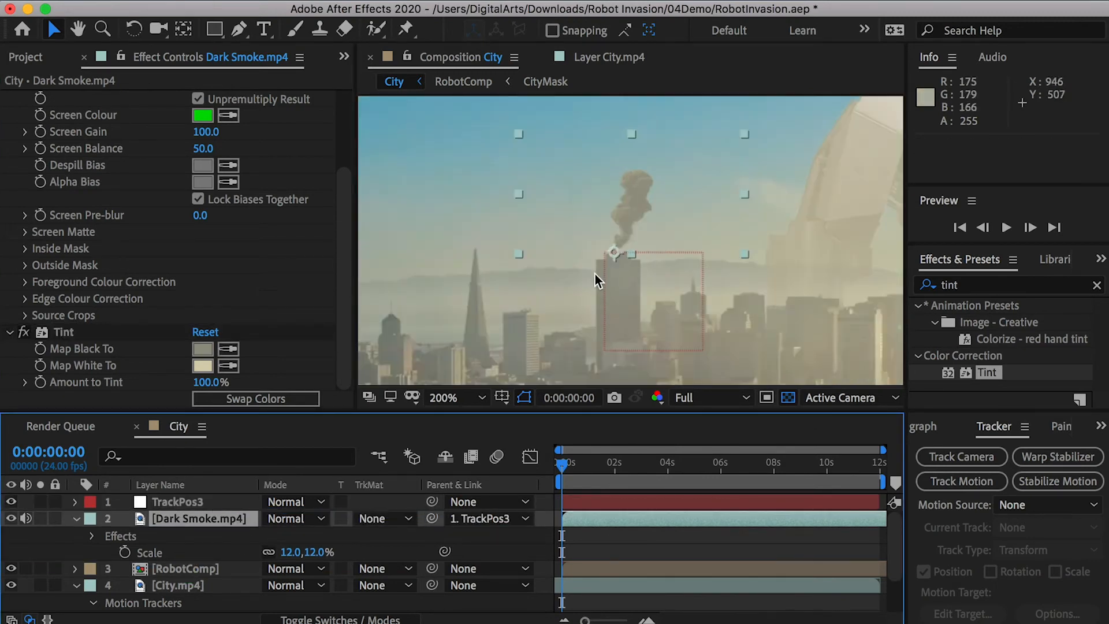
key("space")
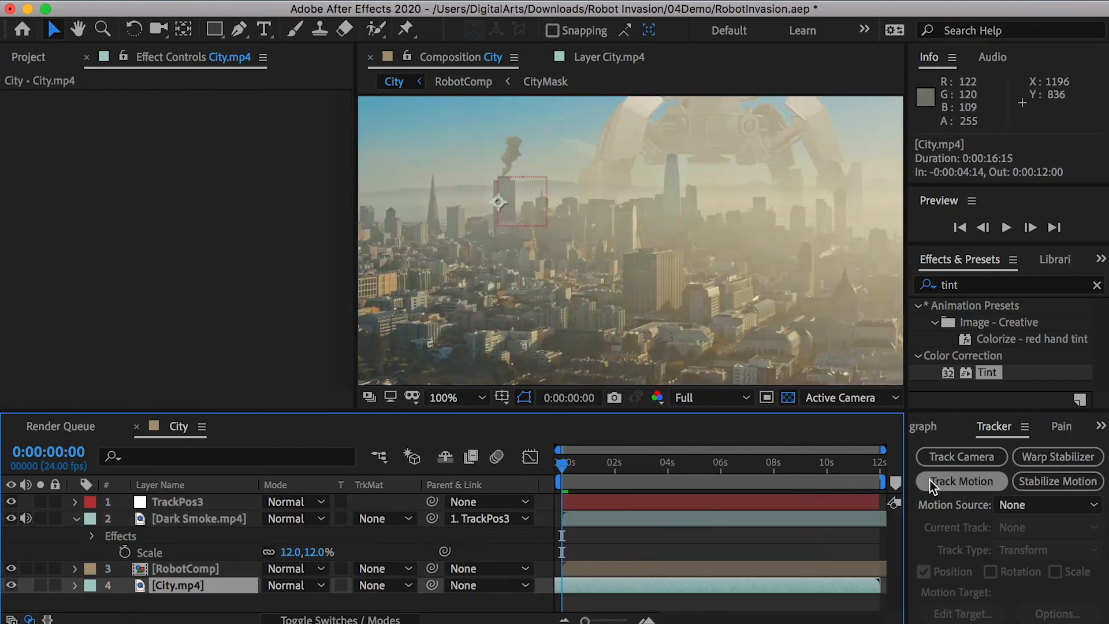
- Start another motion track on City.mp4, place its track point on the striped building's roof corner, and analyze forward
left_click(962, 481)
left_click_drag(658, 240, 700, 250)
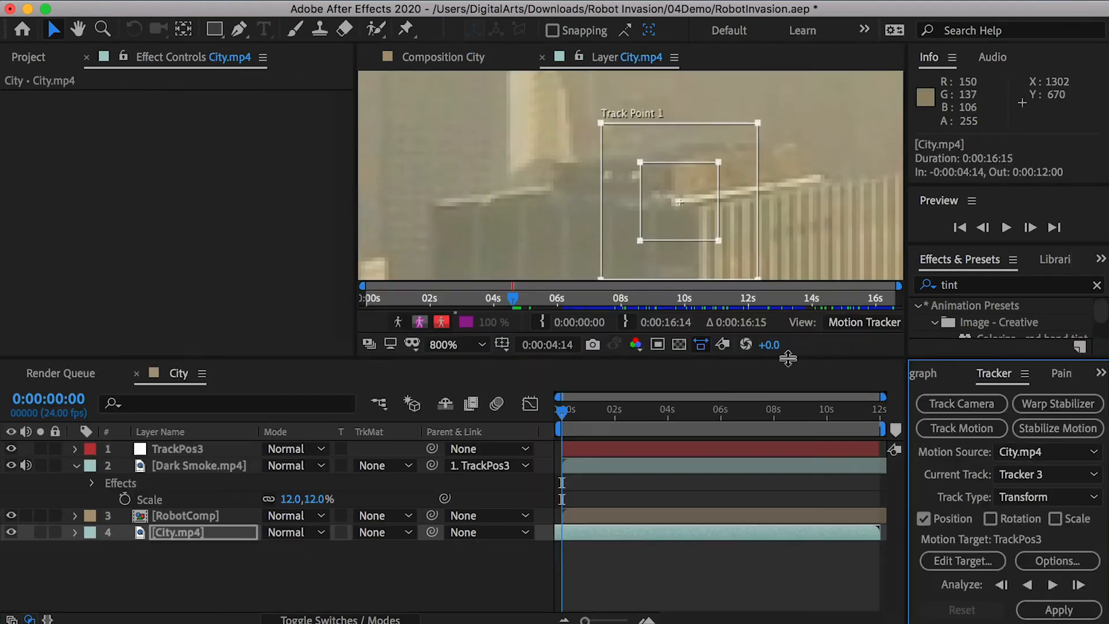
left_click(1053, 585)
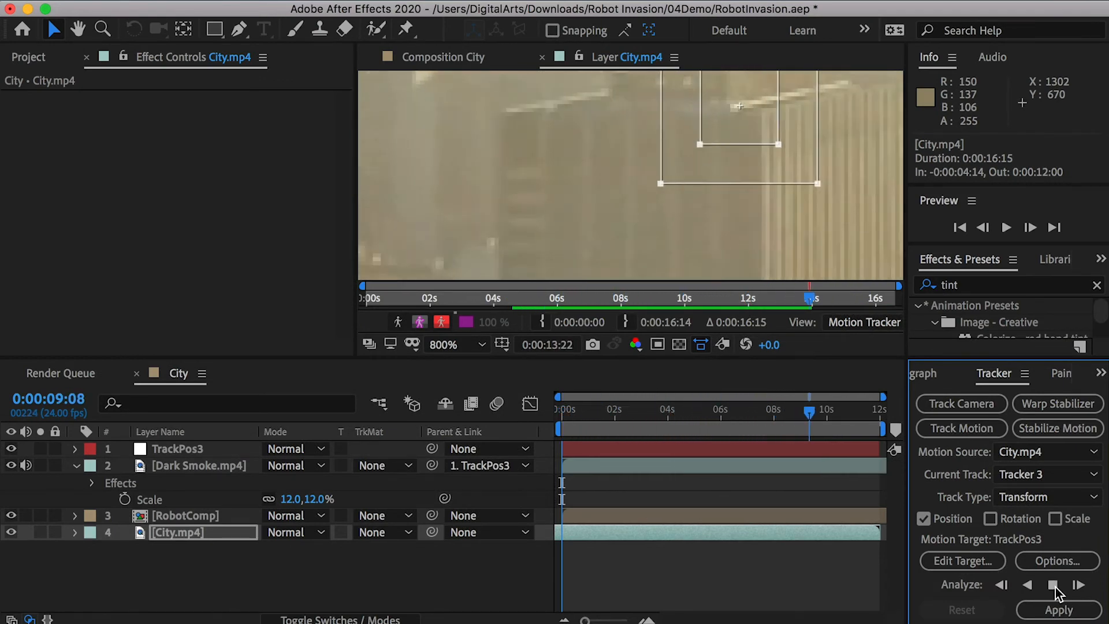
- Create a null object at the top of the City composition and name it TrackPos4
right_click(122, 569)
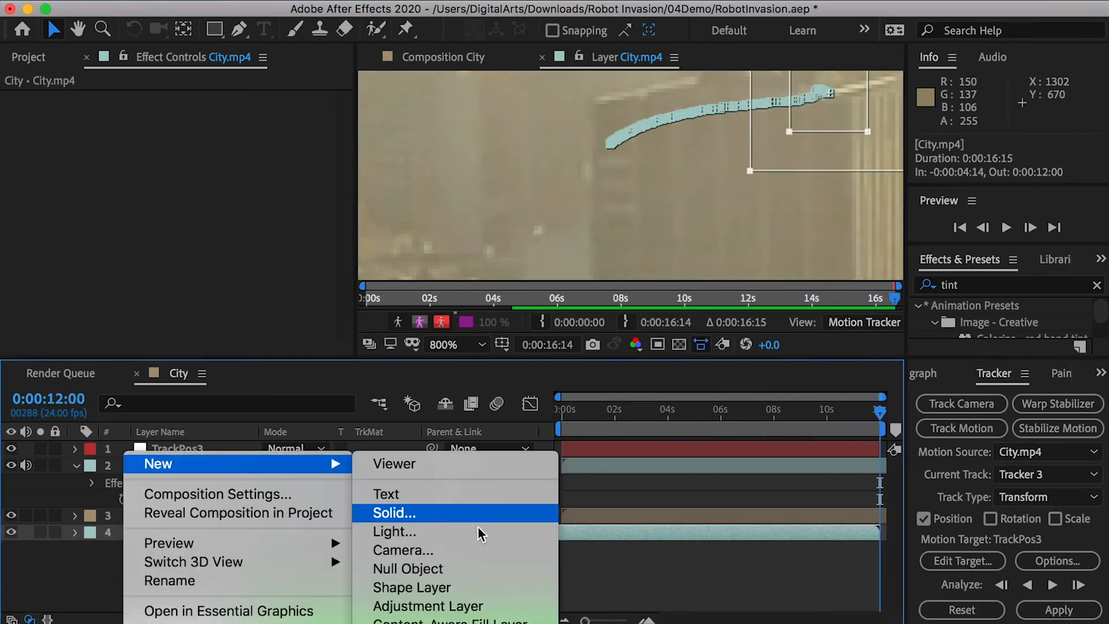
left_click(404, 570)
left_click_drag(176, 531, 128, 450)
key("Return")
type("TrackPose")
key("BackSpace")
type("4")
key("Return")
- Set TrackPos4 as Tracker 3's motion target and apply the tracking data
left_click(962, 560)
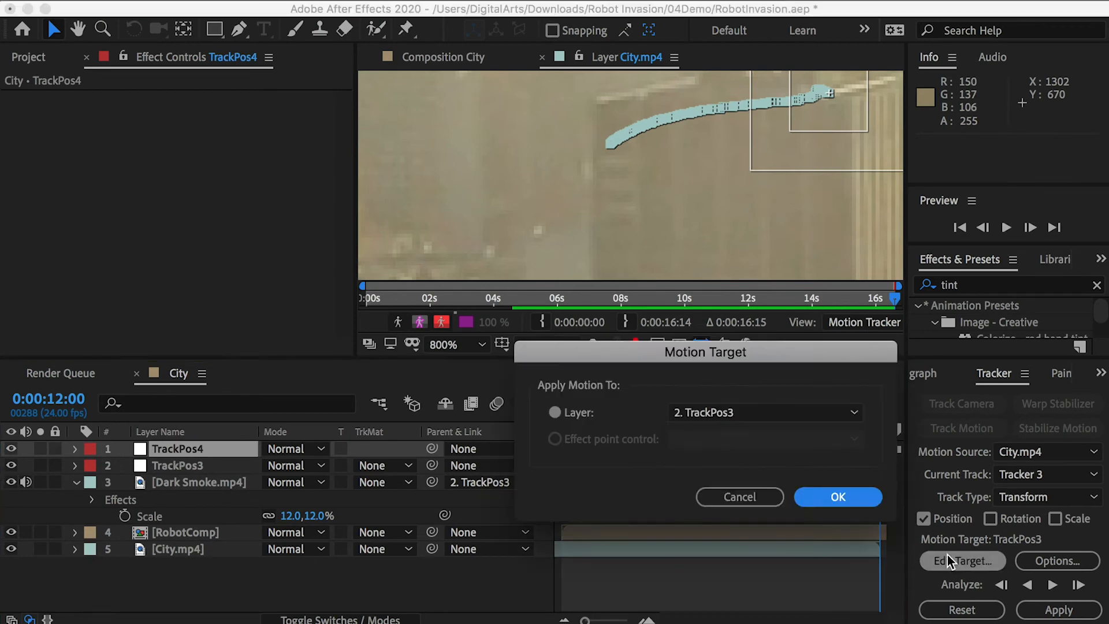
left_click(837, 425)
left_click(1059, 610)
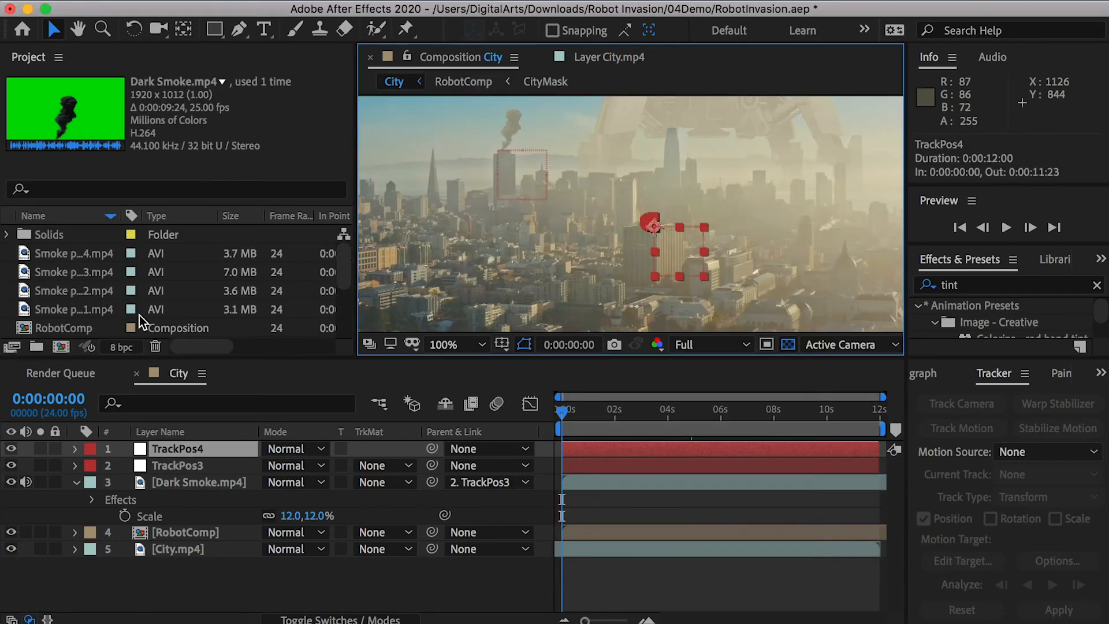
- Place Smoke puff01.mp4 below TrackPos4 with its anchor point at the smoke's base and its in point at -0:00:11:00
left_click_drag(140, 312, 211, 465)
left_click_drag(660, 411, 624, 411)
key("Home")
left_click(54, 29)
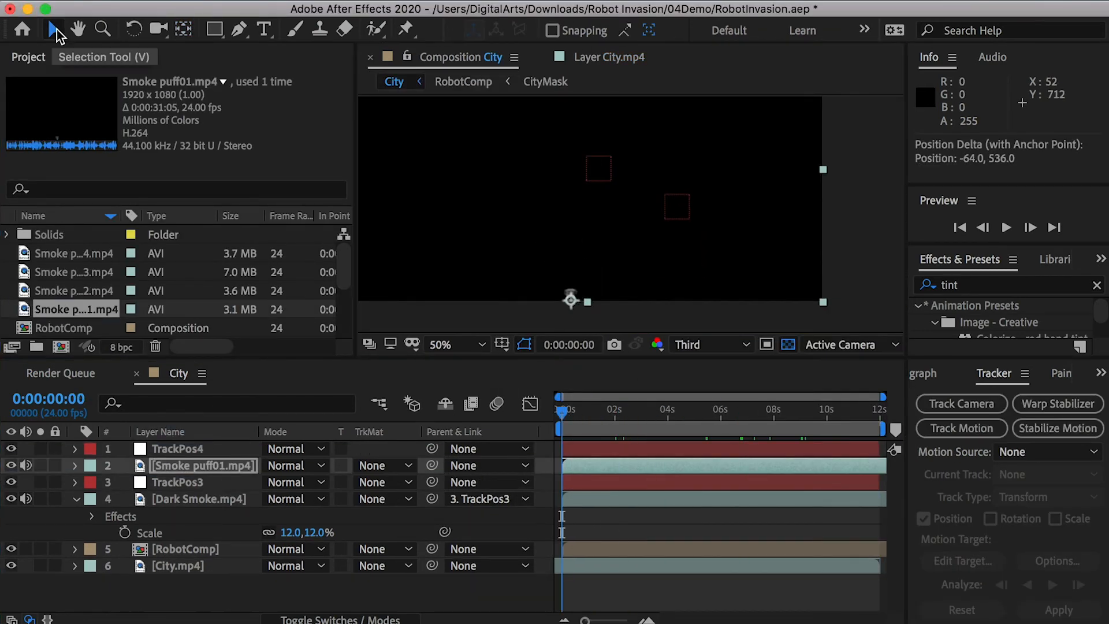
left_click_drag(713, 465, 420, 465)
- Set the Scale of Smoke puff01.mp4 to 11% and position it on the tracked building's rooftop
key("s")
left_click(324, 483)
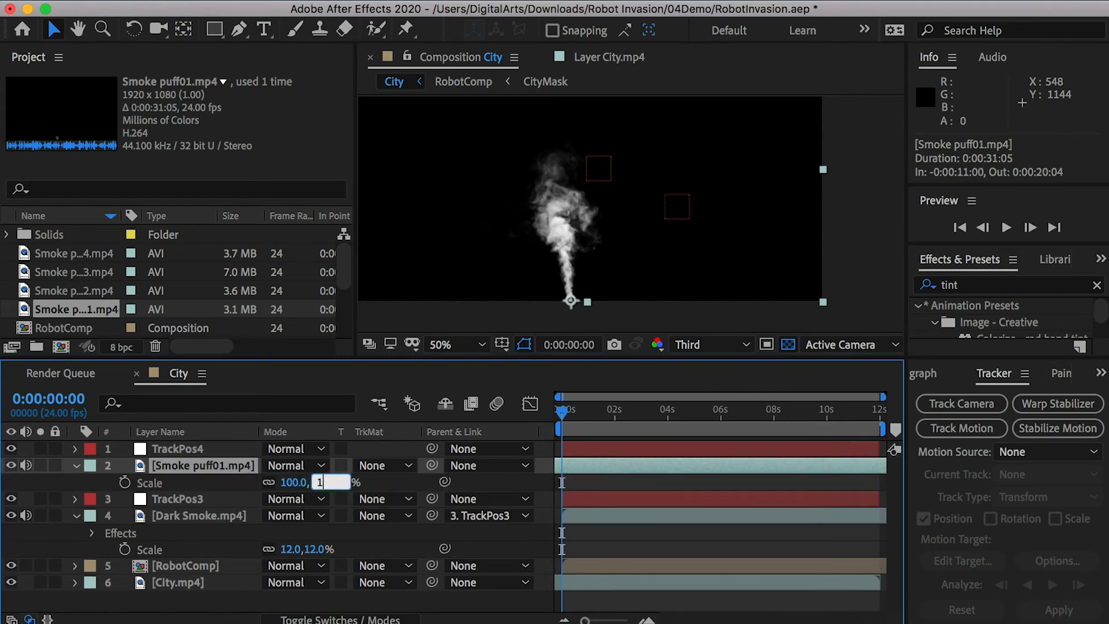
type("11")
key("Return")
left_click_drag(584, 288, 675, 178)
scroll(693, 174, "up", 1)
- Set the blending mode of Smoke puff01.mp4 to Screen and parent it to TrackPos4
left_click(204, 465)
left_click(299, 465)
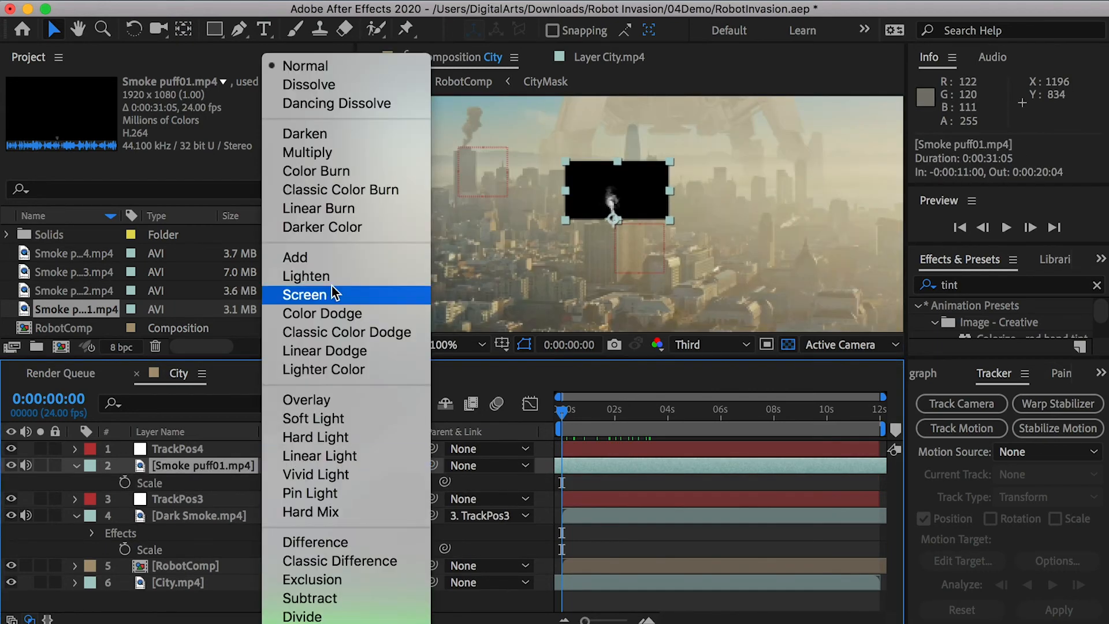
left_click(305, 294)
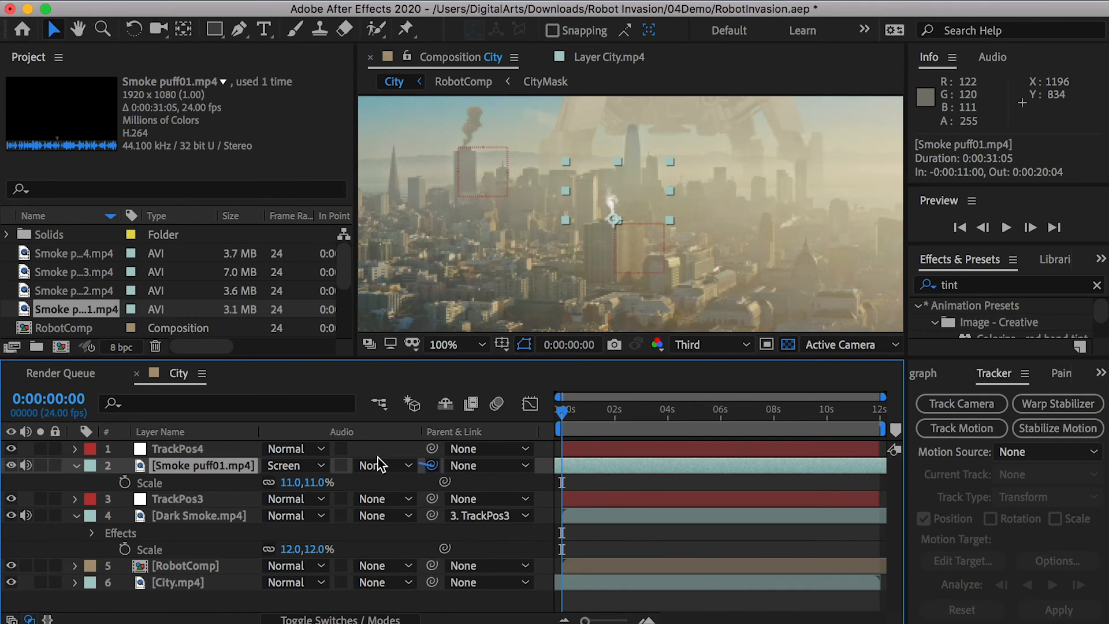
left_click_drag(432, 466, 174, 449)
left_click_drag(614, 412, 561, 409)
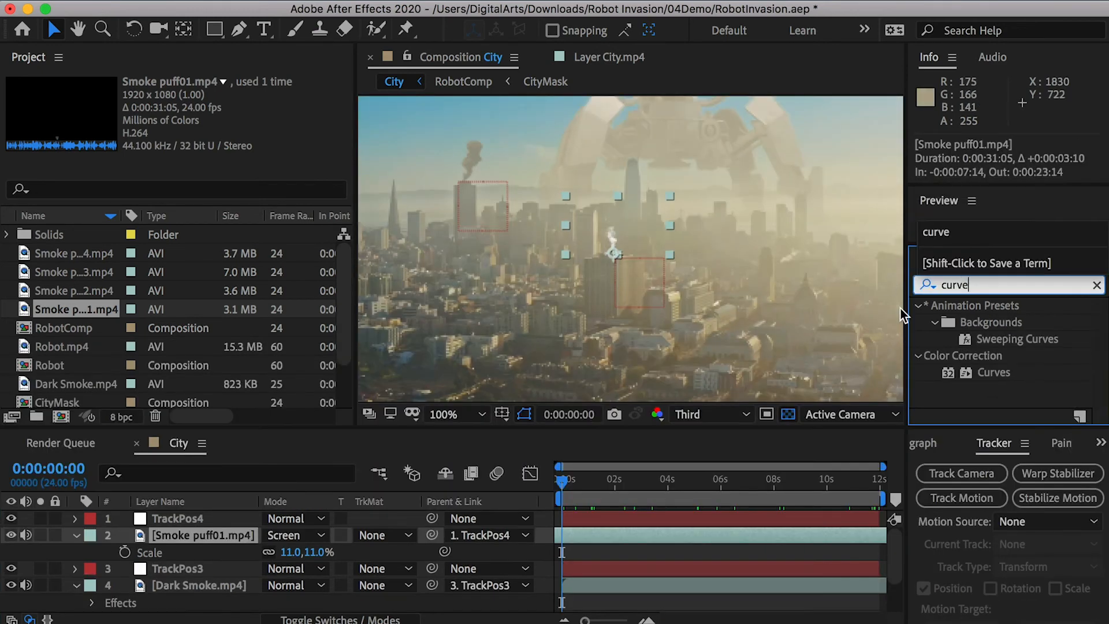
- Apply Curves to Smoke puff01.mp4, lower the RGB, red, green and blue curves to match the haze, and check the motion
left_click_drag(994, 372, 220, 535)
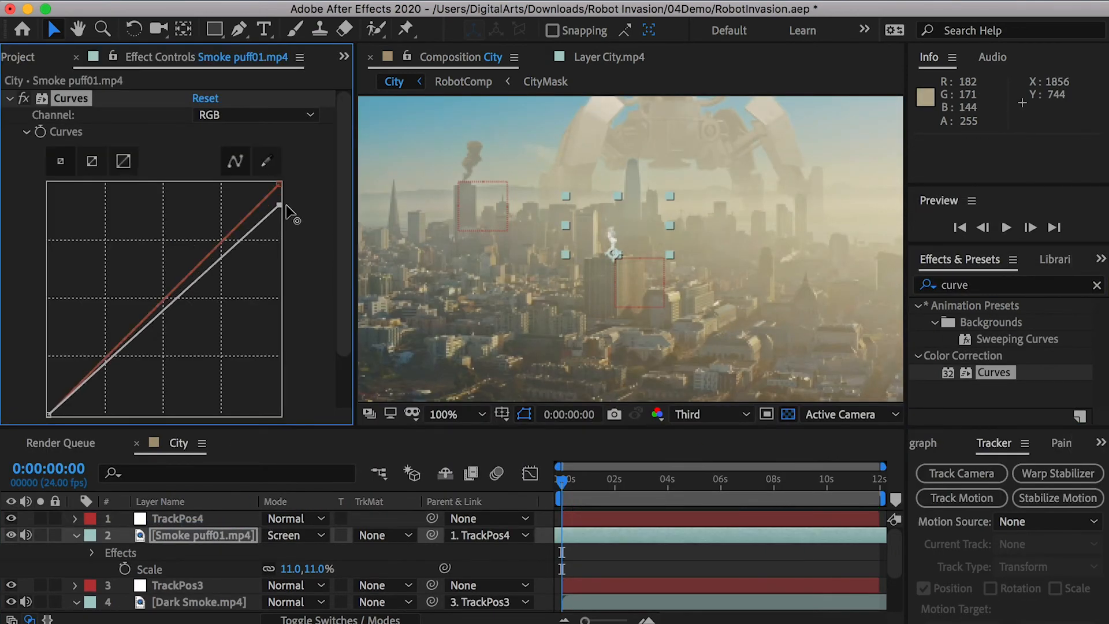
left_click_drag(279, 185, 281, 255)
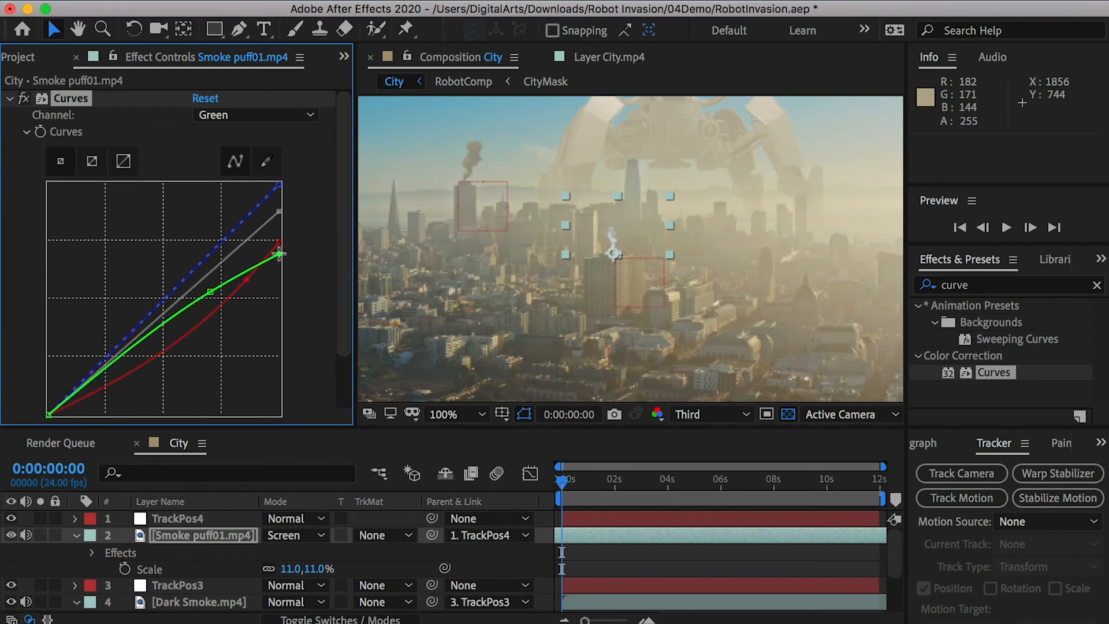
left_click_drag(279, 211, 297, 297)
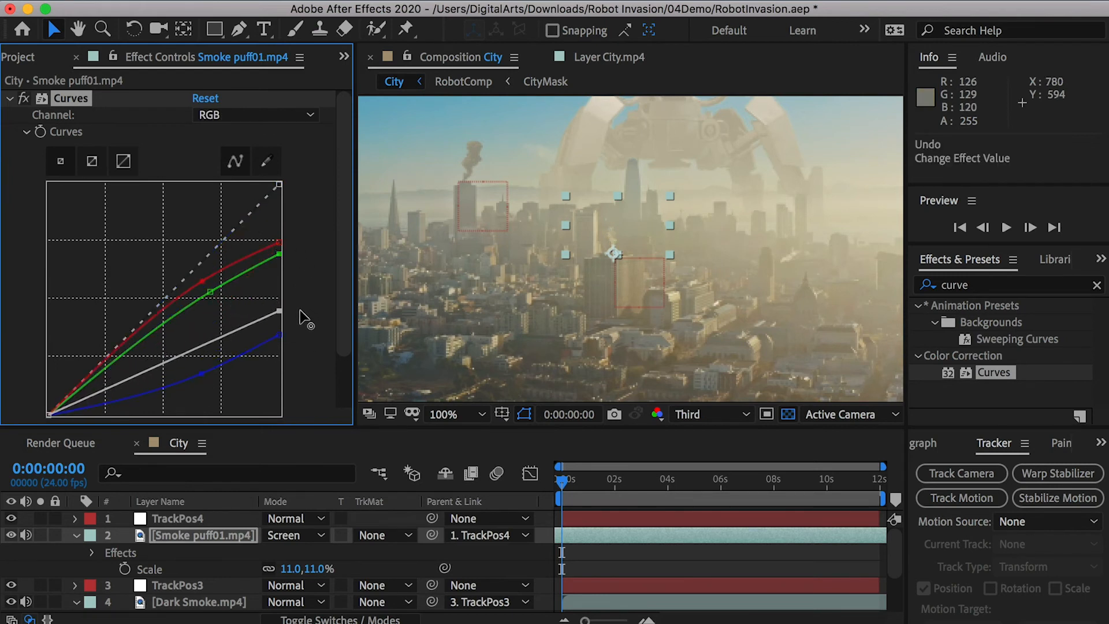
left_click_drag(562, 487, 764, 487)
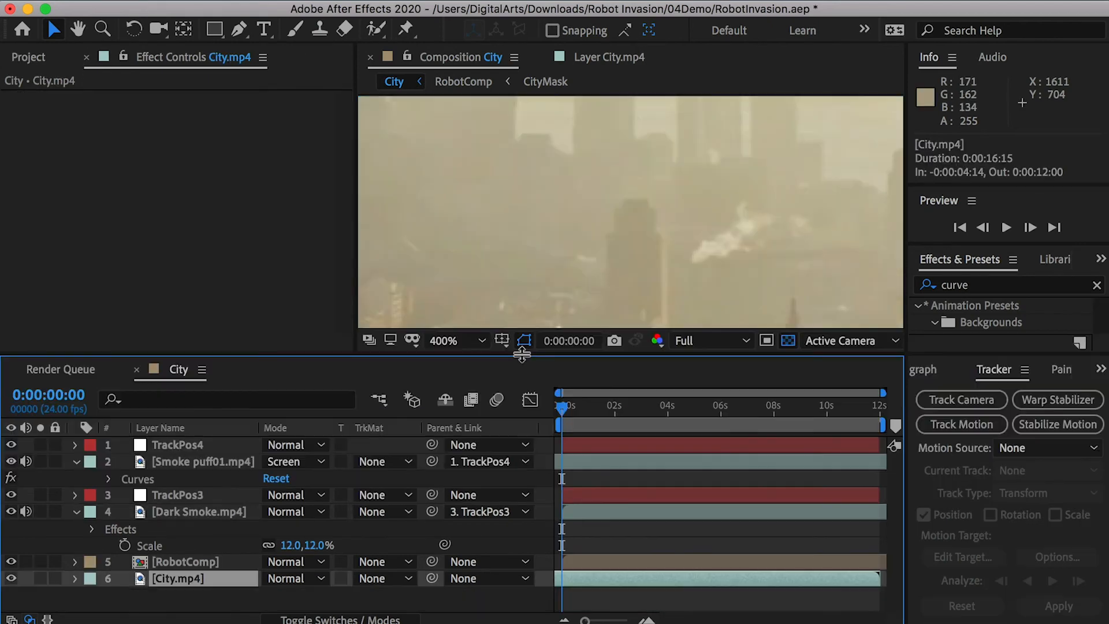
- Track the hazy building beside the existing smoke plume in City.mp4 and add a null object named TrackPos5
left_click(962, 424)
left_click(1053, 580)
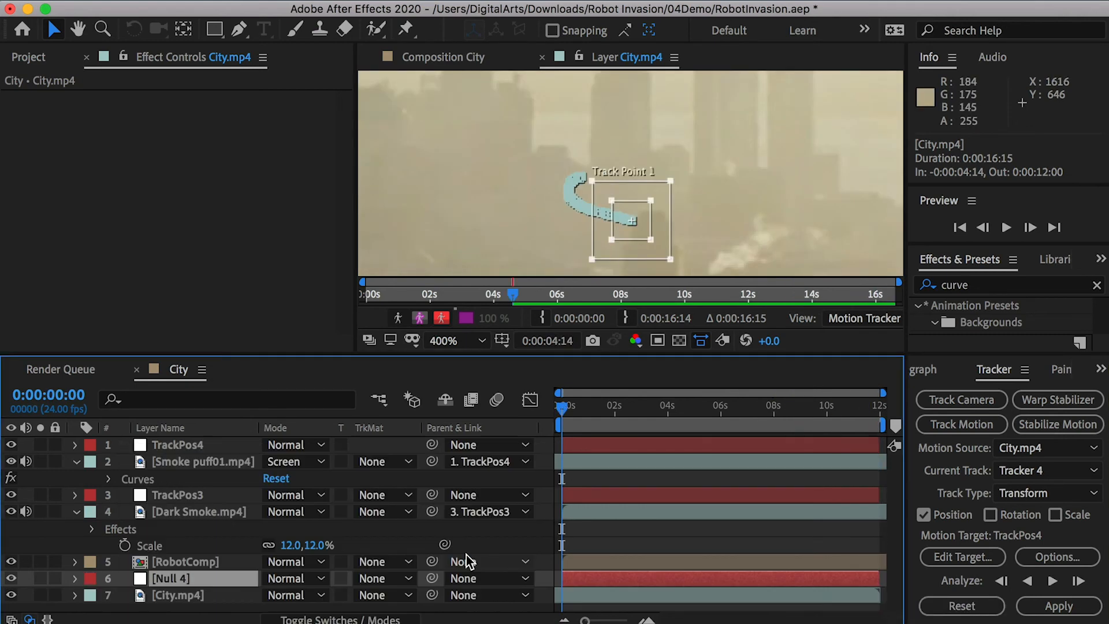
key("ctrl+alt+shift+y")
key("Return")
type("TrackPos5")
key("Return")
- Set TrackPos5 as Tracker 4's motion target and apply the tracking data
left_click(962, 556)
left_click(743, 411)
left_click(730, 425)
left_click(847, 504)
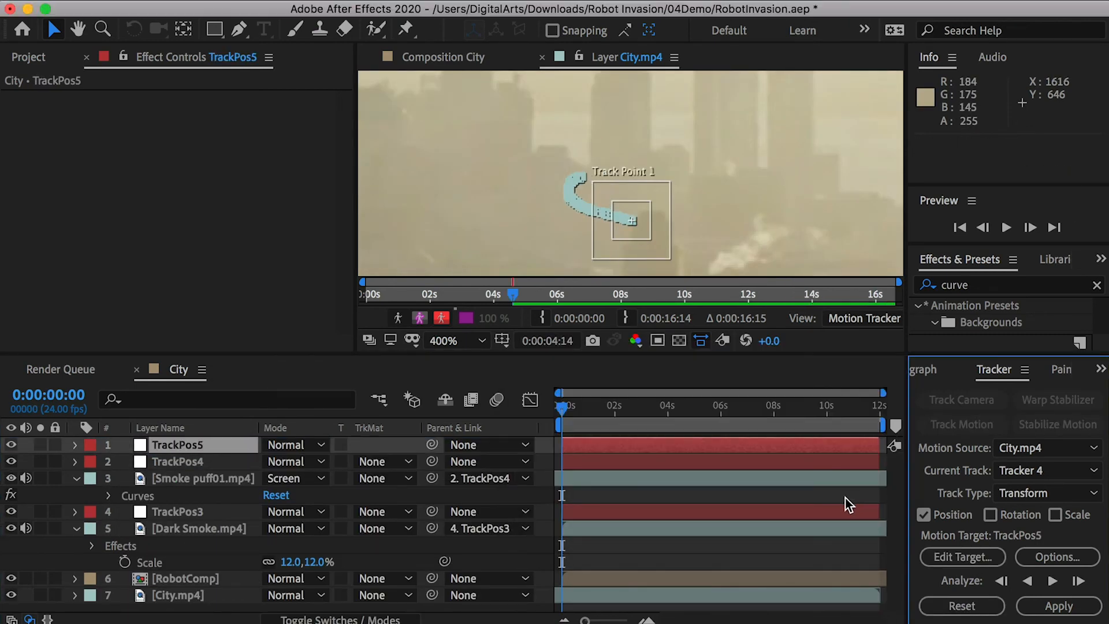
left_click(1058, 607)
- Add Smoke puff02.mp4 below TrackPos5 and move its anchor point to the base of the smoke
left_click_drag(139, 424, 155, 457)
left_click_drag(155, 457, 155, 456)
left_click_drag(665, 409, 673, 409)
scroll(556, 255, "up", 2)
key("y")
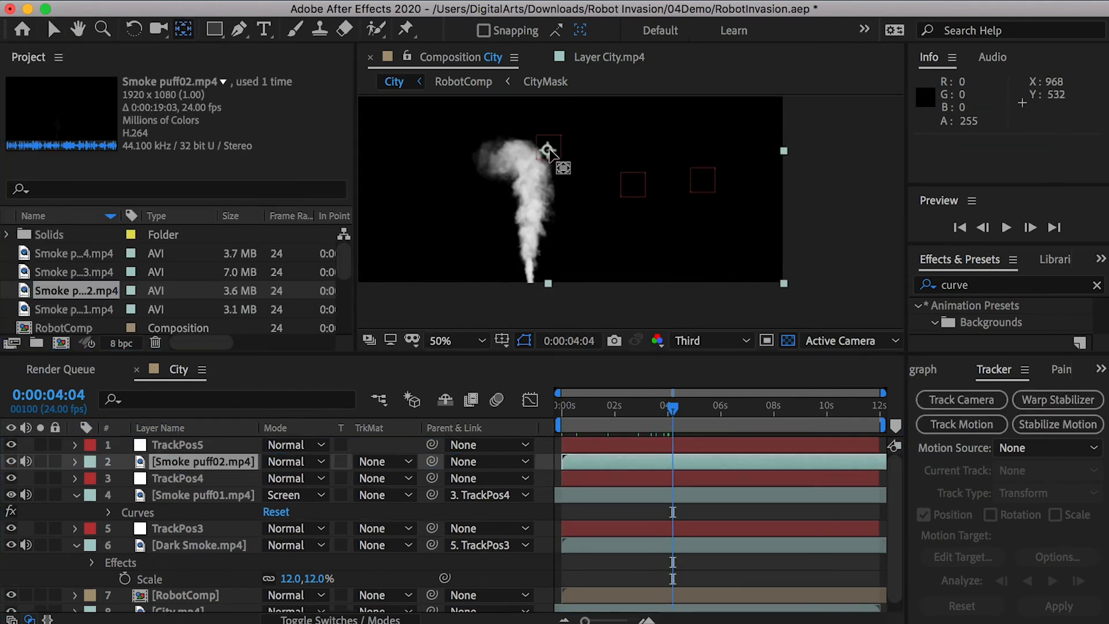
left_click_drag(548, 150, 531, 281)
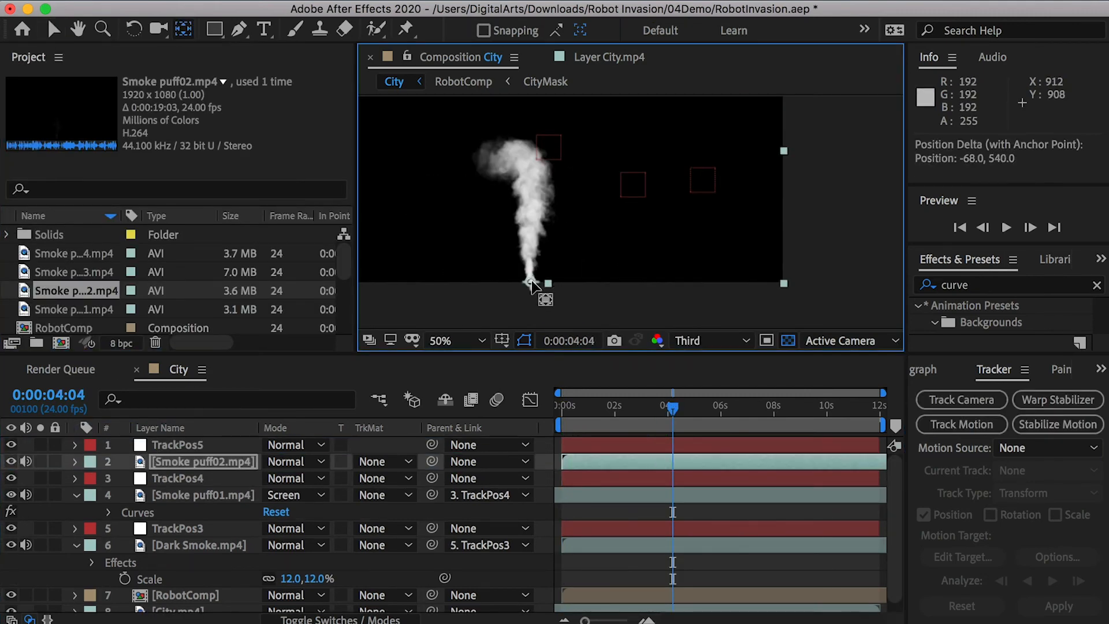
left_click_drag(531, 281, 531, 280)
key("v")
- Shift the in point of Smoke puff02.mp4 to -0:00:04:00 and set its Scale to 12%
left_click_drag(673, 408, 527, 414)
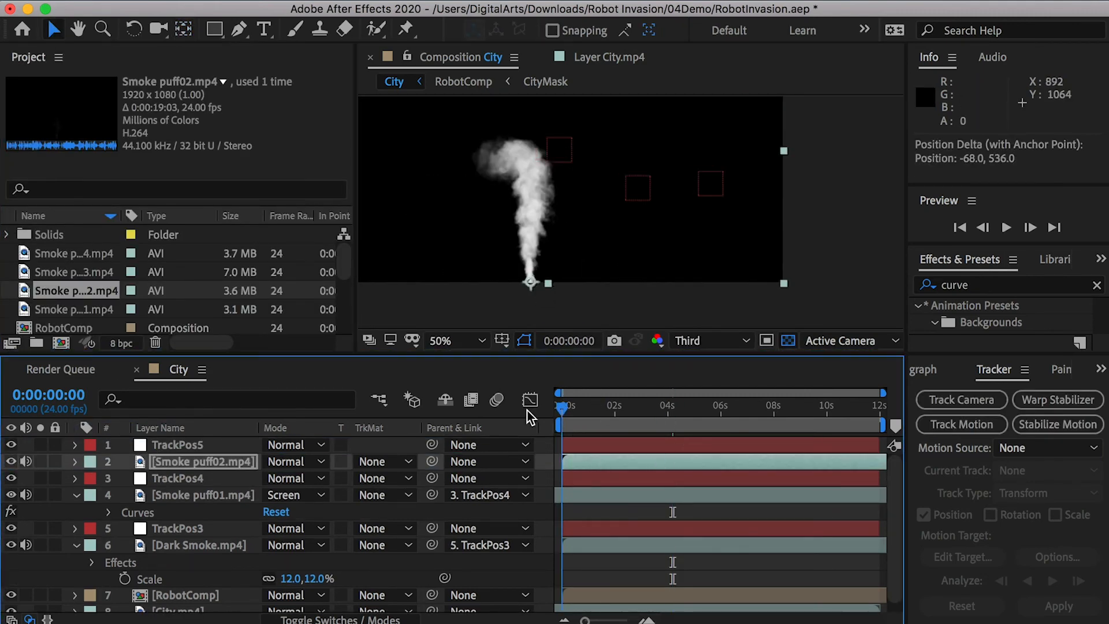
left_click_drag(838, 463, 706, 463)
key("s")
left_click(322, 478)
type("1")
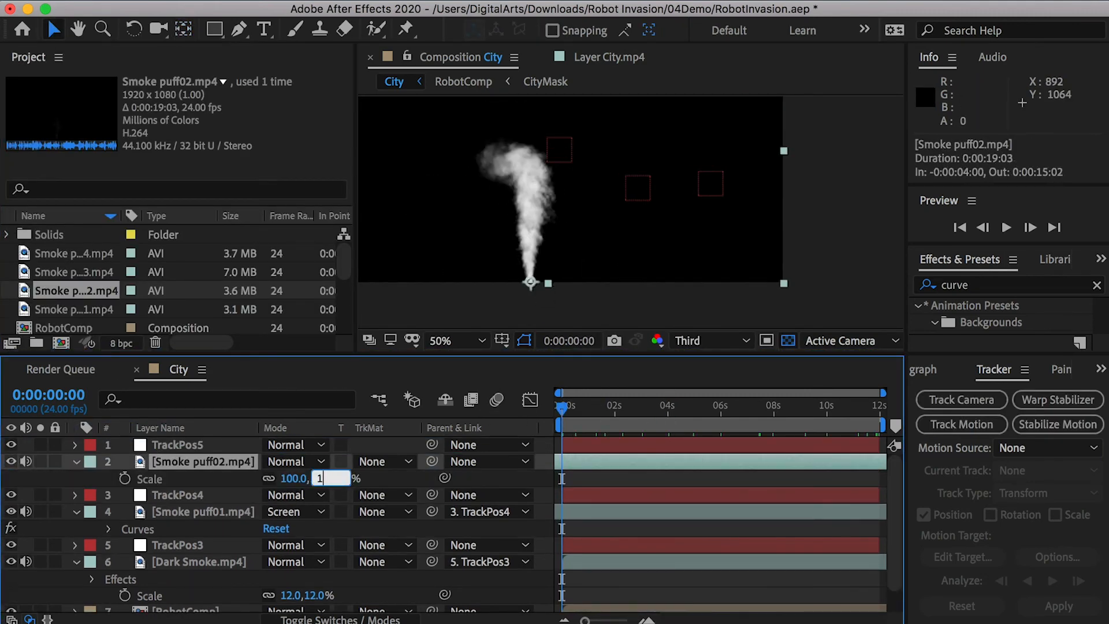
type("2")
key("Return")
- Position Smoke puff02.mp4 on the hazy building's rooftop at about 1586.5, 620
left_click_drag(547, 262, 653, 173)
left_click_drag(653, 174, 697, 131)
scroll(697, 141, "up", 3)
left_click_drag(598, 159, 632, 168)
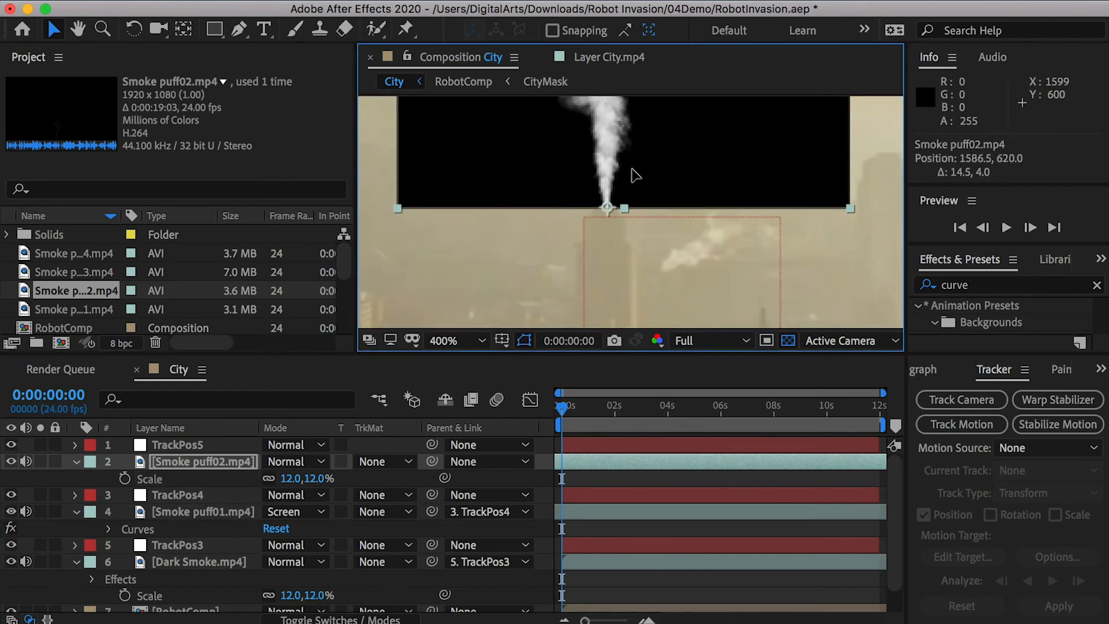
- Set the blending mode of Smoke puff02.mp4 to Screen and parent it to TrackPos5
left_click(283, 462)
left_click(306, 295)
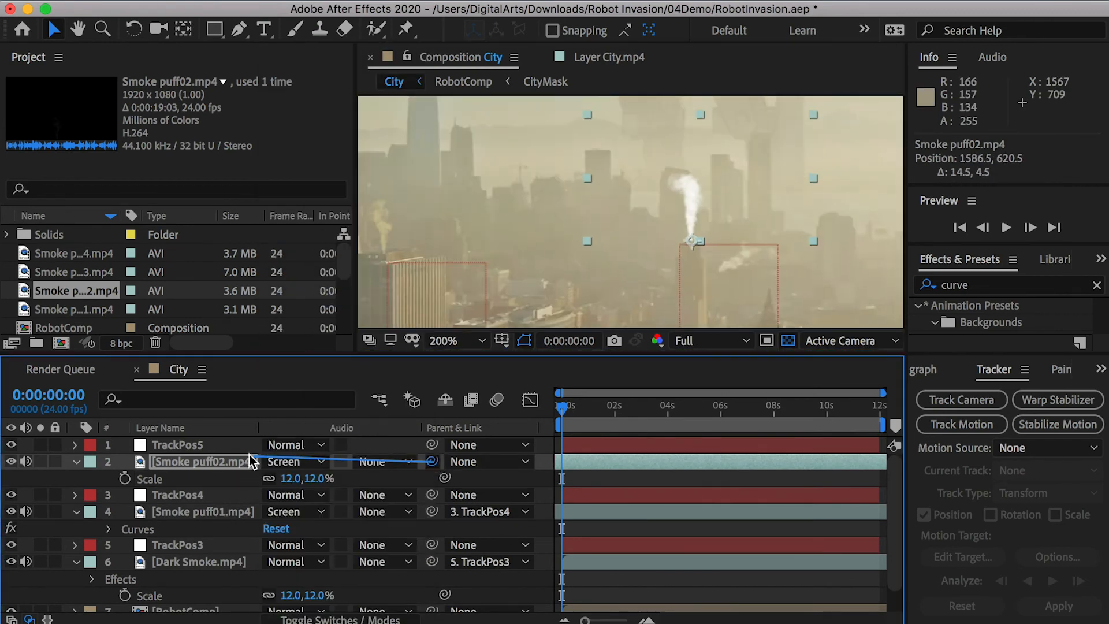
left_click_drag(432, 461, 173, 444)
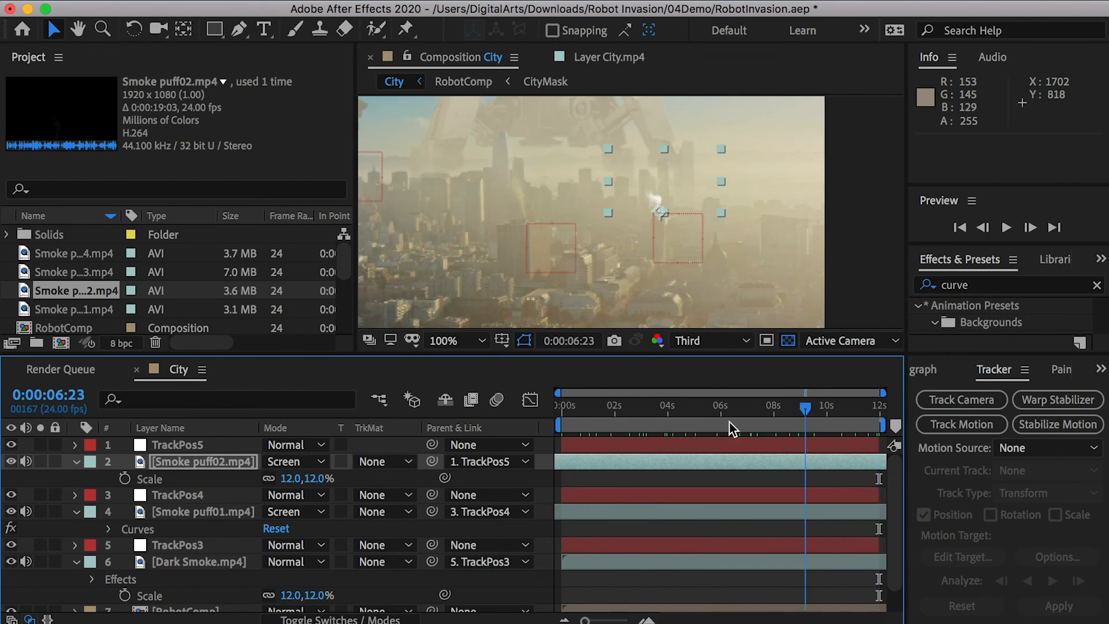
- Copy the Curves effect from Smoke puff01.mp4 to Smoke puff02.mp4 and scrub through the timeline to check it
key("space")
left_click(139, 528)
key("ctrl+c")
left_click(196, 462)
key("ctrl+v")
left_click_drag(577, 413, 778, 406)
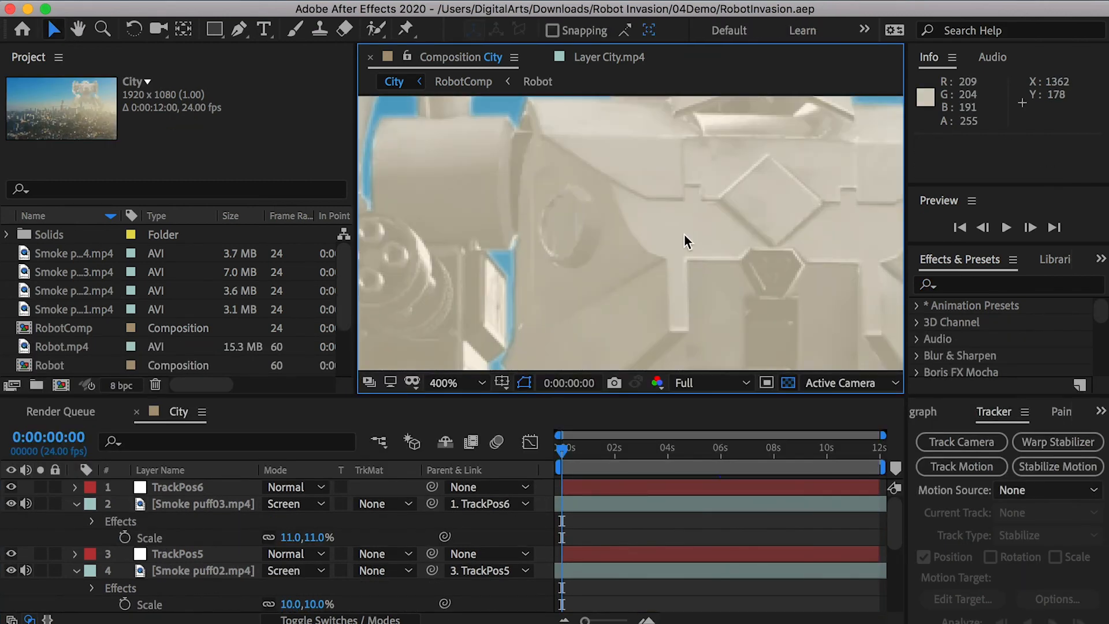
- Examine the robot's edges and the hazy skyline up close to compare their sharpness and grain
scroll(643, 271, "down", 1)
scroll(696, 328, "down", 1)
key("space")
left_click_drag(691, 326, 662, 81)
left_click_drag(685, 252, 661, 339)
scroll(673, 214, "up", 3)
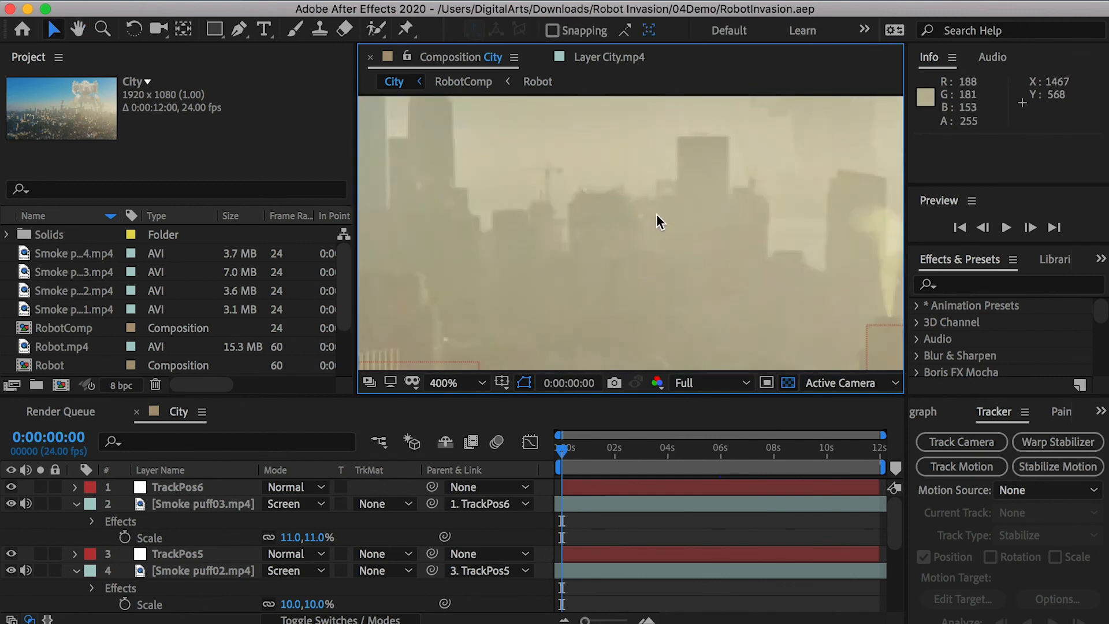
scroll(643, 183, "down", 1)
scroll(577, 196, "down", 1)
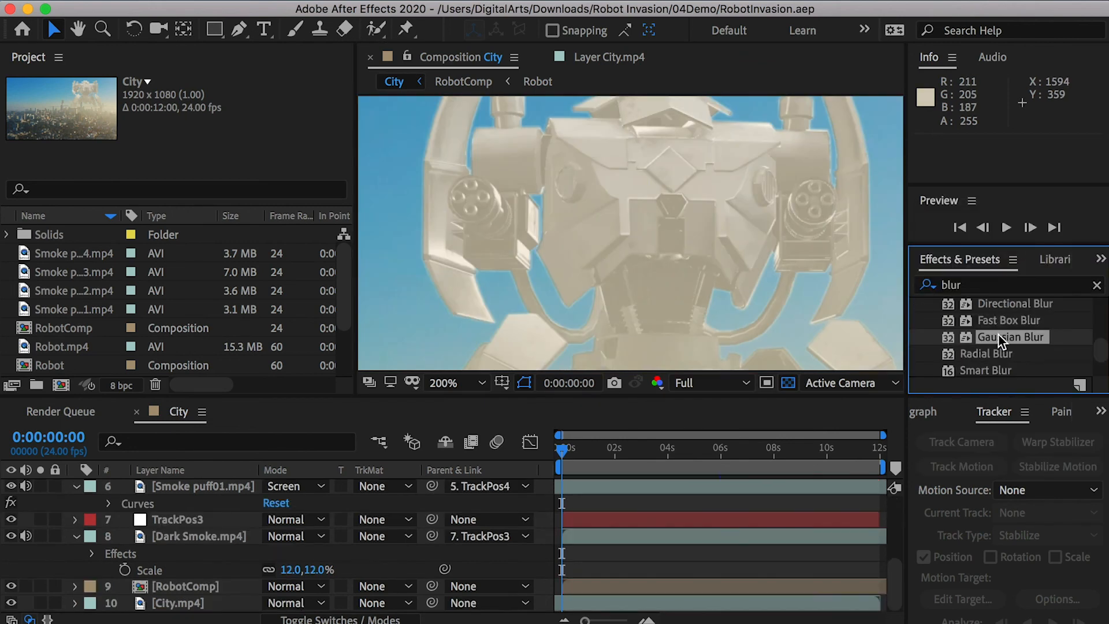
- Apply a Gaussian Blur effect to the RobotComp layer with Blurriness set to 3
left_click_drag(1011, 337, 193, 599)
left_click_drag(193, 599, 185, 586)
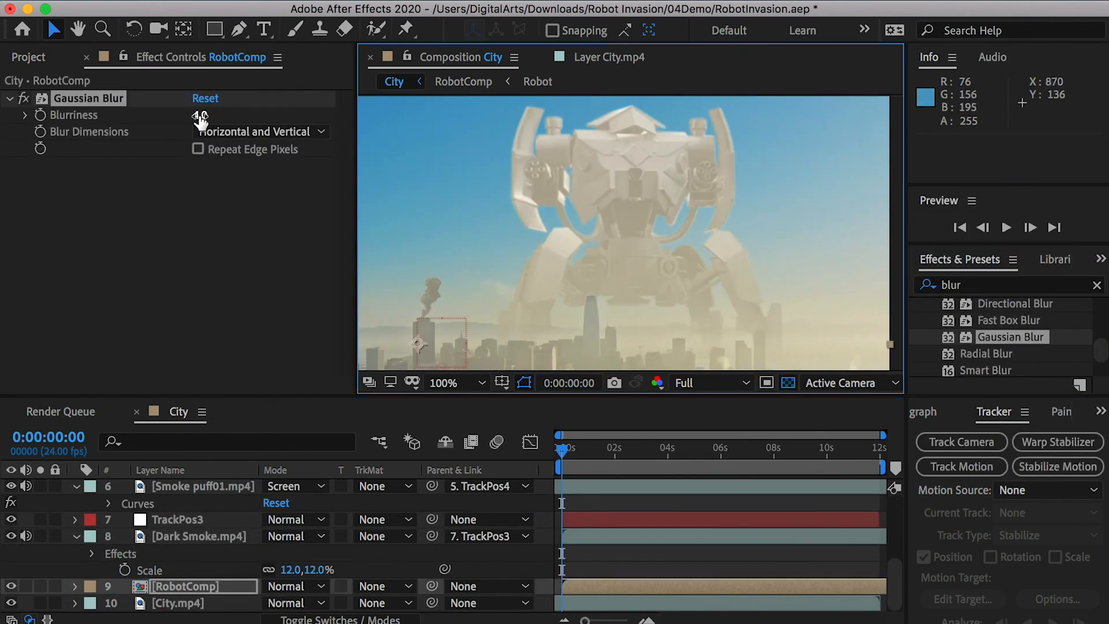
left_click(205, 114)
type("4")
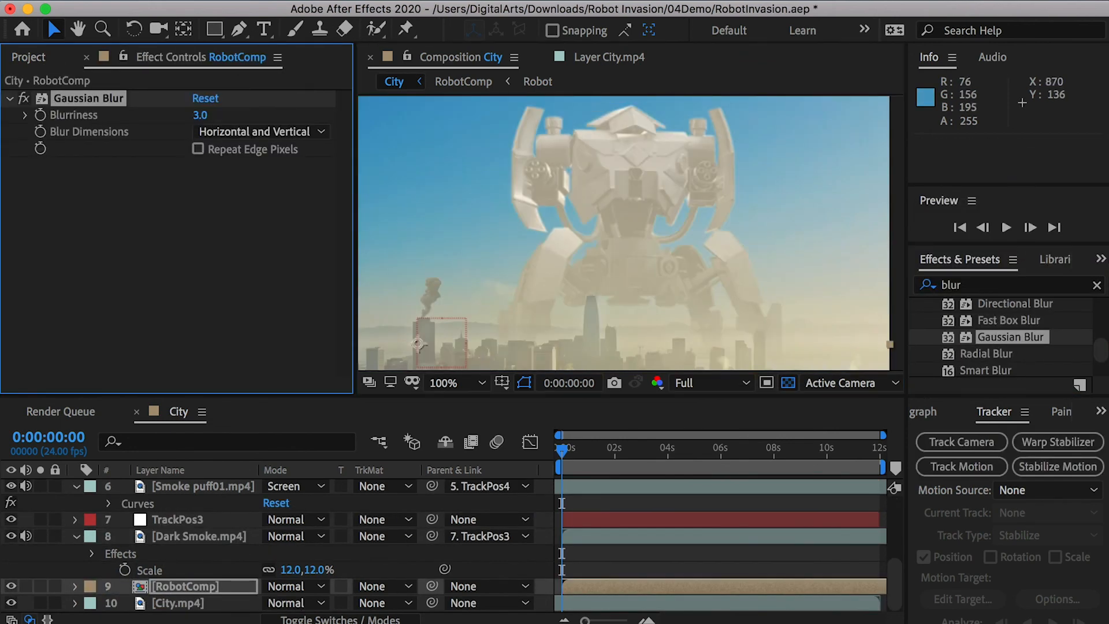
- Add the Noise effect to the RobotComp layer, set the Amount of Noise to 6%, and preview the composite
double_click(958, 284)
type("noise")
left_click_drag(991, 301, 210, 589)
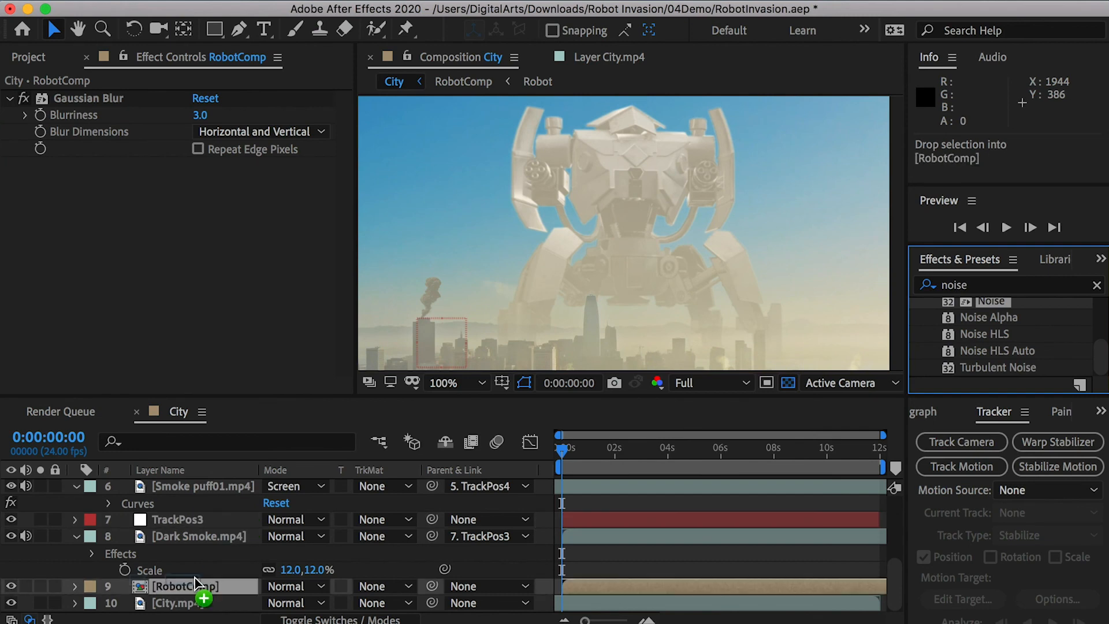
left_click_drag(211, 589, 210, 587)
left_click(205, 182)
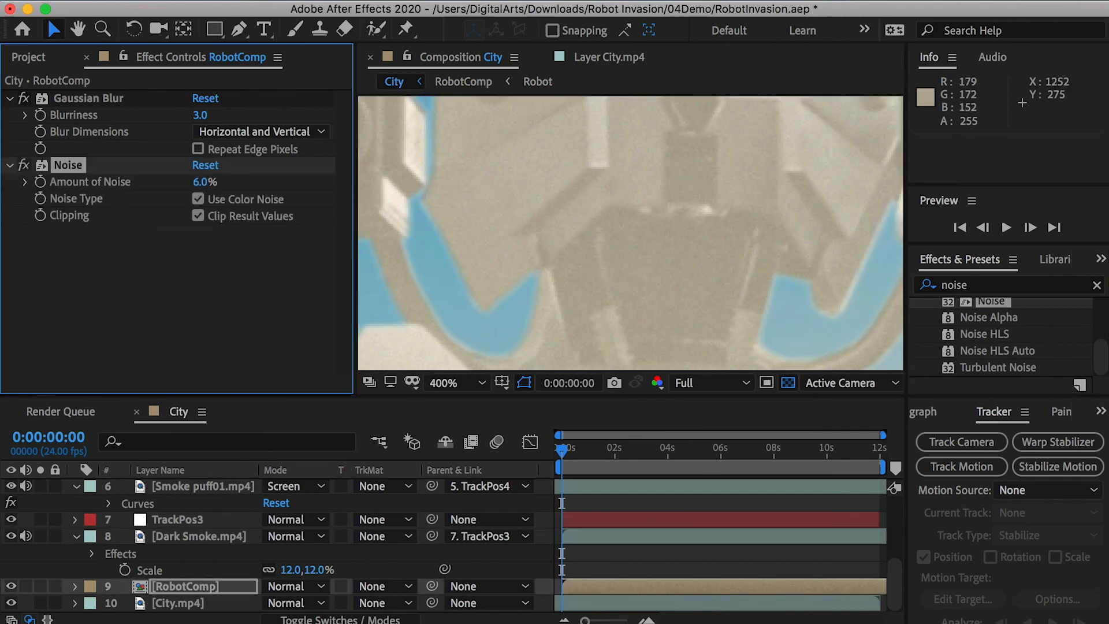
key("space")
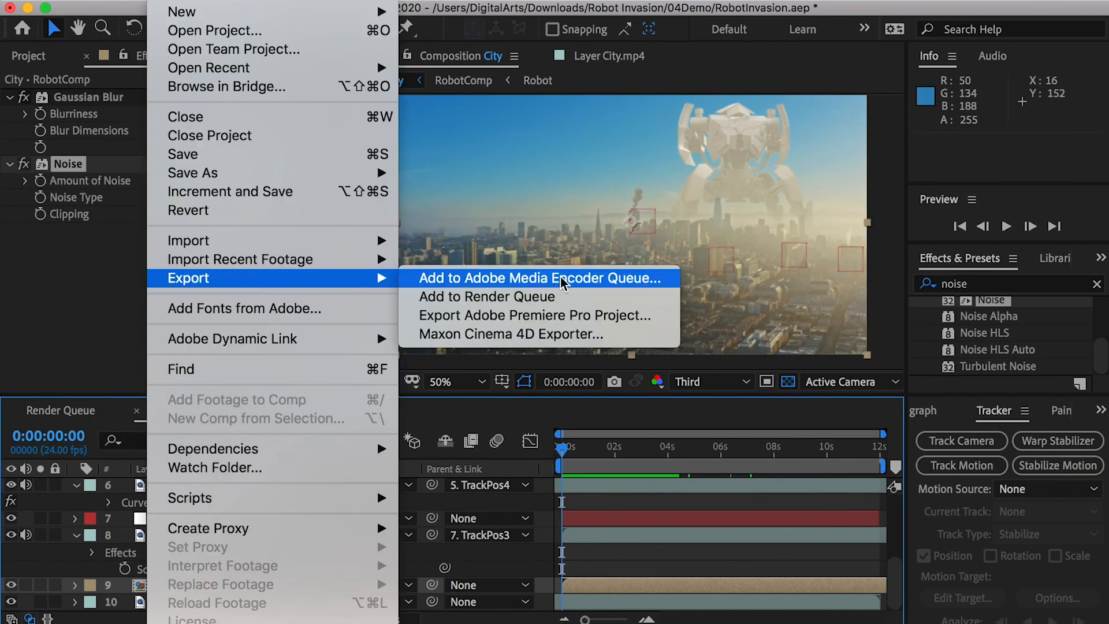
- Send the City composition to the Adobe Media Encoder queue and start encoding it
left_click(636, 278)
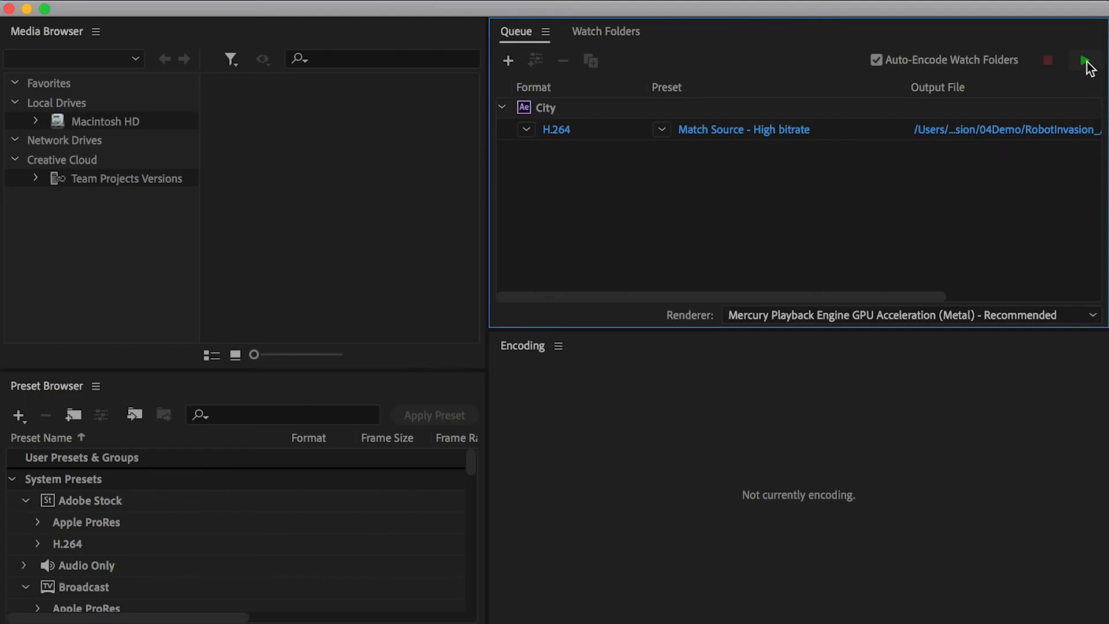
left_click(1085, 60)
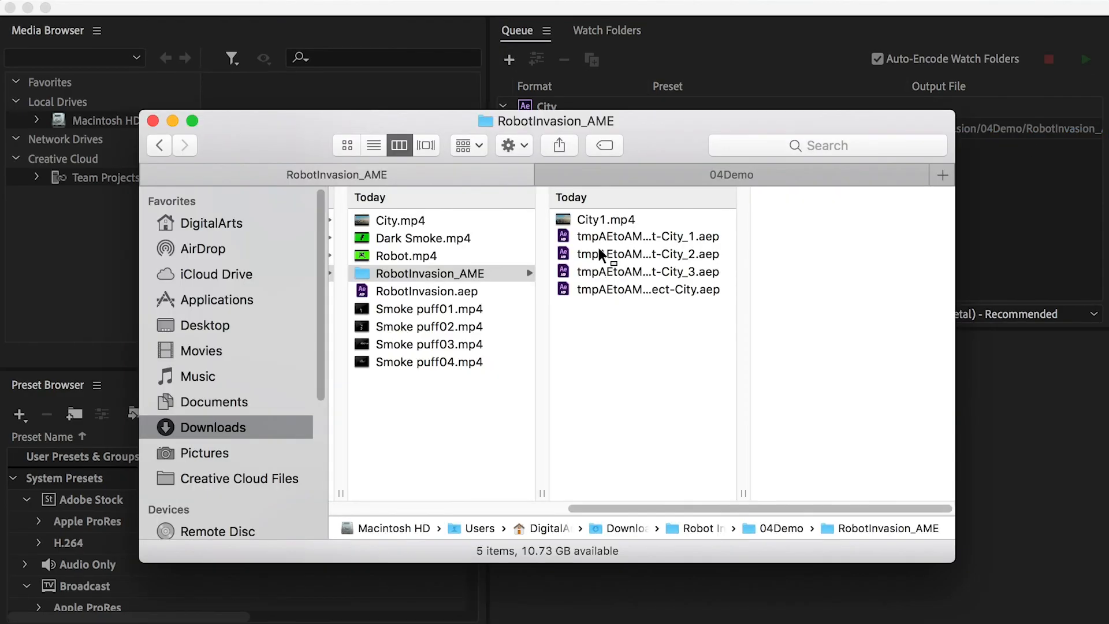
left_click(595, 215)
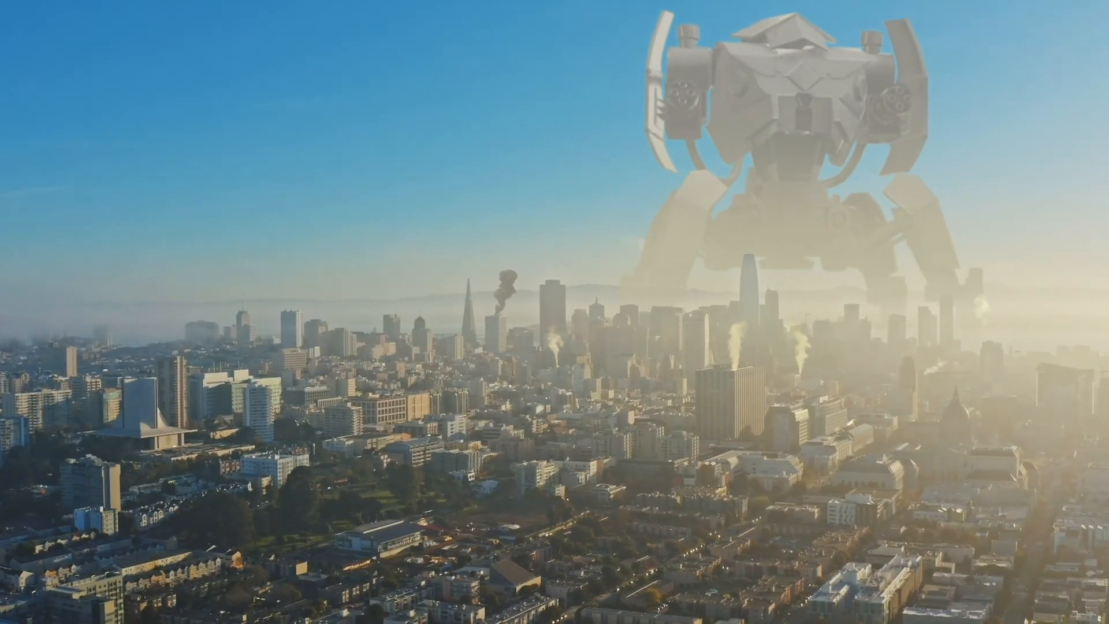